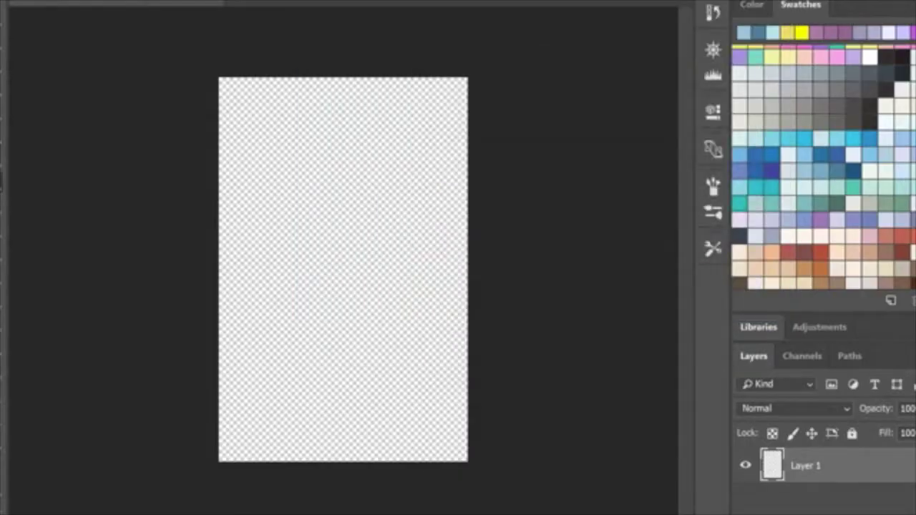
Sketch a loose light-blue standing figure with a head, leaning torso, bent arm and legs
{"action": "left_click_drag", "start_coordinate": [352, 108], "coordinate": [366, 197]}
{"action": "left_click_drag", "start_coordinate": [316, 129], "coordinate": [306, 172]}
{"action": "mouse_move", "coordinate": [362, 104]}
{"action": "left_mouse_down"}
{"action": "mouse_move", "coordinate": [338, 149]}
{"action": "mouse_move", "coordinate": [303, 307]}
{"action": "left_mouse_up"}
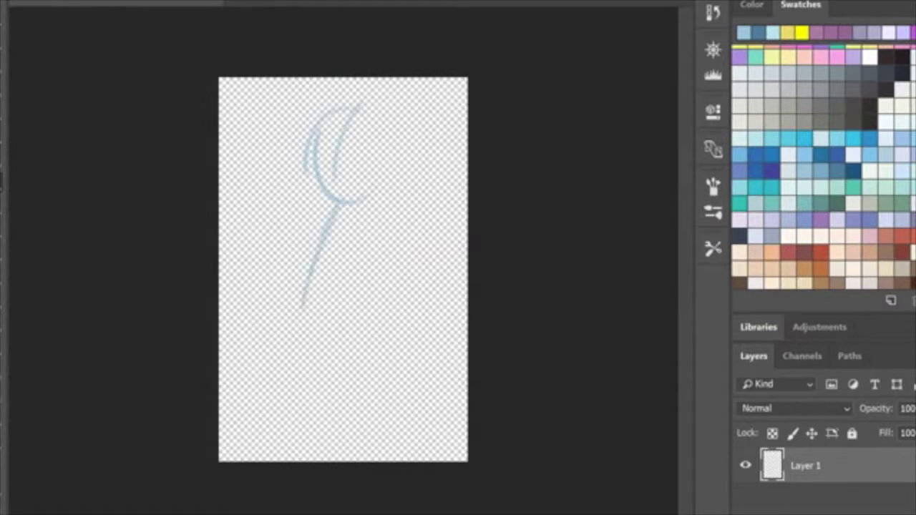
{"action": "left_click_drag", "start_coordinate": [310, 272], "coordinate": [307, 387]}
{"action": "mouse_move", "coordinate": [299, 315]}
{"action": "left_mouse_down"}
{"action": "mouse_move", "coordinate": [286, 354]}
{"action": "mouse_move", "coordinate": [273, 354]}
{"action": "mouse_move", "coordinate": [272, 435]}
{"action": "left_mouse_up"}
{"action": "left_click_drag", "start_coordinate": [285, 336], "coordinate": [315, 247]}
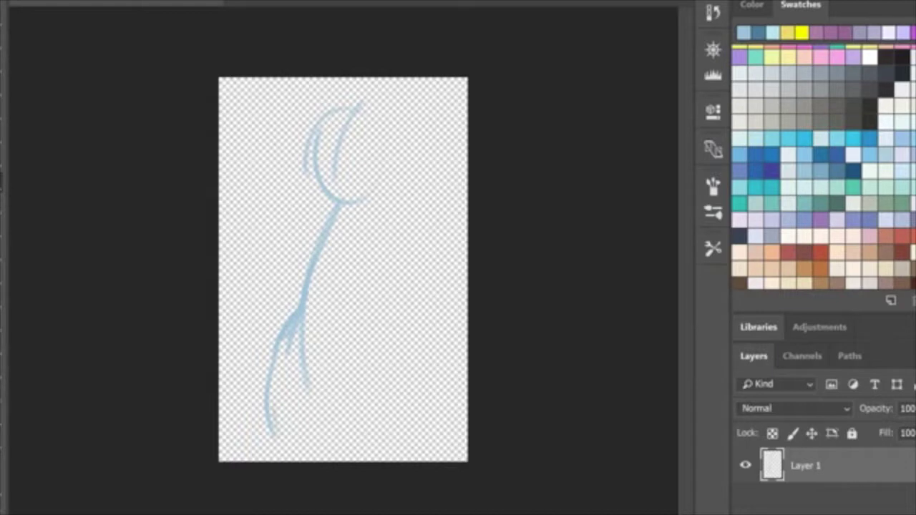
{"action": "mouse_move", "coordinate": [349, 208]}
{"action": "left_mouse_down"}
{"action": "mouse_move", "coordinate": [290, 259]}
{"action": "mouse_move", "coordinate": [284, 308]}
{"action": "left_mouse_up"}
{"action": "left_click_drag", "start_coordinate": [279, 252], "coordinate": [280, 334]}
{"action": "left_click_drag", "start_coordinate": [363, 199], "coordinate": [279, 290]}
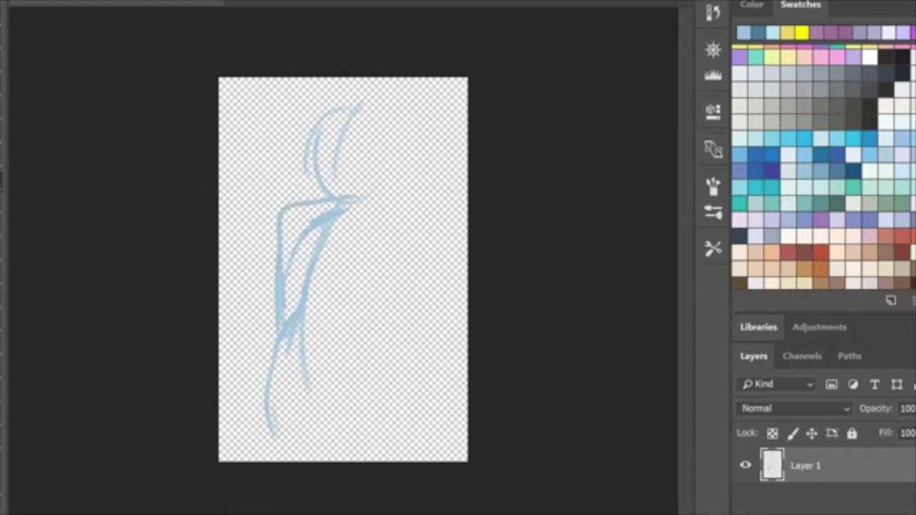
Discard the first sketch's layer and start over on a new blank layer
{"action": "left_click_drag", "start_coordinate": [823, 466], "coordinate": [823, 514]}
{"action": "key", "text": "ctrl+shift+alt+n"}
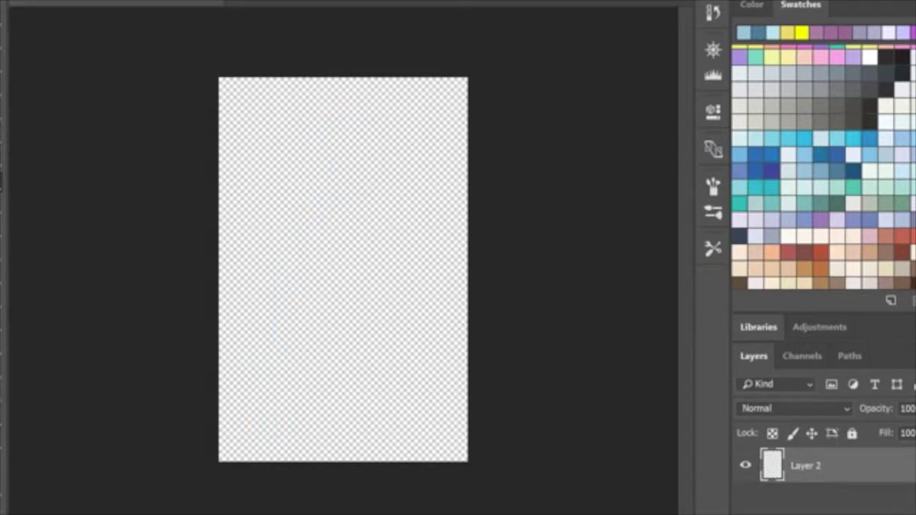
Sketch an oval head with a curved shoulder and a sweeping S-shaped body line beneath it
{"action": "mouse_move", "coordinate": [344, 143]}
{"action": "left_mouse_down"}
{"action": "mouse_move", "coordinate": [312, 209]}
{"action": "mouse_move", "coordinate": [319, 244]}
{"action": "mouse_move", "coordinate": [289, 259]}
{"action": "mouse_move", "coordinate": [289, 312]}
{"action": "left_mouse_up"}
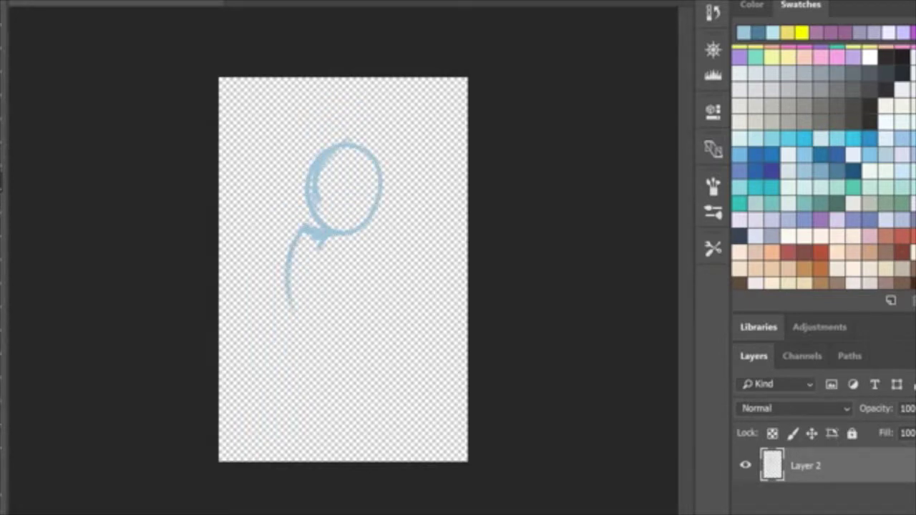
{"action": "key", "text": "ctrl+alt+z"}
{"action": "key", "text": "ctrl+alt+z"}
{"action": "mouse_move", "coordinate": [347, 237]}
{"action": "left_mouse_down"}
{"action": "mouse_move", "coordinate": [312, 220]}
{"action": "mouse_move", "coordinate": [280, 272]}
{"action": "left_mouse_up"}
{"action": "mouse_move", "coordinate": [354, 235]}
{"action": "left_mouse_down"}
{"action": "mouse_move", "coordinate": [330, 270]}
{"action": "mouse_move", "coordinate": [362, 368]}
{"action": "mouse_move", "coordinate": [421, 445]}
{"action": "mouse_move", "coordinate": [401, 455]}
{"action": "left_mouse_up"}
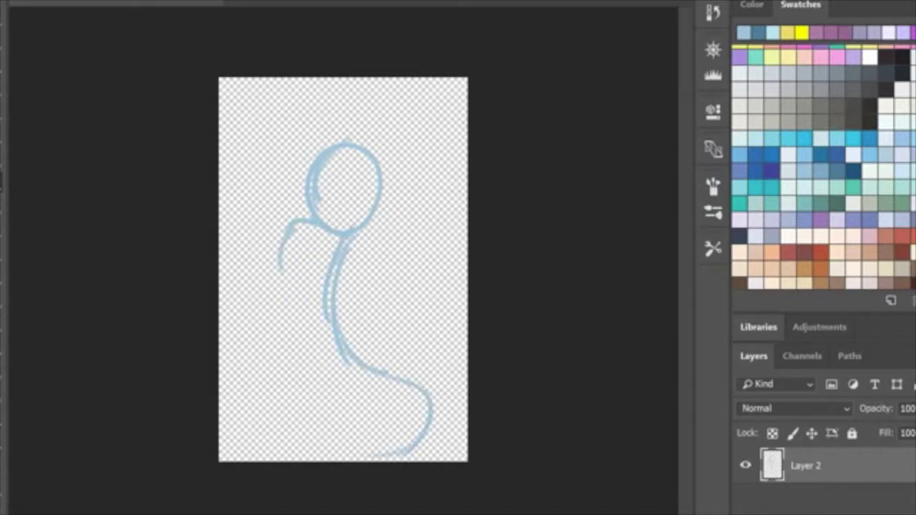
Undo all strokes of the oval-headed figure until the layer is empty
{"action": "key", "text": "ctrl+z"}
{"action": "key", "text": "ctrl+z"}
{"action": "key", "text": "ctrl+alt+z"}
{"action": "key", "text": "ctrl+alt+z"}
{"action": "key", "text": "ctrl+alt+z"}
{"action": "key", "text": "ctrl+alt+z"}
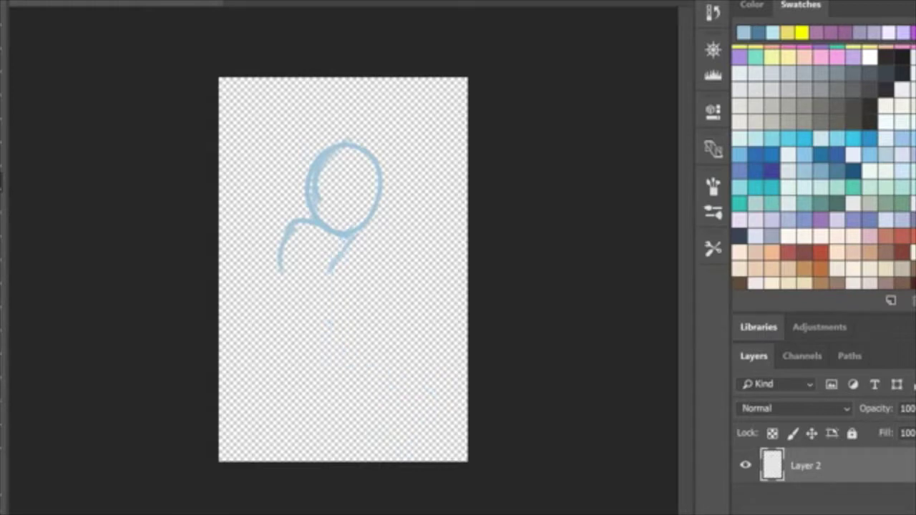
{"action": "key", "text": "ctrl+alt+z"}
{"action": "key", "text": "ctrl+z"}
{"action": "key", "text": "ctrl+z"}
{"action": "key", "text": "ctrl+z"}
{"action": "key", "text": "ctrl+z"}
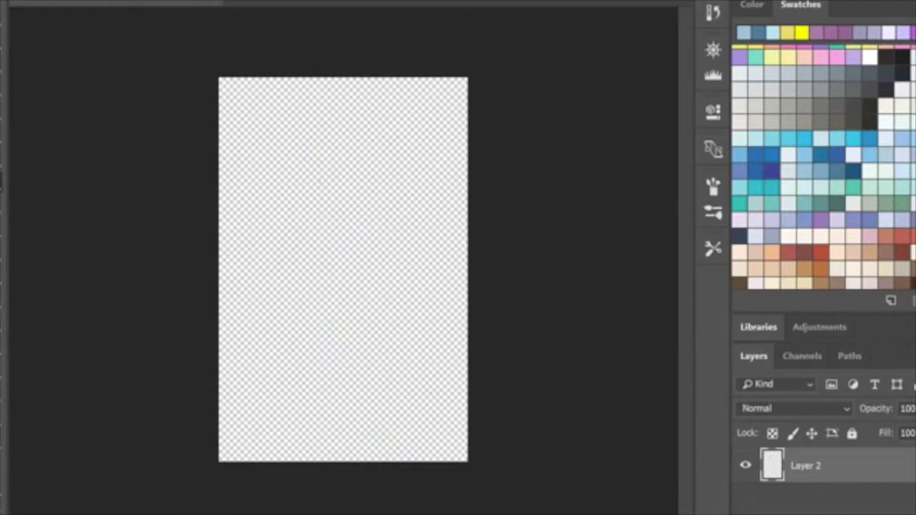
Sketch a round head with a curved centre line, the shoulders, one raised bent arm and one arm crossing down the body
{"action": "left_click_drag", "start_coordinate": [320, 105], "coordinate": [315, 142]}
{"action": "mouse_move", "coordinate": [351, 103]}
{"action": "left_mouse_down"}
{"action": "mouse_move", "coordinate": [336, 196]}
{"action": "mouse_move", "coordinate": [320, 179]}
{"action": "mouse_move", "coordinate": [269, 261]}
{"action": "mouse_move", "coordinate": [248, 178]}
{"action": "mouse_move", "coordinate": [274, 273]}
{"action": "left_mouse_up"}
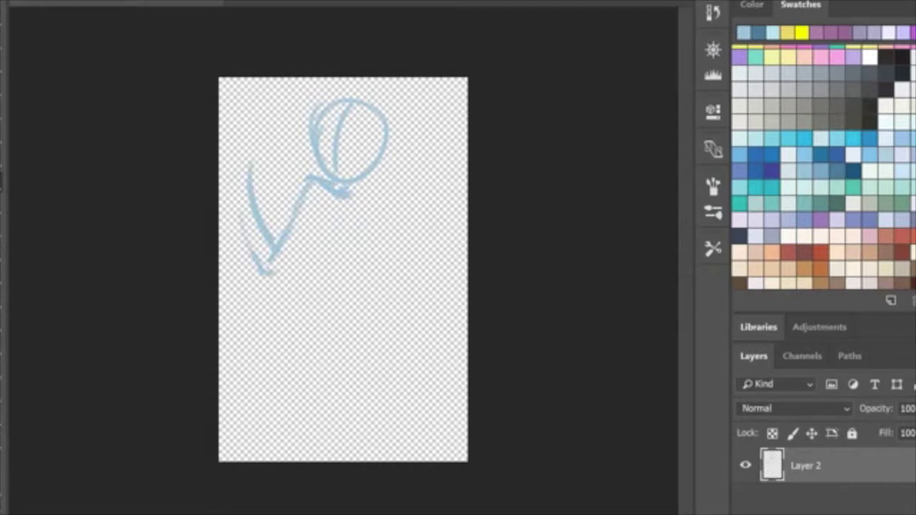
{"action": "mouse_move", "coordinate": [353, 193]}
{"action": "left_mouse_down"}
{"action": "mouse_move", "coordinate": [368, 185]}
{"action": "mouse_move", "coordinate": [388, 208]}
{"action": "mouse_move", "coordinate": [331, 315]}
{"action": "left_mouse_up"}
{"action": "left_click_drag", "start_coordinate": [355, 212], "coordinate": [311, 336]}
{"action": "mouse_move", "coordinate": [341, 298]}
{"action": "left_mouse_down"}
{"action": "mouse_move", "coordinate": [304, 365]}
{"action": "mouse_move", "coordinate": [341, 370]}
{"action": "mouse_move", "coordinate": [316, 395]}
{"action": "mouse_move", "coordinate": [335, 405]}
{"action": "left_mouse_up"}
{"action": "mouse_move", "coordinate": [322, 384]}
{"action": "left_mouse_down"}
{"action": "mouse_move", "coordinate": [345, 374]}
{"action": "mouse_move", "coordinate": [352, 406]}
{"action": "left_mouse_up"}
{"action": "left_click_drag", "start_coordinate": [336, 368], "coordinate": [353, 410]}
Undo the last hand strokes and redraw the lowered hand with short finger lines
{"action": "key", "text": "ctrl+alt+z"}
{"action": "key", "text": "ctrl+alt+z"}
{"action": "key", "text": "ctrl+alt+z"}
{"action": "key", "text": "ctrl+alt+z"}
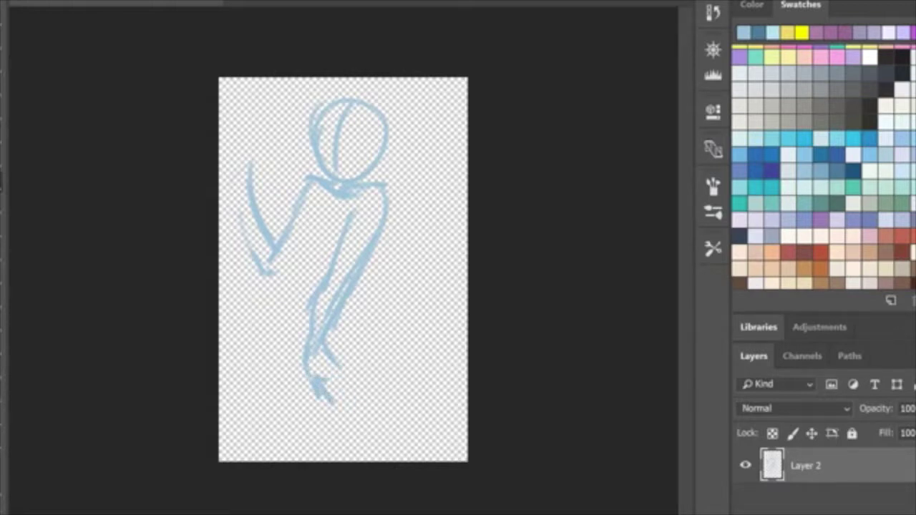
{"action": "left_click_drag", "start_coordinate": [323, 380], "coordinate": [338, 381]}
{"action": "left_click_drag", "start_coordinate": [336, 367], "coordinate": [344, 398]}
Sketch the chest with a centre curve and a band beneath it, plus both sides of the waist
{"action": "left_click_drag", "start_coordinate": [324, 190], "coordinate": [289, 228]}
{"action": "left_click_drag", "start_coordinate": [292, 233], "coordinate": [338, 233]}
{"action": "left_click_drag", "start_coordinate": [313, 198], "coordinate": [334, 228]}
{"action": "left_click_drag", "start_coordinate": [303, 240], "coordinate": [295, 280]}
{"action": "left_click_drag", "start_coordinate": [338, 259], "coordinate": [344, 285]}
Sketch the rounded hips and the outer curves of both thighs below the waist
{"action": "mouse_move", "coordinate": [357, 288]}
{"action": "left_mouse_down"}
{"action": "mouse_move", "coordinate": [373, 305]}
{"action": "mouse_move", "coordinate": [383, 391]}
{"action": "left_mouse_up"}
{"action": "left_click_drag", "start_coordinate": [296, 278], "coordinate": [306, 334]}
{"action": "left_click_drag", "start_coordinate": [294, 281], "coordinate": [300, 415]}
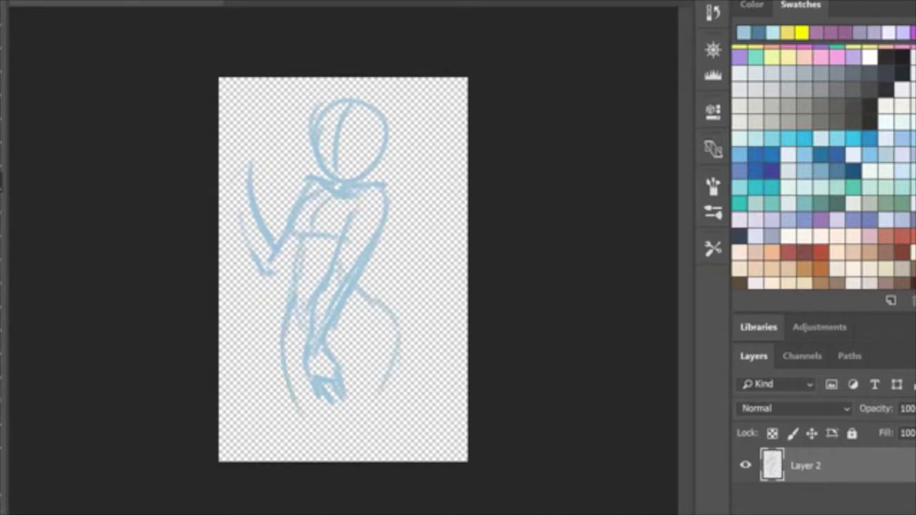
{"action": "left_click_drag", "start_coordinate": [370, 301], "coordinate": [405, 366]}
{"action": "left_click_drag", "start_coordinate": [359, 322], "coordinate": [346, 384]}
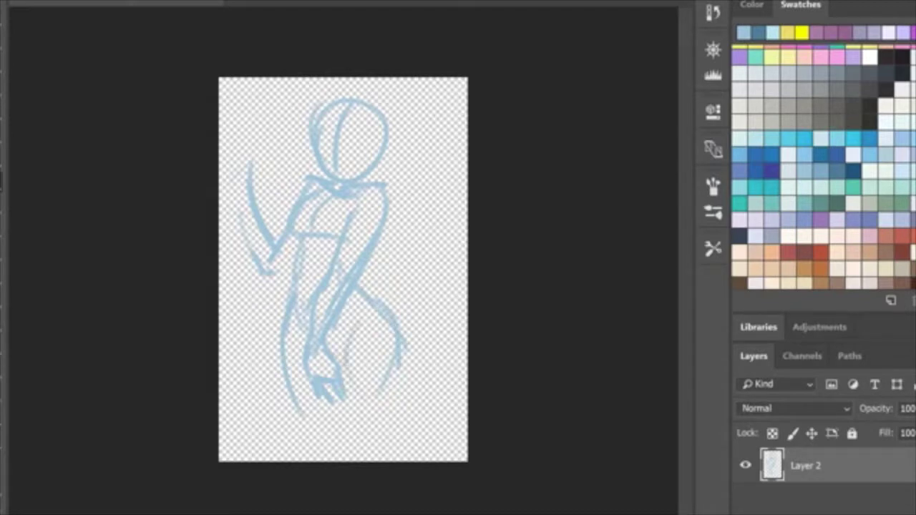
Sketch the rear leg stretching diagonally away from the hip and extend the front leg downward
{"action": "left_click_drag", "start_coordinate": [400, 325], "coordinate": [434, 400]}
{"action": "left_click_drag", "start_coordinate": [368, 302], "coordinate": [459, 415]}
{"action": "mouse_move", "coordinate": [345, 375]}
{"action": "left_mouse_down"}
{"action": "mouse_move", "coordinate": [400, 424]}
{"action": "mouse_move", "coordinate": [419, 426]}
{"action": "left_mouse_up"}
{"action": "left_click_drag", "start_coordinate": [374, 313], "coordinate": [433, 408]}
{"action": "left_click_drag", "start_coordinate": [407, 351], "coordinate": [447, 424]}
{"action": "left_click_drag", "start_coordinate": [345, 401], "coordinate": [343, 419]}
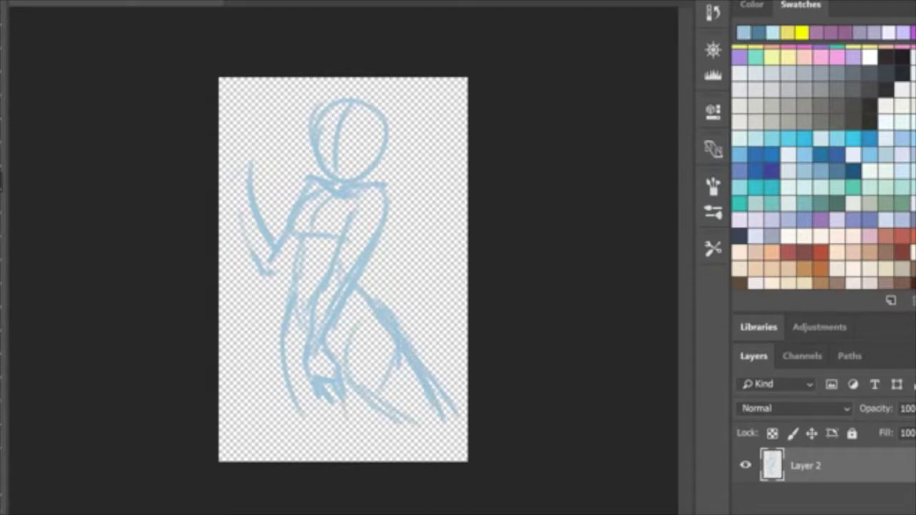
{"action": "left_click_drag", "start_coordinate": [344, 380], "coordinate": [350, 442]}
{"action": "left_click_drag", "start_coordinate": [289, 381], "coordinate": [316, 443]}
Remove the rear leg's lines and the rounded hip strokes
{"action": "key", "text": "e"}
{"action": "left_click_drag", "start_coordinate": [390, 318], "coordinate": [426, 392]}
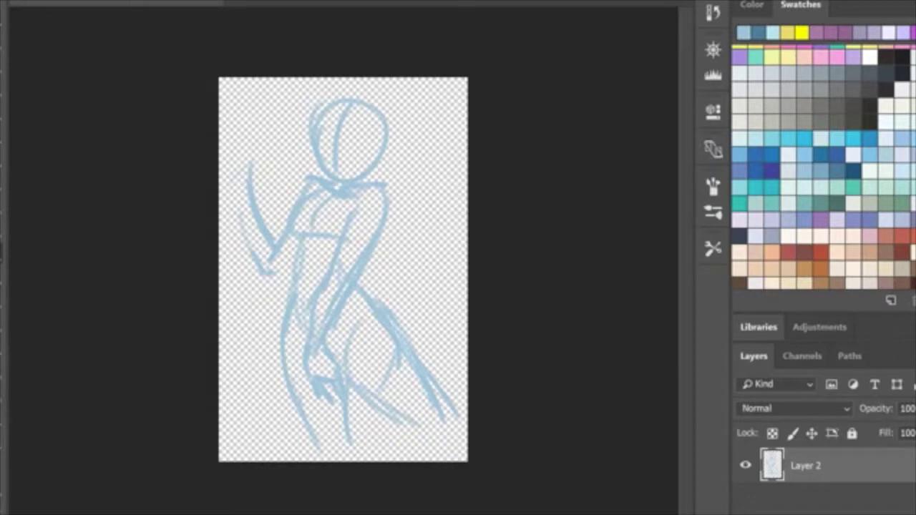
{"action": "key", "text": "ctrl+z"}
{"action": "key", "text": "ctrl+z"}
{"action": "key", "text": "ctrl+z"}
{"action": "key", "text": "ctrl+z"}
{"action": "key", "text": "ctrl+z"}
{"action": "key", "text": "ctrl+z"}
{"action": "key", "text": "ctrl+z"}
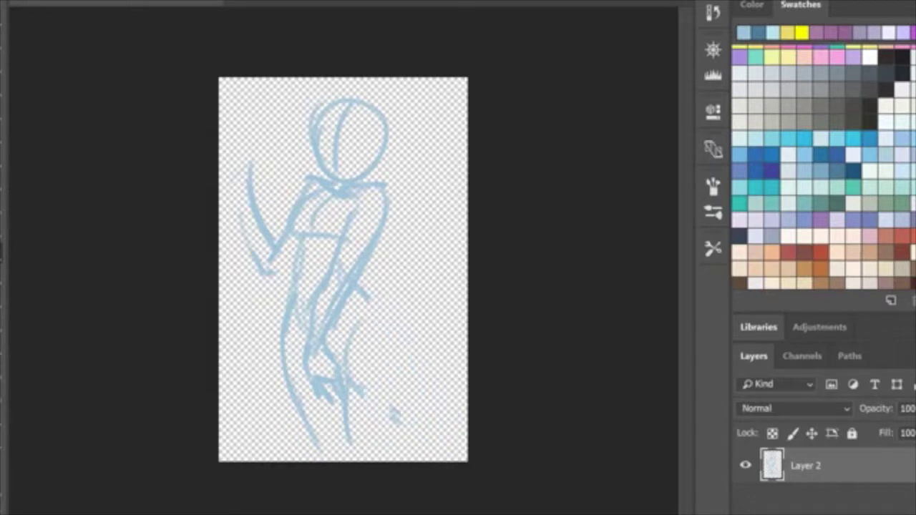
{"action": "key", "text": "ctrl+z"}
{"action": "key", "text": "ctrl+z"}
Redraw the rear leg with a smooth outer curve from the hip and a diagonal inner thigh line
{"action": "left_click_drag", "start_coordinate": [360, 285], "coordinate": [419, 378]}
{"action": "left_click_drag", "start_coordinate": [402, 327], "coordinate": [434, 415]}
{"action": "left_click_drag", "start_coordinate": [342, 377], "coordinate": [417, 450]}
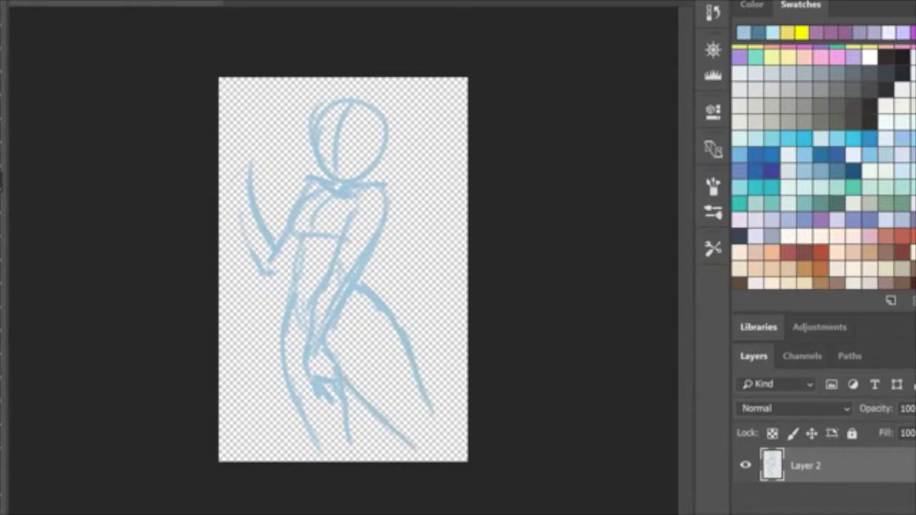
{"action": "left_click_drag", "start_coordinate": [432, 407], "coordinate": [462, 441]}
Redraw the raised forearm with a blocky fist, and rotate and move the fist closer to the head
{"action": "key", "text": "e"}
{"action": "mouse_move", "coordinate": [251, 163]}
{"action": "left_mouse_down"}
{"action": "mouse_move", "coordinate": [265, 240]}
{"action": "mouse_move", "coordinate": [282, 243]}
{"action": "mouse_move", "coordinate": [286, 218]}
{"action": "mouse_move", "coordinate": [270, 162]}
{"action": "mouse_move", "coordinate": [285, 143]}
{"action": "mouse_move", "coordinate": [276, 133]}
{"action": "mouse_move", "coordinate": [240, 166]}
{"action": "mouse_move", "coordinate": [262, 270]}
{"action": "mouse_move", "coordinate": [289, 267]}
{"action": "left_mouse_up"}
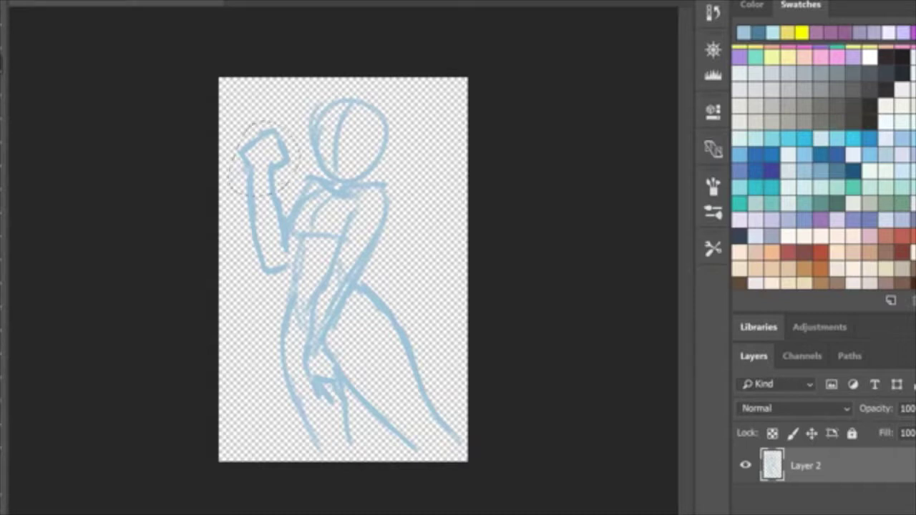
{"action": "key", "text": "ctrl+t"}
{"action": "left_click_drag", "start_coordinate": [308, 115], "coordinate": [318, 127]}
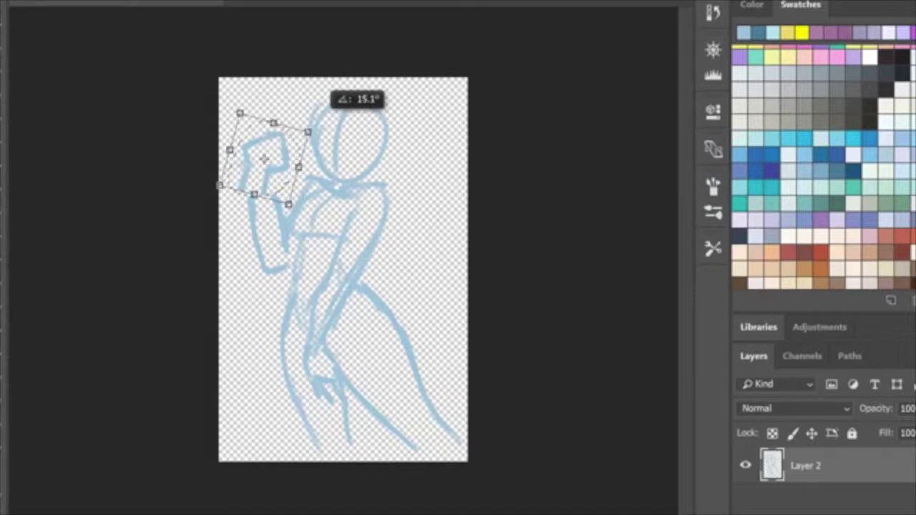
{"action": "left_click_drag", "start_coordinate": [284, 155], "coordinate": [279, 175]}
{"action": "key", "text": "Return"}
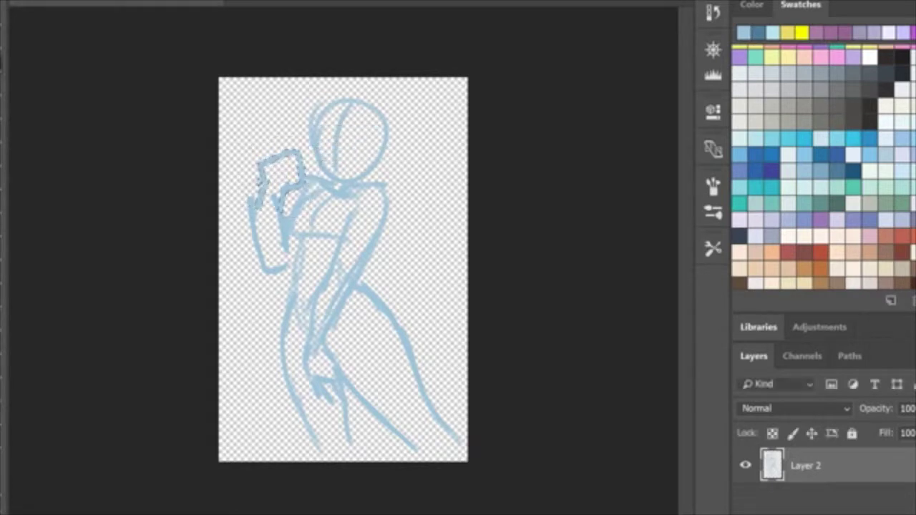
{"action": "key", "text": "ctrl+d"}
Erase the old raised forearm and redraw it from the repositioned fist to the elbow
{"action": "key", "text": "e"}
{"action": "mouse_move", "coordinate": [252, 199]}
{"action": "left_mouse_down"}
{"action": "mouse_move", "coordinate": [265, 270]}
{"action": "mouse_move", "coordinate": [285, 267]}
{"action": "left_mouse_up"}
{"action": "key", "text": "b"}
{"action": "mouse_move", "coordinate": [265, 191]}
{"action": "left_mouse_down"}
{"action": "mouse_move", "coordinate": [262, 263]}
{"action": "mouse_move", "coordinate": [286, 280]}
{"action": "mouse_move", "coordinate": [294, 267]}
{"action": "left_mouse_up"}
{"action": "left_click_drag", "start_coordinate": [290, 234], "coordinate": [305, 248]}
Refine the chest and its lower band, the lowered arm's outer edge, and the collar around the neck
{"action": "left_click_drag", "start_coordinate": [305, 204], "coordinate": [329, 193]}
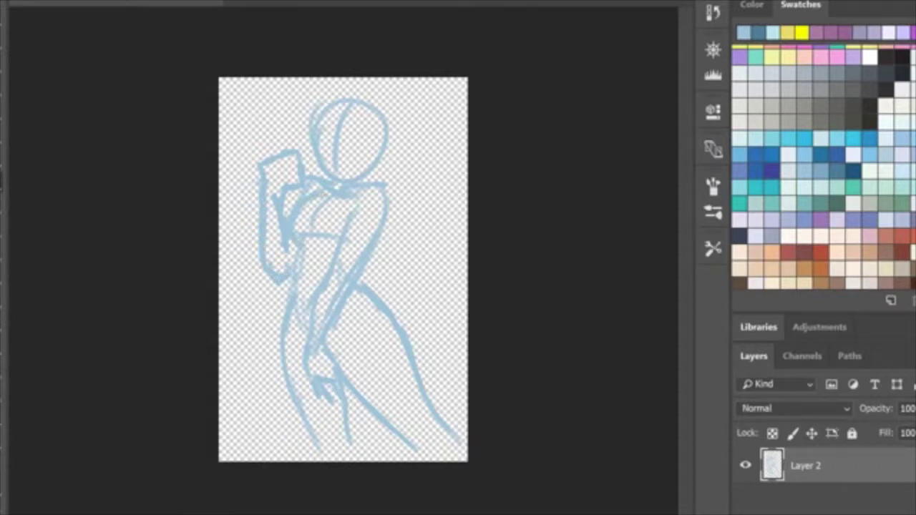
{"action": "left_click_drag", "start_coordinate": [311, 245], "coordinate": [336, 242]}
{"action": "mouse_move", "coordinate": [333, 348]}
{"action": "left_mouse_down"}
{"action": "mouse_move", "coordinate": [390, 203]}
{"action": "mouse_move", "coordinate": [387, 191]}
{"action": "left_mouse_up"}
{"action": "mouse_move", "coordinate": [371, 176]}
{"action": "left_mouse_down"}
{"action": "mouse_move", "coordinate": [352, 206]}
{"action": "mouse_move", "coordinate": [319, 184]}
{"action": "left_mouse_up"}
{"action": "left_click_drag", "start_coordinate": [317, 181], "coordinate": [331, 172]}
{"action": "left_click_drag", "start_coordinate": [350, 202], "coordinate": [340, 237]}
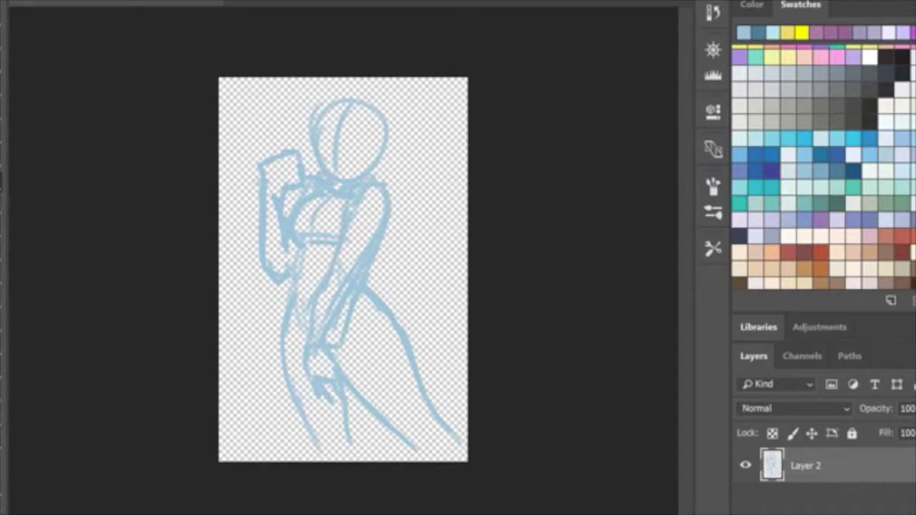
Sketch the waist seam and the bottom hem of short shorts around the hips
{"action": "left_click_drag", "start_coordinate": [294, 314], "coordinate": [308, 309]}
{"action": "left_click_drag", "start_coordinate": [337, 361], "coordinate": [405, 306]}
{"action": "left_click_drag", "start_coordinate": [333, 343], "coordinate": [371, 314]}
{"action": "left_click_drag", "start_coordinate": [265, 333], "coordinate": [303, 352]}
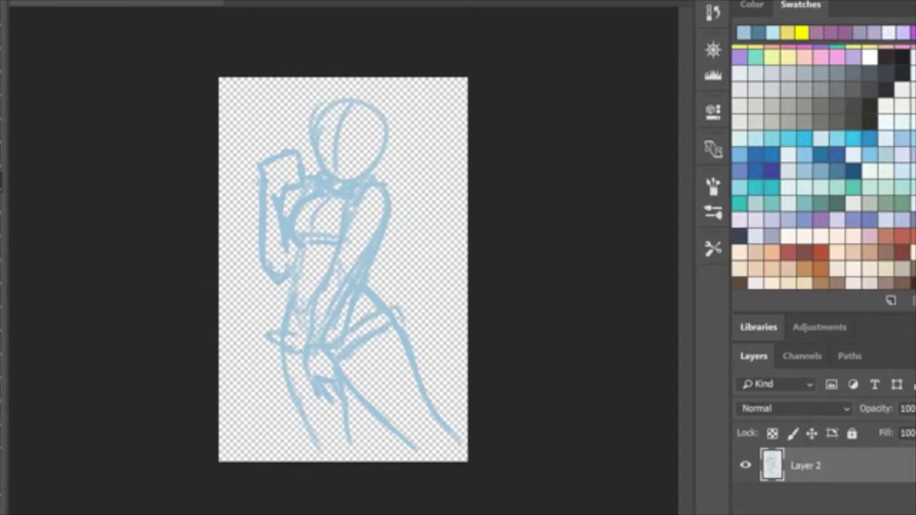
Sketch bangs across the forehead and hair strands over the top and back of the head
{"action": "mouse_move", "coordinate": [336, 95]}
{"action": "left_mouse_down"}
{"action": "mouse_move", "coordinate": [324, 108]}
{"action": "mouse_move", "coordinate": [330, 136]}
{"action": "left_mouse_up"}
{"action": "left_click_drag", "start_coordinate": [338, 143], "coordinate": [363, 137]}
{"action": "left_click_drag", "start_coordinate": [324, 99], "coordinate": [344, 94]}
{"action": "left_click_drag", "start_coordinate": [362, 106], "coordinate": [376, 130]}
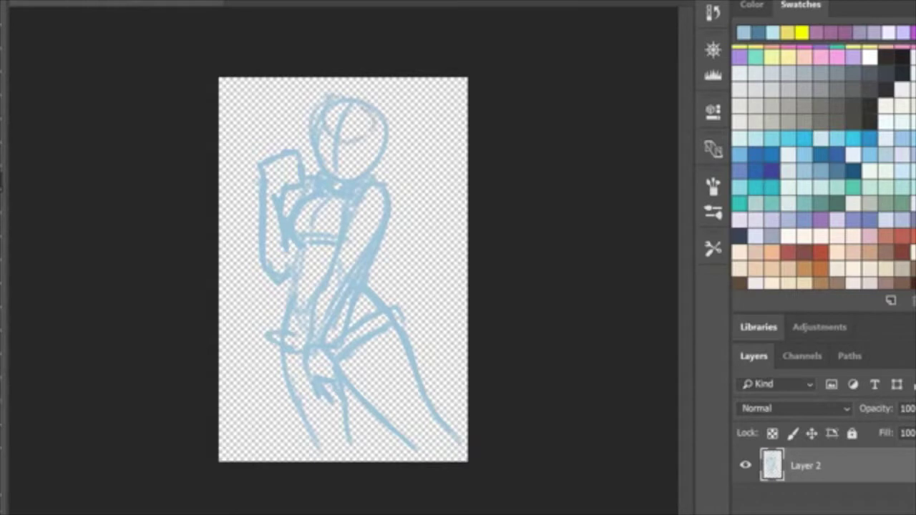
{"action": "left_click_drag", "start_coordinate": [328, 113], "coordinate": [329, 120]}
{"action": "left_click_drag", "start_coordinate": [334, 100], "coordinate": [357, 86]}
{"action": "left_click_drag", "start_coordinate": [351, 119], "coordinate": [356, 103]}
{"action": "mouse_move", "coordinate": [358, 99]}
{"action": "left_mouse_down"}
{"action": "mouse_move", "coordinate": [406, 127]}
{"action": "mouse_move", "coordinate": [385, 170]}
{"action": "left_mouse_up"}
{"action": "left_click_drag", "start_coordinate": [368, 133], "coordinate": [378, 156]}
{"action": "left_click_drag", "start_coordinate": [385, 162], "coordinate": [367, 200]}
Undo the hair and bangs strokes on the head
{"action": "key", "text": "ctrl+z"}
{"action": "key", "text": "ctrl+z"}
{"action": "key", "text": "ctrl+z"}
{"action": "key", "text": "ctrl+z"}
{"action": "key", "text": "ctrl+z"}
{"action": "key", "text": "ctrl+z"}
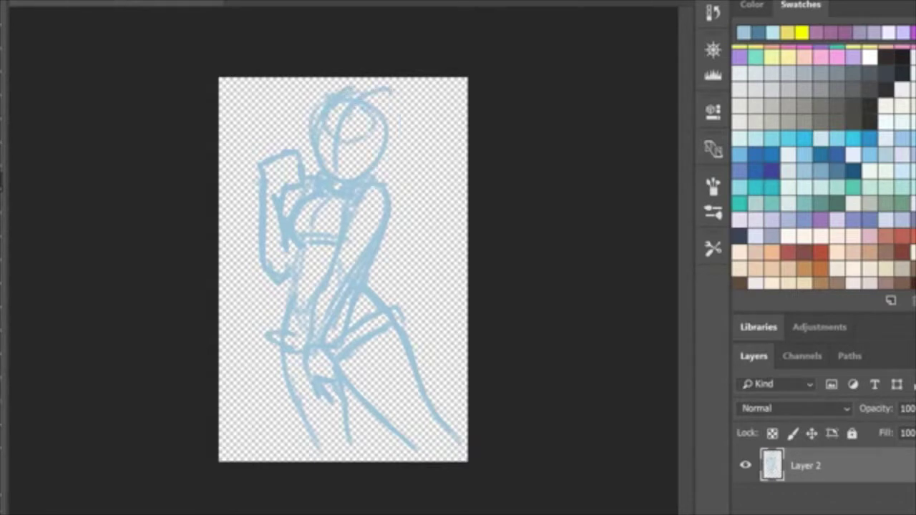
{"action": "key", "text": "ctrl+z"}
{"action": "key", "text": "ctrl+z"}
{"action": "key", "text": "ctrl+z"}
{"action": "key", "text": "ctrl+z"}
{"action": "key", "text": "ctrl+z"}
{"action": "key", "text": "ctrl+z"}
{"action": "key", "text": "ctrl+z"}
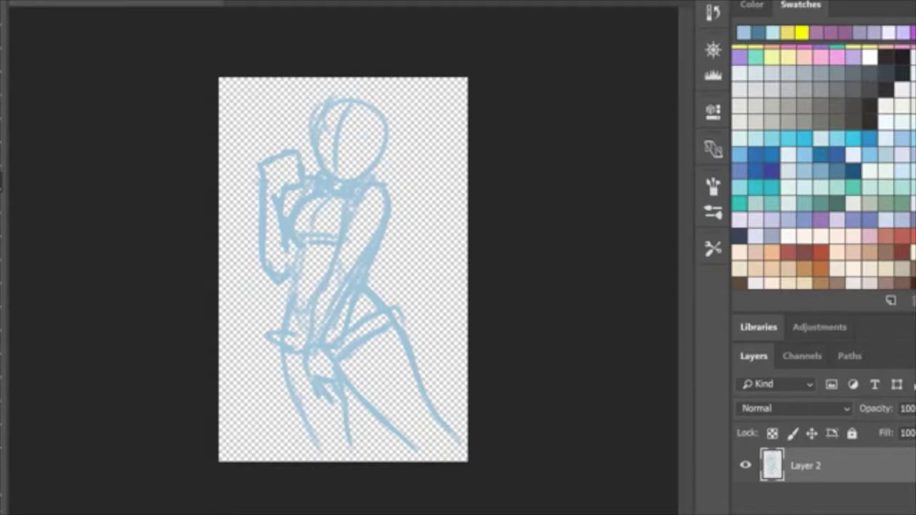
Sketch a long object resting across the shoulders from the raised fist past the head, erasing the line across the face
{"action": "mouse_move", "coordinate": [261, 181]}
{"action": "left_mouse_down"}
{"action": "mouse_move", "coordinate": [233, 182]}
{"action": "mouse_move", "coordinate": [304, 150]}
{"action": "mouse_move", "coordinate": [308, 137]}
{"action": "left_mouse_up"}
{"action": "left_click_drag", "start_coordinate": [390, 133], "coordinate": [464, 132]}
{"action": "left_click_drag", "start_coordinate": [375, 176], "coordinate": [466, 168]}
{"action": "left_click_drag", "start_coordinate": [394, 126], "coordinate": [467, 128]}
{"action": "left_click_drag", "start_coordinate": [320, 136], "coordinate": [385, 133]}
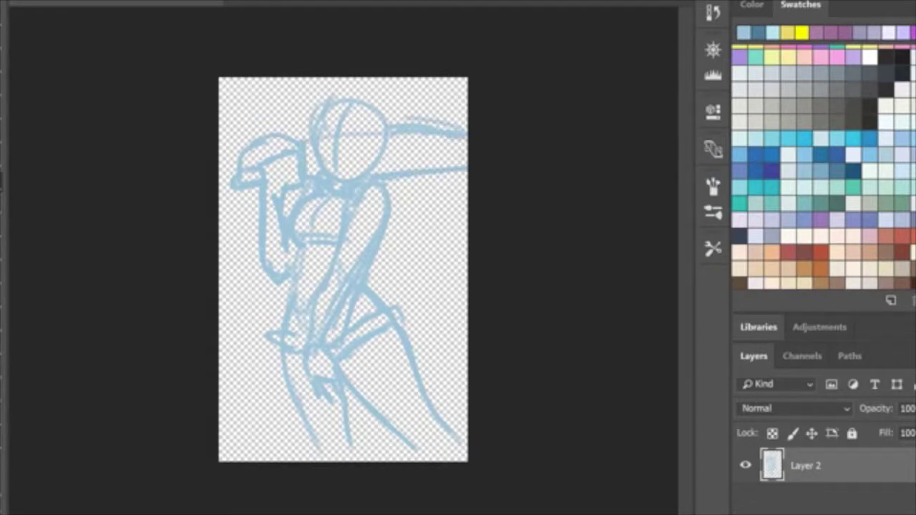
{"action": "key", "text": "e"}
{"action": "left_click_drag", "start_coordinate": [322, 134], "coordinate": [370, 134]}
{"action": "left_click_drag", "start_coordinate": [424, 126], "coordinate": [467, 127]}
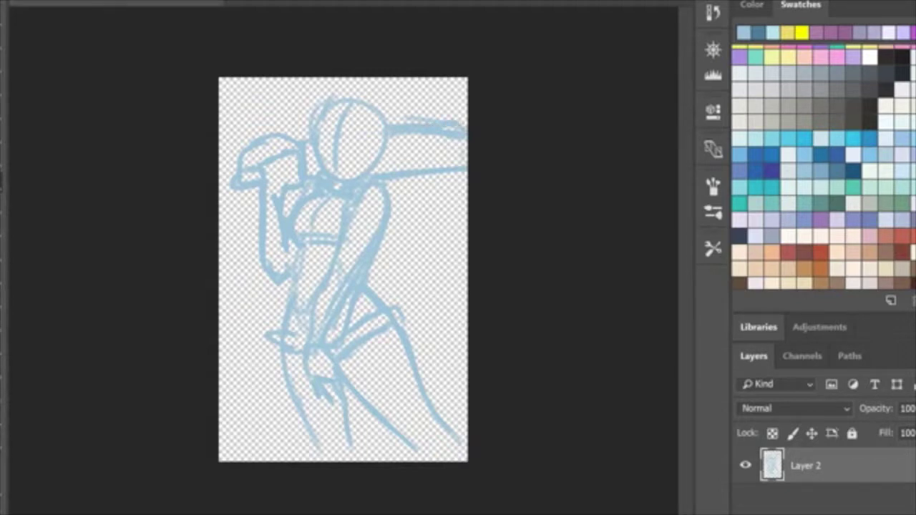
Scale the whole figure down slightly and move it lower on the canvas
{"action": "key", "text": "ctrl+t"}
{"action": "mouse_move", "coordinate": [467, 79]}
{"action": "left_mouse_down"}
{"action": "mouse_move", "coordinate": [434, 125]}
{"action": "mouse_move", "coordinate": [446, 120]}
{"action": "mouse_move", "coordinate": [448, 134]}
{"action": "left_mouse_up"}
{"action": "left_click_drag", "start_coordinate": [377, 232], "coordinate": [361, 236]}
{"action": "left_click_drag", "start_coordinate": [368, 188], "coordinate": [457, 173]}
{"action": "key", "text": "Return"}
Extend the long object's outlines behind the head to the canvas edge and add inner detail lines
{"action": "left_click_drag", "start_coordinate": [432, 166], "coordinate": [468, 179]}
{"action": "left_click_drag", "start_coordinate": [438, 205], "coordinate": [469, 201]}
{"action": "left_click_drag", "start_coordinate": [417, 187], "coordinate": [459, 181]}
Try sketching parted bangs and a hair outline on the head, and undo the strokes
{"action": "mouse_move", "coordinate": [308, 149]}
{"action": "left_mouse_down"}
{"action": "mouse_move", "coordinate": [319, 179]}
{"action": "mouse_move", "coordinate": [357, 149]}
{"action": "left_mouse_up"}
{"action": "left_click_drag", "start_coordinate": [354, 151], "coordinate": [345, 176]}
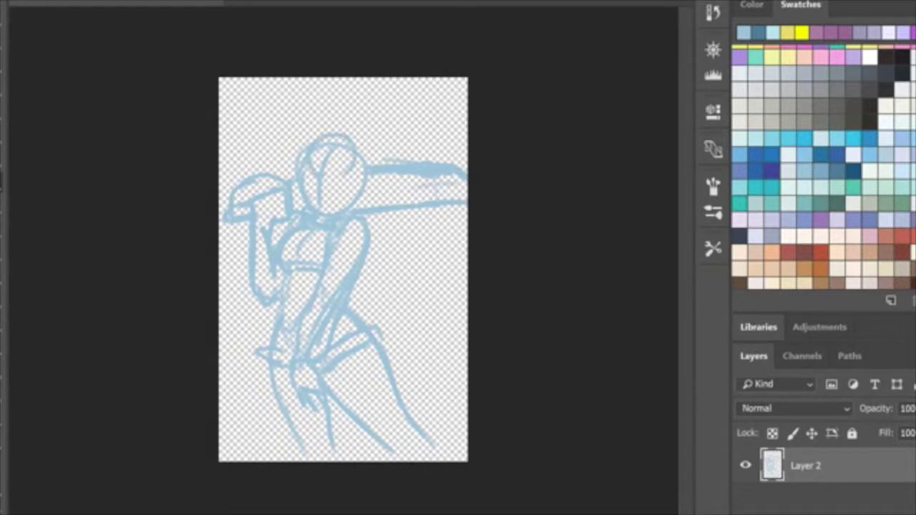
{"action": "key", "text": "ctrl+alt+z"}
{"action": "key", "text": "ctrl+alt+z"}
{"action": "key", "text": "ctrl+alt+z"}
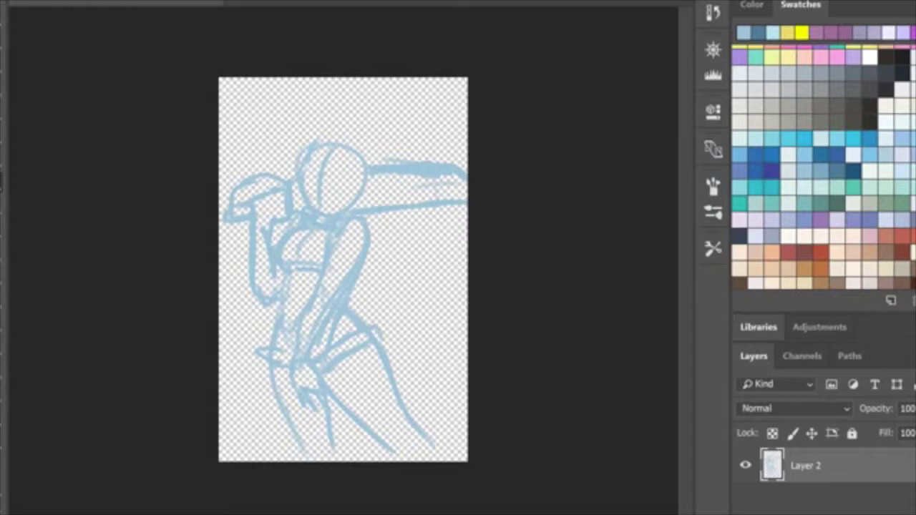
Sketch jagged bangs and a rounded hair outline around the top and both sides of the head
{"action": "key", "text": "ctrl+plus"}
{"action": "key", "text": "ctrl+plus"}
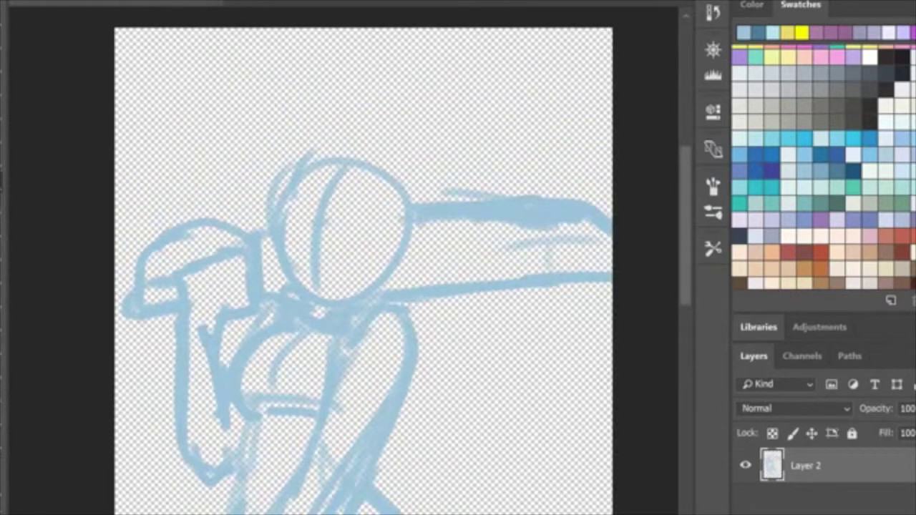
{"action": "left_click_drag", "start_coordinate": [292, 175], "coordinate": [356, 133]}
{"action": "left_click_drag", "start_coordinate": [295, 147], "coordinate": [264, 209]}
{"action": "left_click_drag", "start_coordinate": [295, 175], "coordinate": [327, 217]}
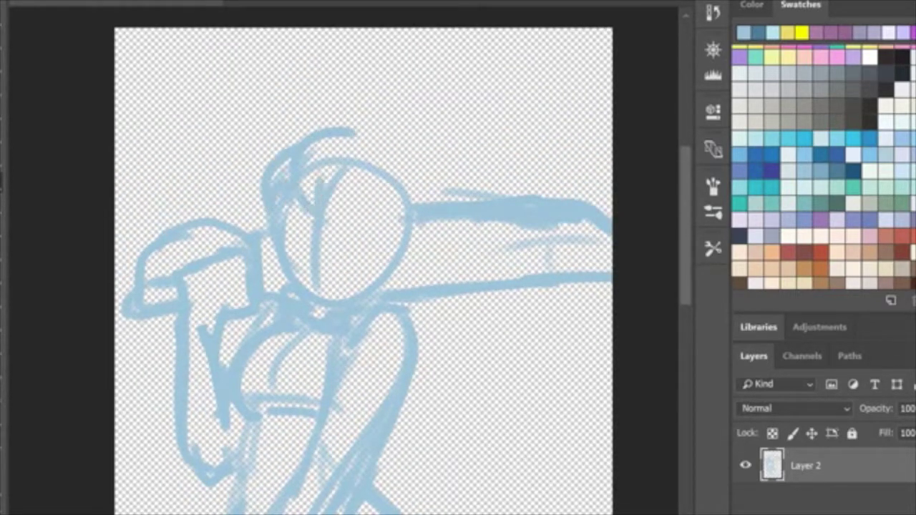
{"action": "mouse_move", "coordinate": [328, 181]}
{"action": "left_mouse_down"}
{"action": "mouse_move", "coordinate": [369, 188]}
{"action": "mouse_move", "coordinate": [392, 218]}
{"action": "left_mouse_up"}
{"action": "mouse_move", "coordinate": [385, 152]}
{"action": "left_mouse_down"}
{"action": "mouse_move", "coordinate": [382, 290]}
{"action": "mouse_move", "coordinate": [417, 223]}
{"action": "left_mouse_up"}
{"action": "mouse_move", "coordinate": [352, 131]}
{"action": "left_mouse_down"}
{"action": "mouse_move", "coordinate": [376, 138]}
{"action": "mouse_move", "coordinate": [437, 199]}
{"action": "left_mouse_up"}
{"action": "mouse_move", "coordinate": [433, 163]}
{"action": "left_mouse_down"}
{"action": "mouse_move", "coordinate": [438, 275]}
{"action": "mouse_move", "coordinate": [372, 328]}
{"action": "left_mouse_up"}
{"action": "mouse_move", "coordinate": [262, 202]}
{"action": "left_mouse_down"}
{"action": "mouse_move", "coordinate": [269, 275]}
{"action": "mouse_move", "coordinate": [283, 293]}
{"action": "left_mouse_up"}
Sketch the face with two eyes, a small nose and a mouth
{"action": "left_click_drag", "start_coordinate": [358, 208], "coordinate": [379, 242]}
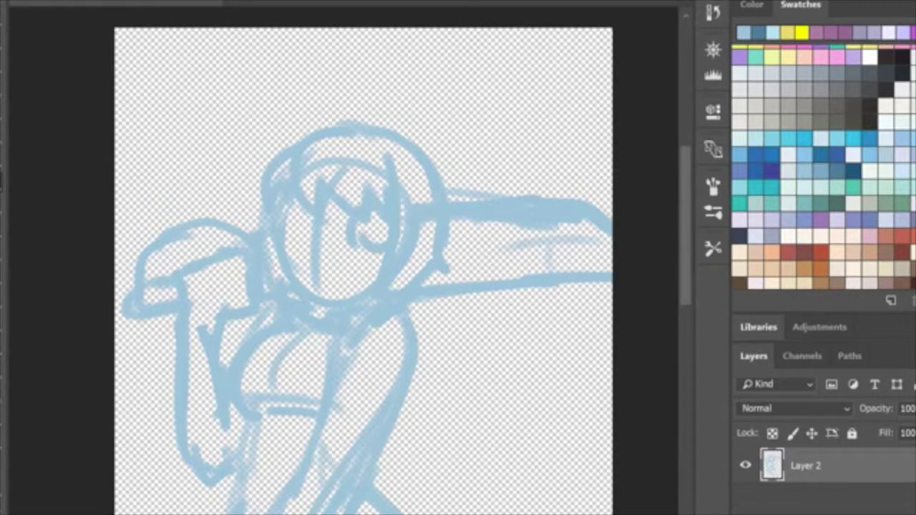
{"action": "left_click_drag", "start_coordinate": [301, 206], "coordinate": [293, 251]}
{"action": "mouse_move", "coordinate": [311, 216]}
{"action": "left_mouse_down"}
{"action": "mouse_move", "coordinate": [299, 262]}
{"action": "mouse_move", "coordinate": [323, 250]}
{"action": "left_mouse_up"}
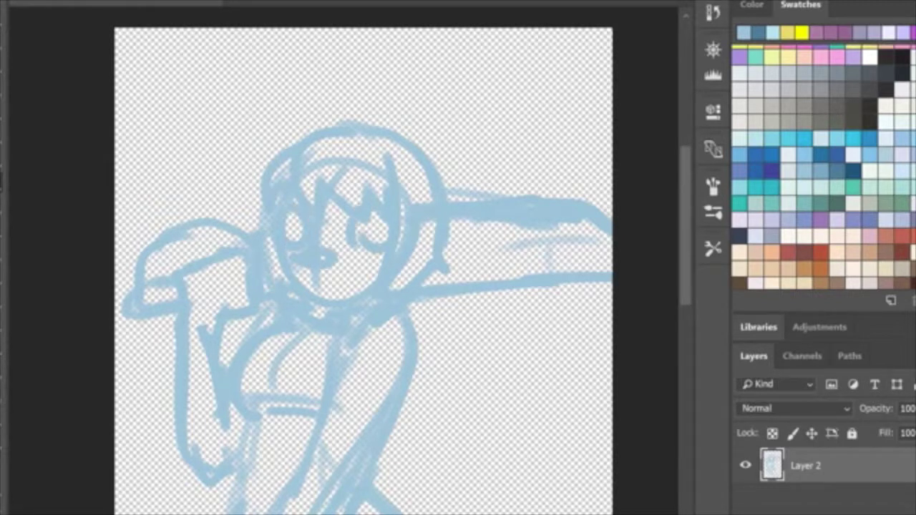
{"action": "left_click_drag", "start_coordinate": [311, 283], "coordinate": [349, 278]}
Sketch a vertical curve down the torso and a large circle behind the character's hip
{"action": "scroll", "coordinate": [364, 260], "scroll_direction": "down", "scroll_amount": 5}
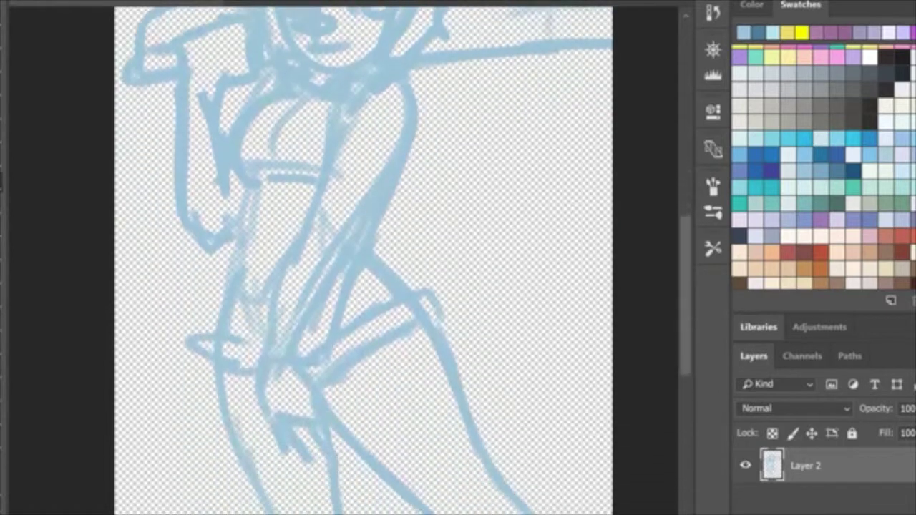
{"action": "left_click_drag", "start_coordinate": [271, 103], "coordinate": [300, 230]}
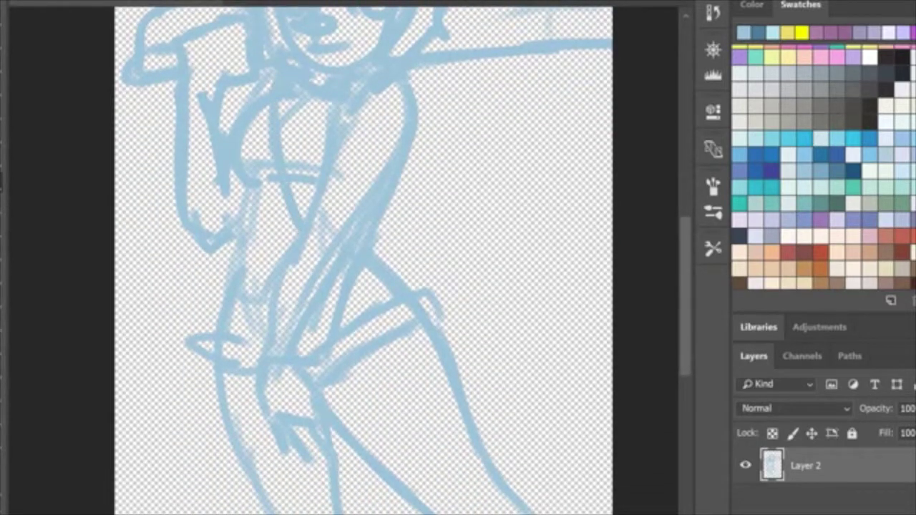
{"action": "left_click_drag", "start_coordinate": [398, 186], "coordinate": [424, 219]}
{"action": "mouse_move", "coordinate": [377, 238]}
{"action": "left_mouse_down"}
{"action": "mouse_move", "coordinate": [505, 339]}
{"action": "mouse_move", "coordinate": [370, 353]}
{"action": "left_mouse_up"}
{"action": "mouse_move", "coordinate": [350, 311]}
{"action": "left_mouse_down"}
{"action": "mouse_move", "coordinate": [451, 388]}
{"action": "mouse_move", "coordinate": [416, 189]}
{"action": "left_mouse_up"}
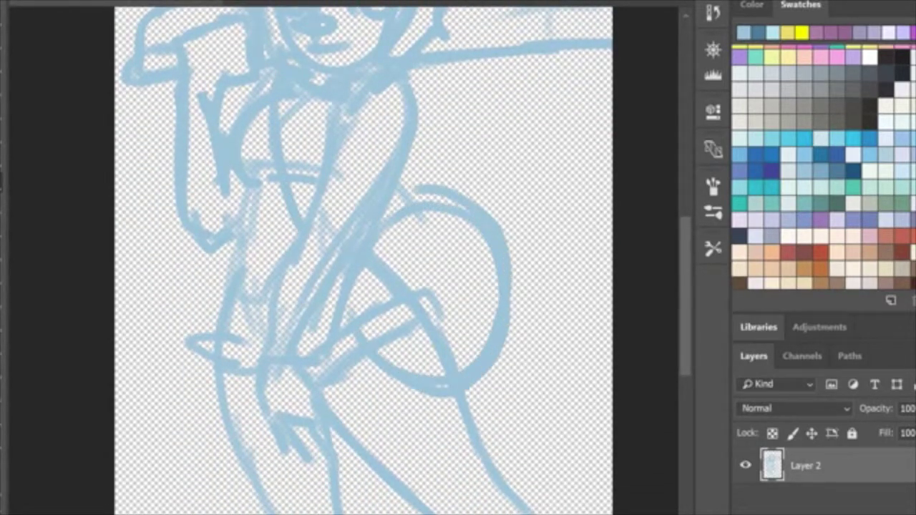
Sketch a five-pointed star inside the hip circle and a smaller star on the chest
{"action": "left_click_drag", "start_coordinate": [419, 336], "coordinate": [474, 299]}
{"action": "left_click_drag", "start_coordinate": [444, 270], "coordinate": [423, 342]}
{"action": "mouse_move", "coordinate": [261, 158]}
{"action": "left_mouse_down"}
{"action": "mouse_move", "coordinate": [304, 126]}
{"action": "mouse_move", "coordinate": [258, 138]}
{"action": "left_mouse_up"}
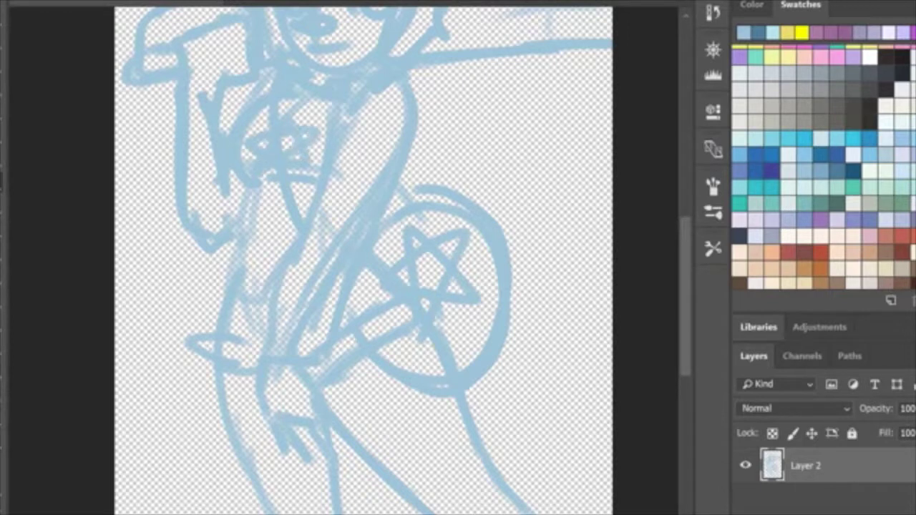
{"action": "key", "text": "ctrl+0"}
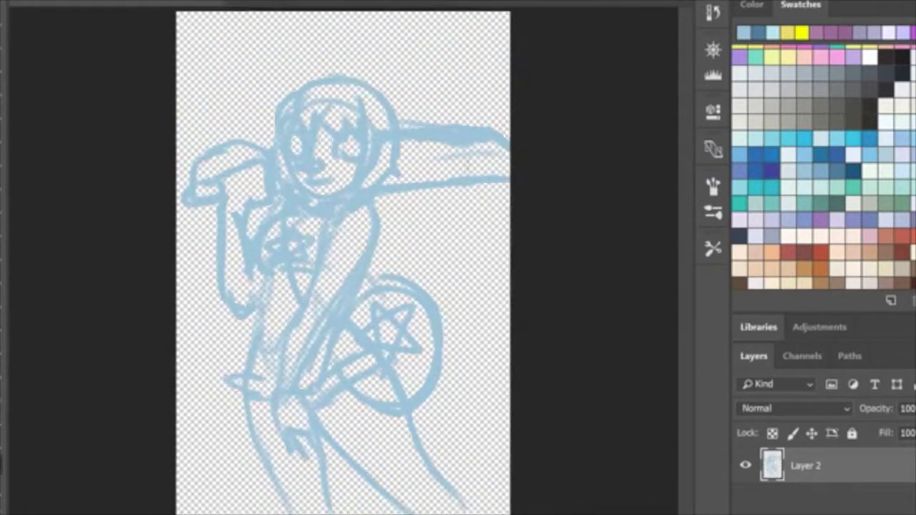
Sketch thicker, clearer fingers on the character's lowered hand
{"action": "scroll", "coordinate": [458, 258], "scroll_direction": "up", "scroll_amount": 5}
{"action": "key", "text": "b"}
{"action": "left_click_drag", "start_coordinate": [279, 412], "coordinate": [304, 465]}
{"action": "left_click_drag", "start_coordinate": [295, 411], "coordinate": [325, 457]}
{"action": "left_click_drag", "start_coordinate": [321, 419], "coordinate": [315, 457]}
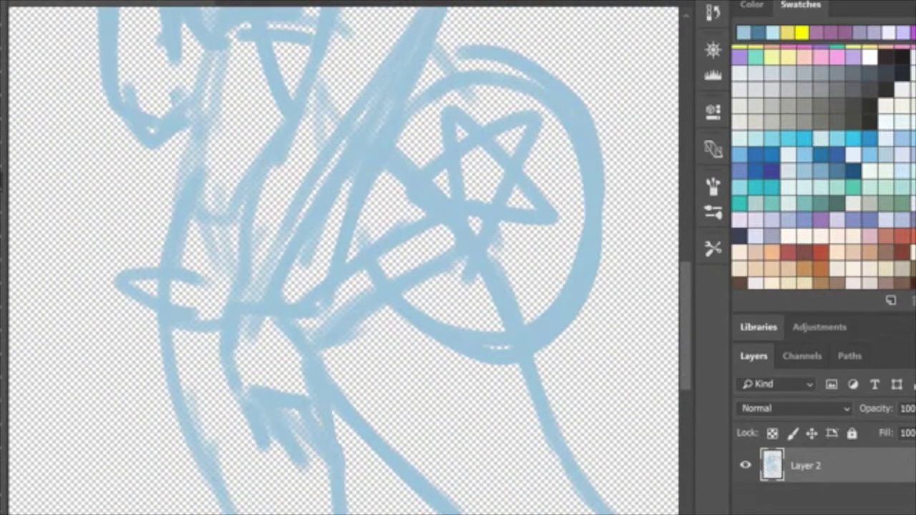
{"action": "key", "text": "ctrl+0"}
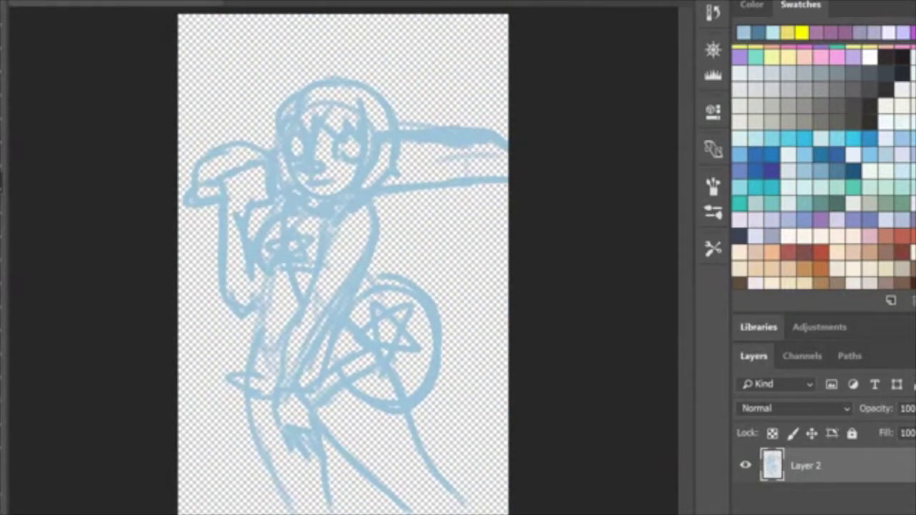
Sketch stacked bands around the waist and short hem lines across the upper thighs
{"action": "mouse_move", "coordinate": [229, 379]}
{"action": "left_mouse_down"}
{"action": "mouse_move", "coordinate": [240, 390]}
{"action": "mouse_move", "coordinate": [277, 380]}
{"action": "mouse_move", "coordinate": [283, 331]}
{"action": "left_mouse_up"}
{"action": "mouse_move", "coordinate": [242, 352]}
{"action": "left_mouse_down"}
{"action": "mouse_move", "coordinate": [249, 335]}
{"action": "mouse_move", "coordinate": [239, 367]}
{"action": "left_mouse_up"}
{"action": "mouse_move", "coordinate": [256, 358]}
{"action": "left_mouse_down"}
{"action": "mouse_move", "coordinate": [279, 368]}
{"action": "mouse_move", "coordinate": [275, 356]}
{"action": "left_mouse_up"}
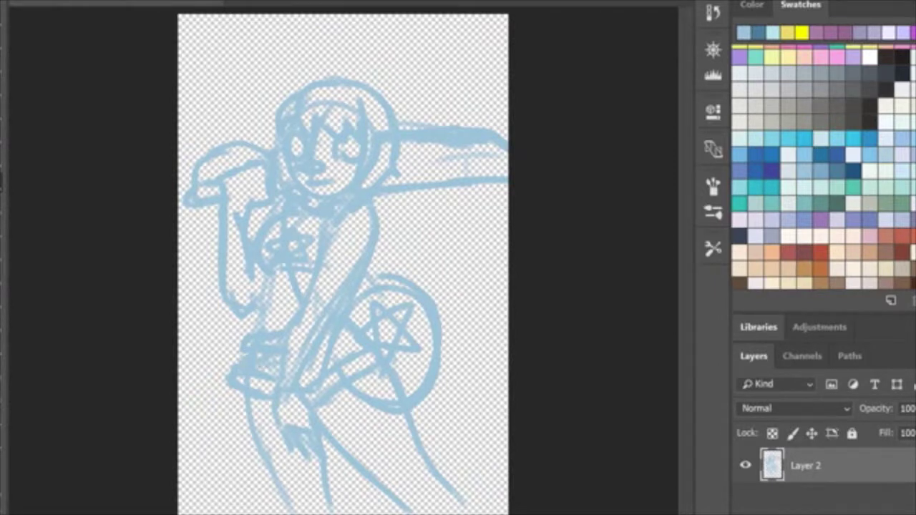
{"action": "left_click_drag", "start_coordinate": [335, 438], "coordinate": [379, 408]}
{"action": "left_click_drag", "start_coordinate": [255, 431], "coordinate": [279, 421]}
Cover the sketch with a new layer filled in light green and set its opacity to 47%
{"action": "key", "text": "ctrl+alt+shift+n"}
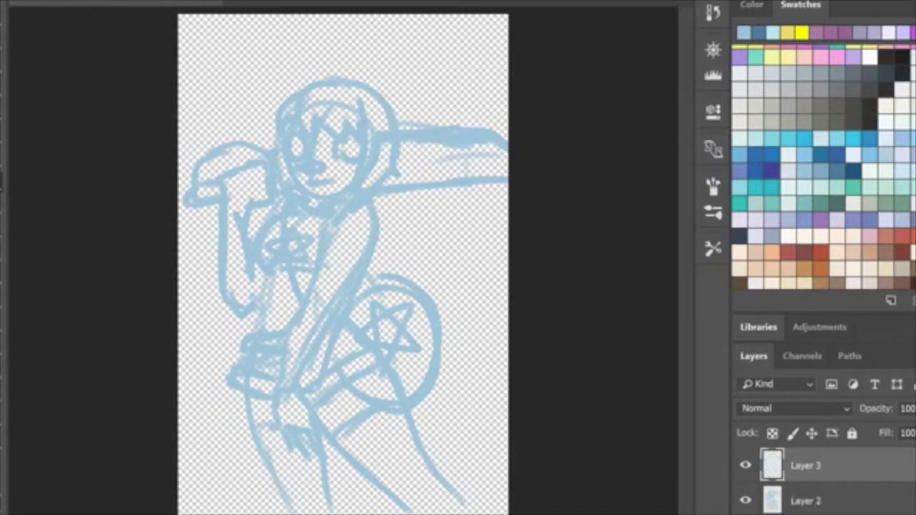
{"action": "scroll", "coordinate": [823, 165], "scroll_direction": "up", "scroll_amount": 5}
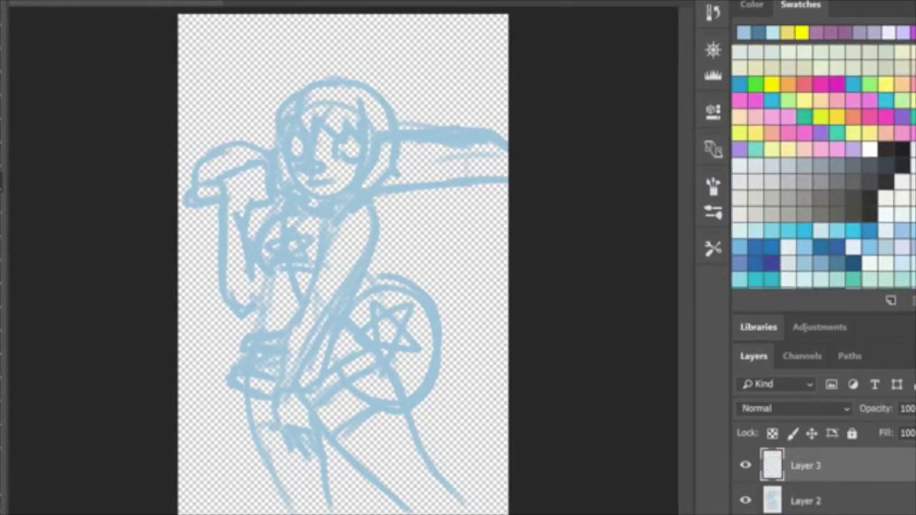
{"action": "scroll", "coordinate": [824, 164], "scroll_direction": "down", "scroll_amount": 5}
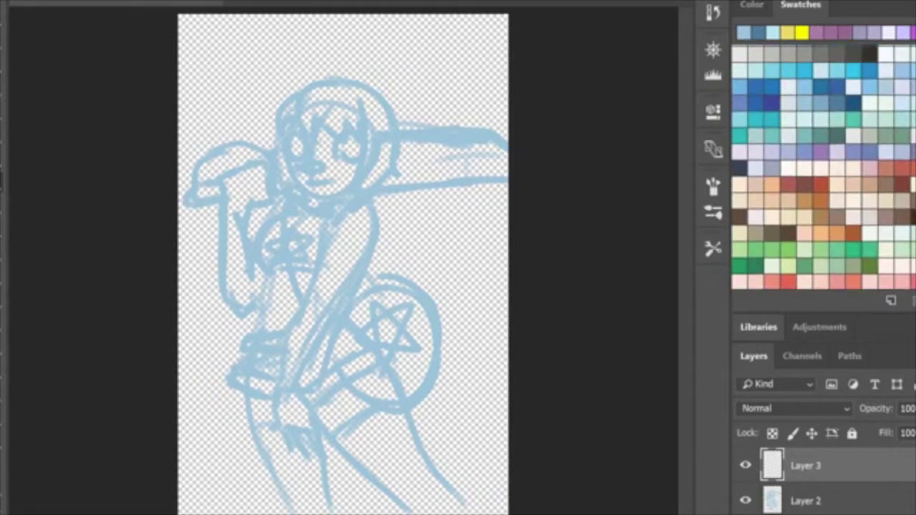
{"action": "key", "text": "alt+BackSpace"}
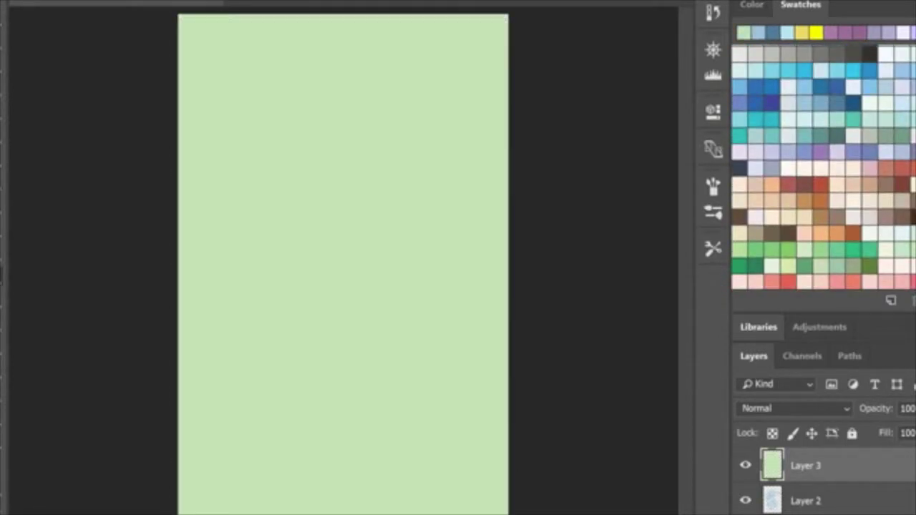
{"action": "left_click", "coordinate": [915, 409]}
{"action": "left_click_drag", "start_coordinate": [915, 431], "coordinate": [891, 432]}
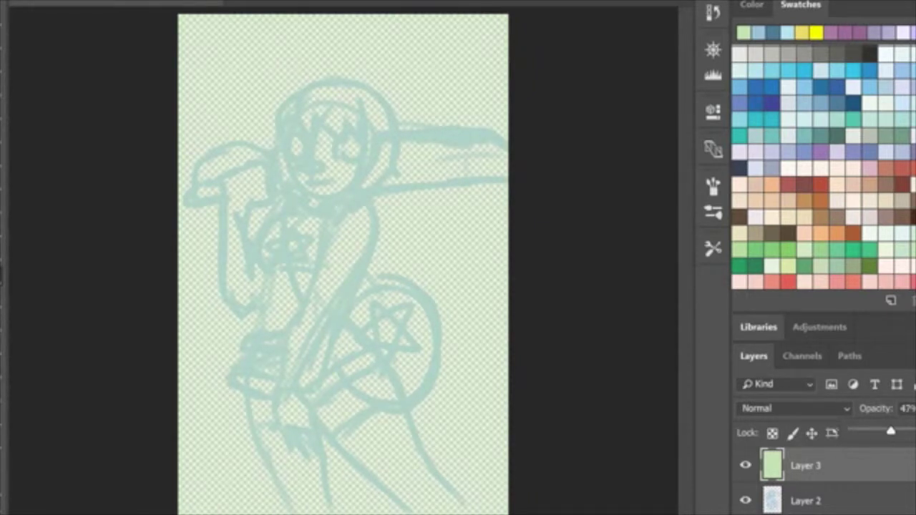
{"action": "key", "text": "Return"}
Choose the dark burgundy RV0000 swatch and the Inker: Simple Round brush preset for the line art
{"action": "scroll", "coordinate": [823, 167], "scroll_direction": "down", "scroll_amount": 3}
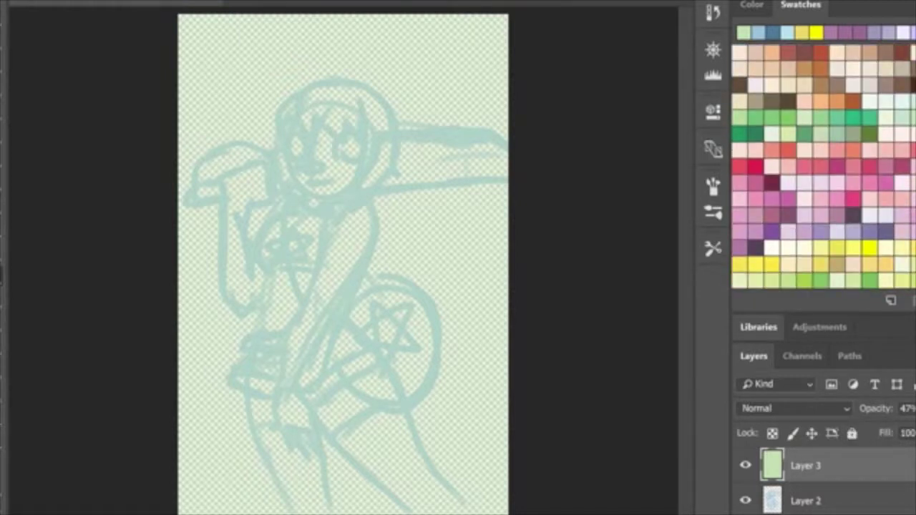
{"action": "left_click", "coordinate": [773, 183]}
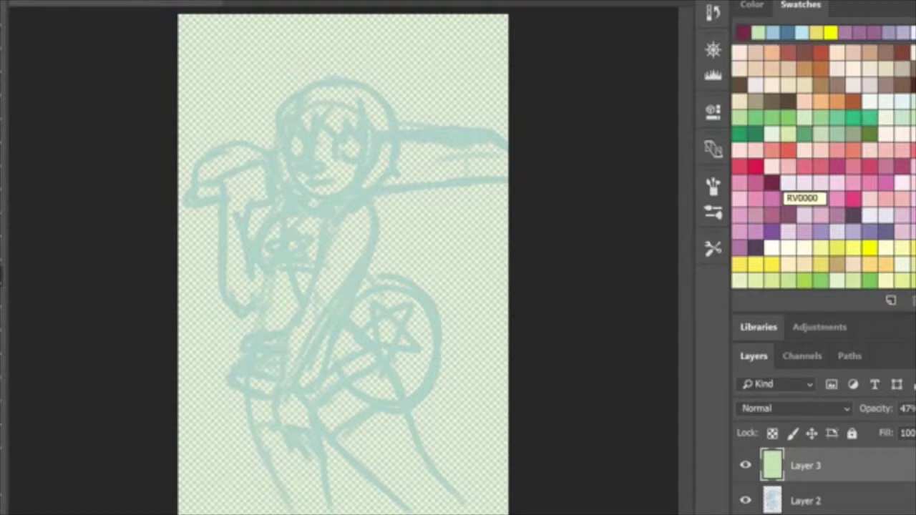
{"action": "scroll", "coordinate": [333, 111], "scroll_direction": "up", "scroll_amount": 5}
{"action": "left_click", "coordinate": [713, 249]}
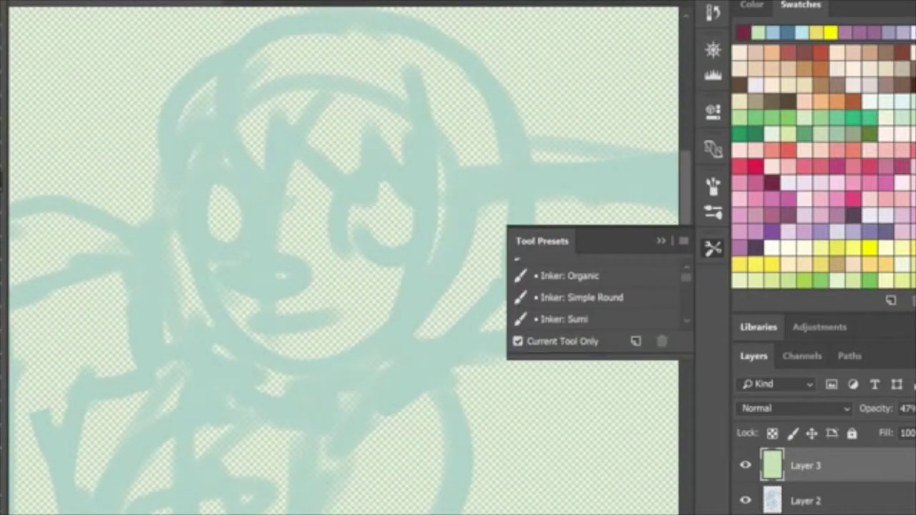
{"action": "left_click", "coordinate": [582, 298]}
{"action": "left_click", "coordinate": [661, 242]}
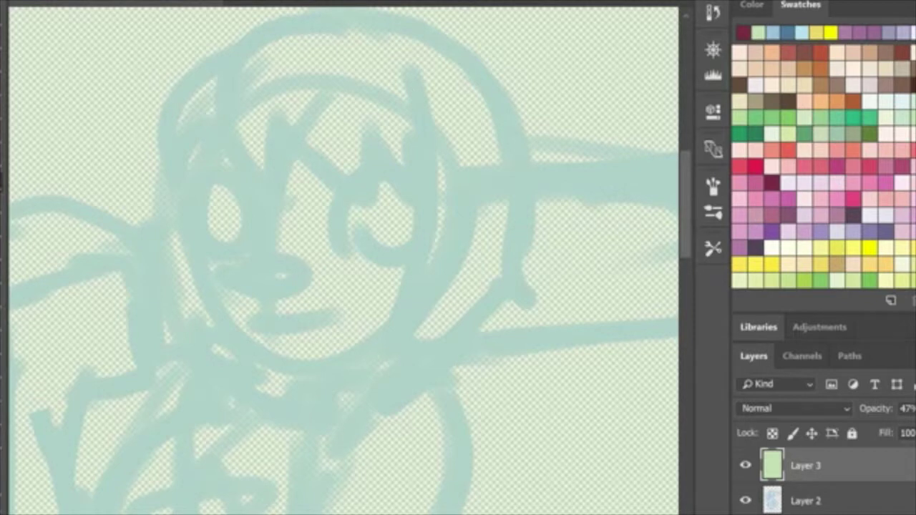
Add a new layer above the green fill and ink the face outline from temple to chin and jaw
{"action": "left_click_drag", "start_coordinate": [193, 152], "coordinate": [209, 279]}
{"action": "key", "text": "ctrl+z"}
{"action": "key", "text": "ctrl+shift+alt+n"}
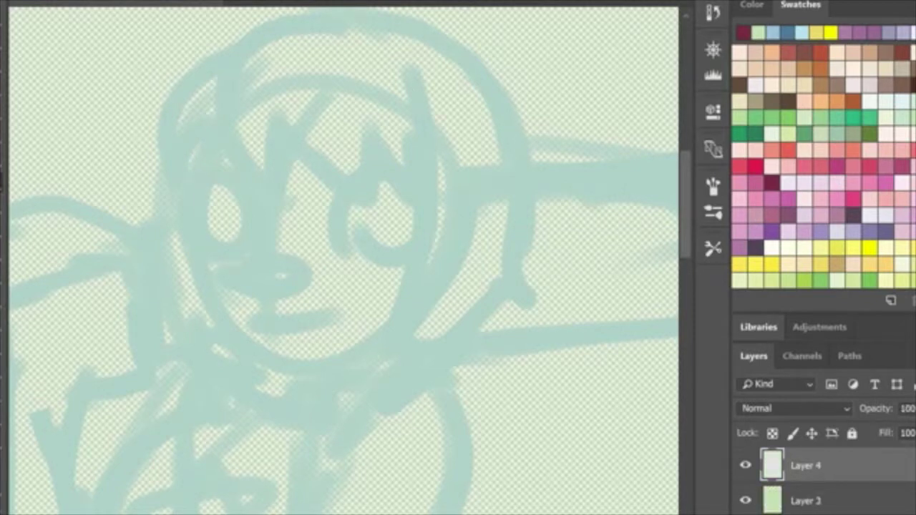
{"action": "mouse_move", "coordinate": [205, 141]}
{"action": "left_mouse_down"}
{"action": "mouse_move", "coordinate": [220, 331]}
{"action": "mouse_move", "coordinate": [278, 369]}
{"action": "mouse_move", "coordinate": [390, 328]}
{"action": "left_mouse_up"}
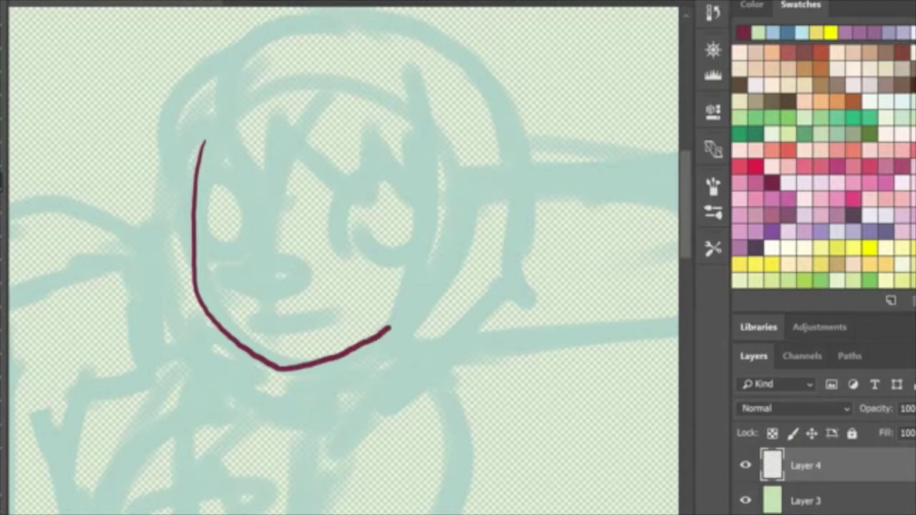
Ink the hair with jagged bangs, pointed side locks and the outer contour over the top of the head
{"action": "mouse_move", "coordinate": [263, 20]}
{"action": "left_mouse_down"}
{"action": "mouse_move", "coordinate": [177, 48]}
{"action": "mouse_move", "coordinate": [159, 164]}
{"action": "mouse_move", "coordinate": [187, 209]}
{"action": "left_mouse_up"}
{"action": "mouse_move", "coordinate": [202, 165]}
{"action": "left_mouse_down"}
{"action": "mouse_move", "coordinate": [217, 142]}
{"action": "mouse_move", "coordinate": [277, 189]}
{"action": "mouse_move", "coordinate": [304, 147]}
{"action": "mouse_move", "coordinate": [312, 195]}
{"action": "mouse_move", "coordinate": [395, 175]}
{"action": "mouse_move", "coordinate": [416, 212]}
{"action": "left_mouse_up"}
{"action": "left_click", "coordinate": [329, 166]}
{"action": "left_click_drag", "start_coordinate": [411, 71], "coordinate": [394, 350]}
{"action": "mouse_move", "coordinate": [457, 194]}
{"action": "left_mouse_down"}
{"action": "mouse_move", "coordinate": [396, 328]}
{"action": "mouse_move", "coordinate": [399, 393]}
{"action": "mouse_move", "coordinate": [504, 300]}
{"action": "left_mouse_up"}
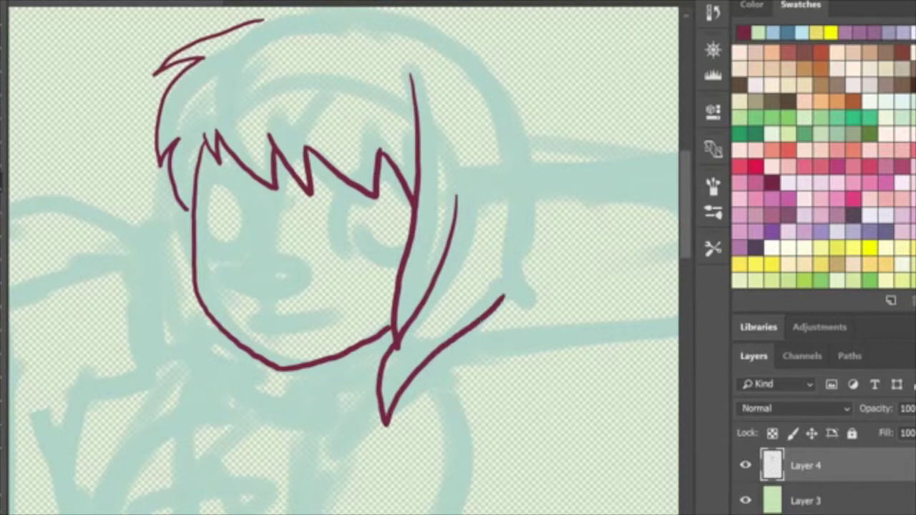
{"action": "mouse_move", "coordinate": [501, 245]}
{"action": "left_mouse_down"}
{"action": "mouse_move", "coordinate": [519, 310]}
{"action": "mouse_move", "coordinate": [530, 175]}
{"action": "mouse_move", "coordinate": [393, 5]}
{"action": "left_mouse_up"}
{"action": "left_click_drag", "start_coordinate": [295, 7], "coordinate": [259, 20]}
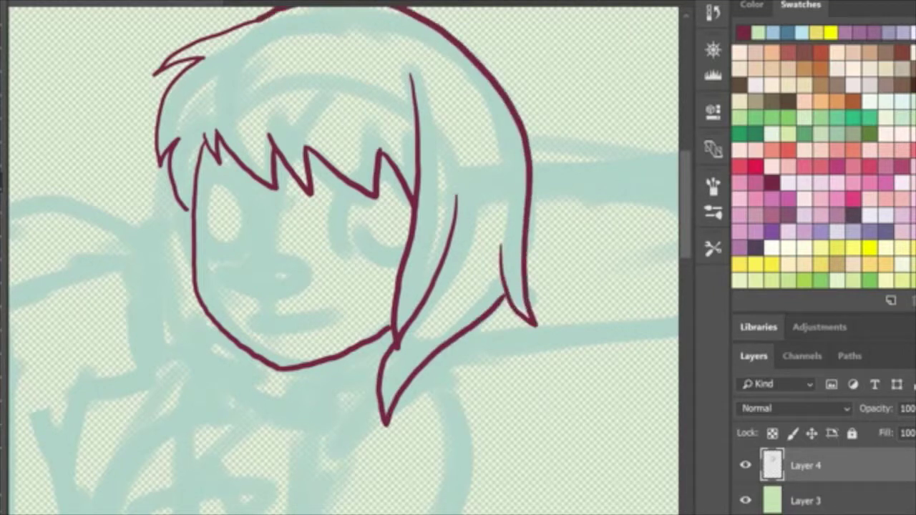
Ink three short strand lines rising from the tips of the bangs
{"action": "left_click_drag", "start_coordinate": [379, 151], "coordinate": [356, 105]}
{"action": "left_click_drag", "start_coordinate": [272, 134], "coordinate": [270, 89]}
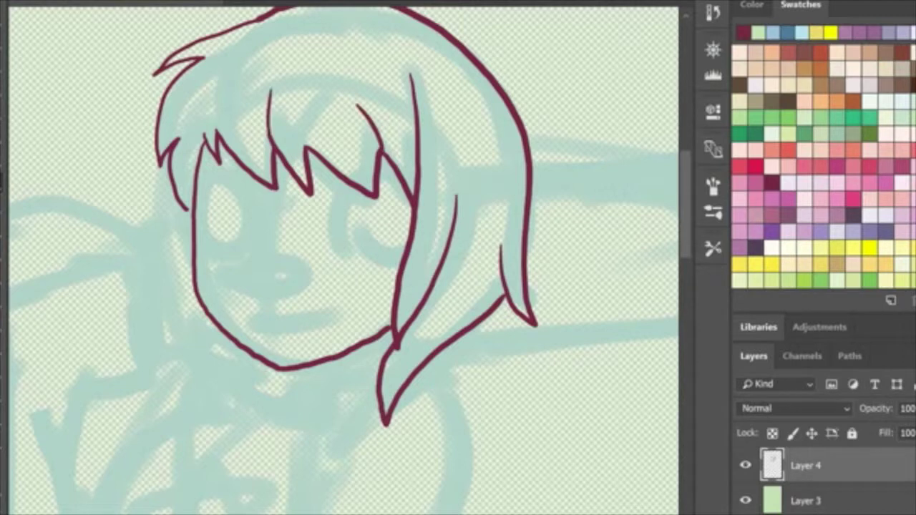
{"action": "left_click_drag", "start_coordinate": [204, 136], "coordinate": [227, 76]}
Ink the curved nose and a thin, broken smiling mouth line
{"action": "mouse_move", "coordinate": [244, 183]}
{"action": "left_mouse_down"}
{"action": "mouse_move", "coordinate": [258, 263]}
{"action": "mouse_move", "coordinate": [296, 280]}
{"action": "left_mouse_up"}
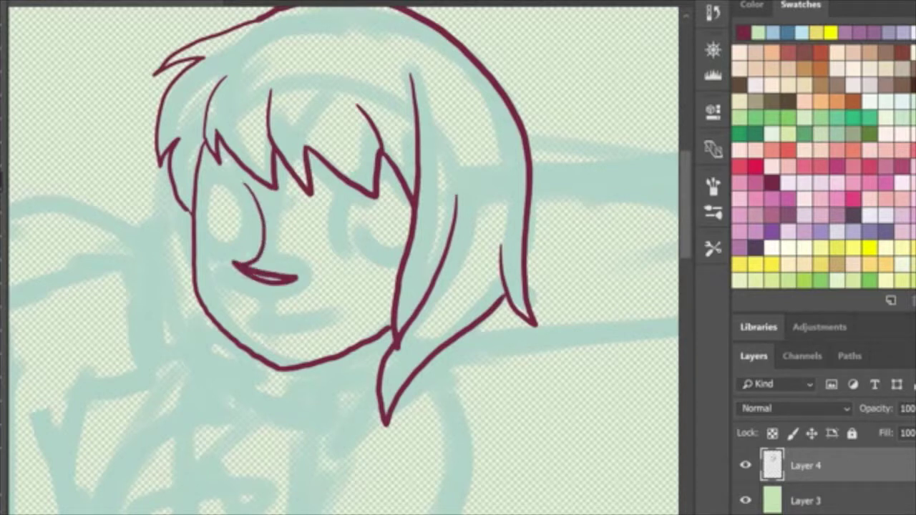
{"action": "left_click_drag", "start_coordinate": [249, 317], "coordinate": [335, 312]}
{"action": "key", "text": "ctrl+z"}
{"action": "left_click_drag", "start_coordinate": [242, 318], "coordinate": [343, 310]}
{"action": "key", "text": "ctrl+z"}
{"action": "left_click_drag", "start_coordinate": [282, 324], "coordinate": [331, 315]}
Ink both eyes with thick upper lash lines and round outlines below them
{"action": "mouse_move", "coordinate": [262, 218]}
{"action": "left_mouse_down"}
{"action": "mouse_move", "coordinate": [189, 208]}
{"action": "mouse_move", "coordinate": [257, 214]}
{"action": "left_mouse_up"}
{"action": "mouse_move", "coordinate": [191, 207]}
{"action": "left_mouse_down"}
{"action": "mouse_move", "coordinate": [178, 190]}
{"action": "mouse_move", "coordinate": [191, 209]}
{"action": "left_mouse_up"}
{"action": "mouse_move", "coordinate": [325, 212]}
{"action": "left_mouse_down"}
{"action": "mouse_move", "coordinate": [354, 188]}
{"action": "mouse_move", "coordinate": [405, 190]}
{"action": "left_mouse_up"}
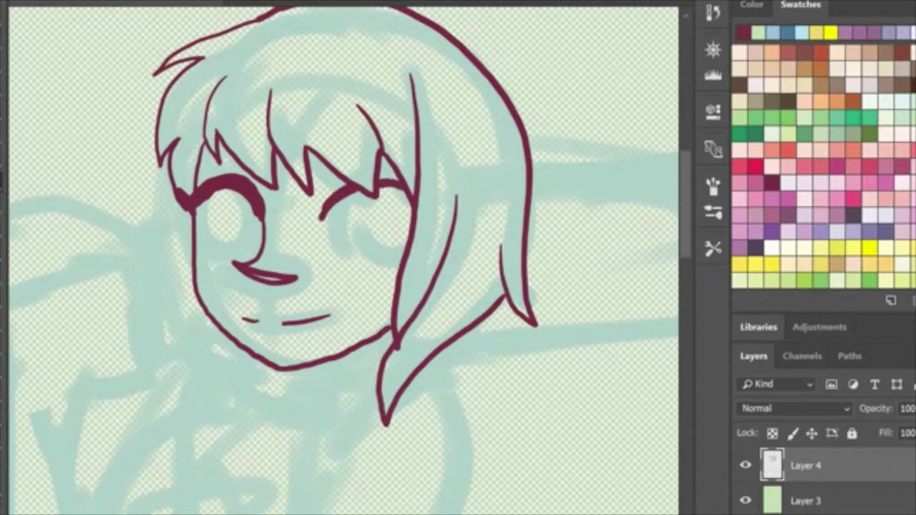
{"action": "left_click_drag", "start_coordinate": [205, 201], "coordinate": [262, 214]}
{"action": "left_click_drag", "start_coordinate": [343, 199], "coordinate": [419, 215]}
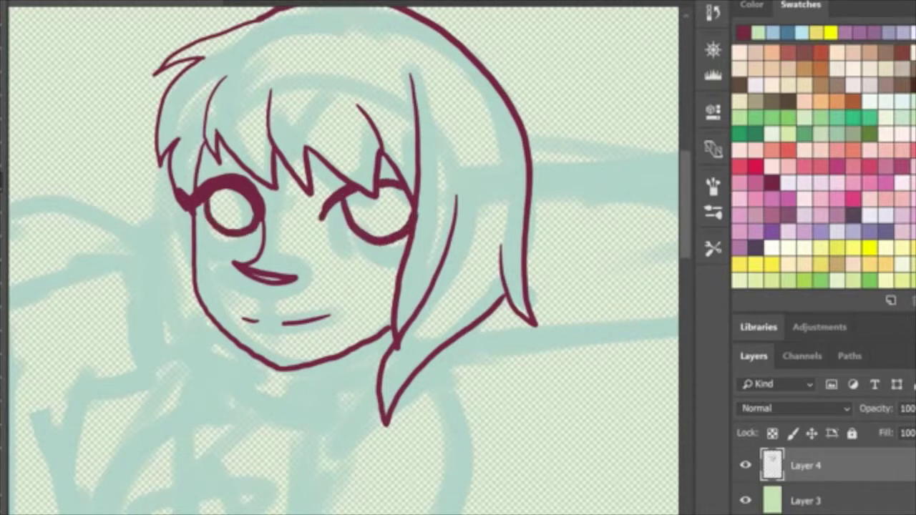
Ink a short neck line and the pointed collar beneath the chin and side lock
{"action": "key", "text": "ctrl+0"}
{"action": "scroll", "coordinate": [335, 204], "scroll_direction": "up", "scroll_amount": 8}
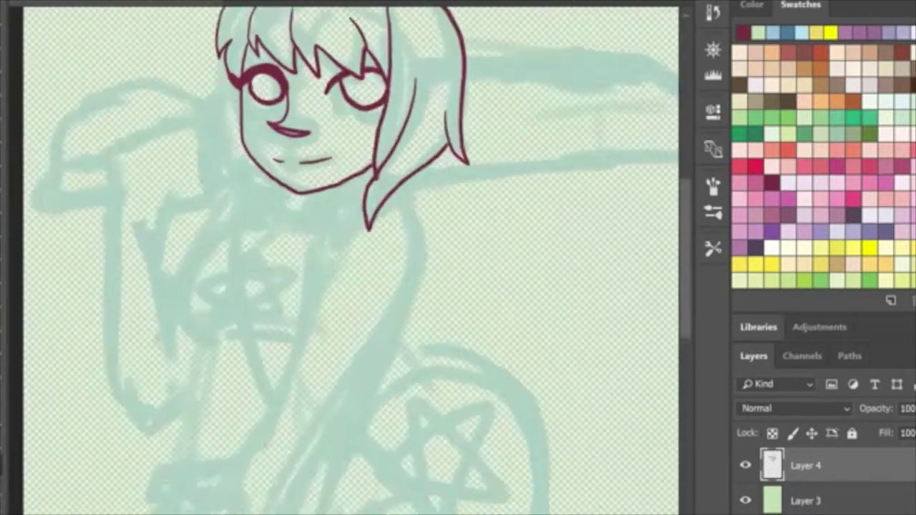
{"action": "left_click_drag", "start_coordinate": [318, 190], "coordinate": [326, 232]}
{"action": "mouse_move", "coordinate": [334, 210]}
{"action": "left_mouse_down"}
{"action": "mouse_move", "coordinate": [378, 175]}
{"action": "mouse_move", "coordinate": [329, 247]}
{"action": "left_mouse_up"}
{"action": "left_click_drag", "start_coordinate": [331, 244], "coordinate": [367, 219]}
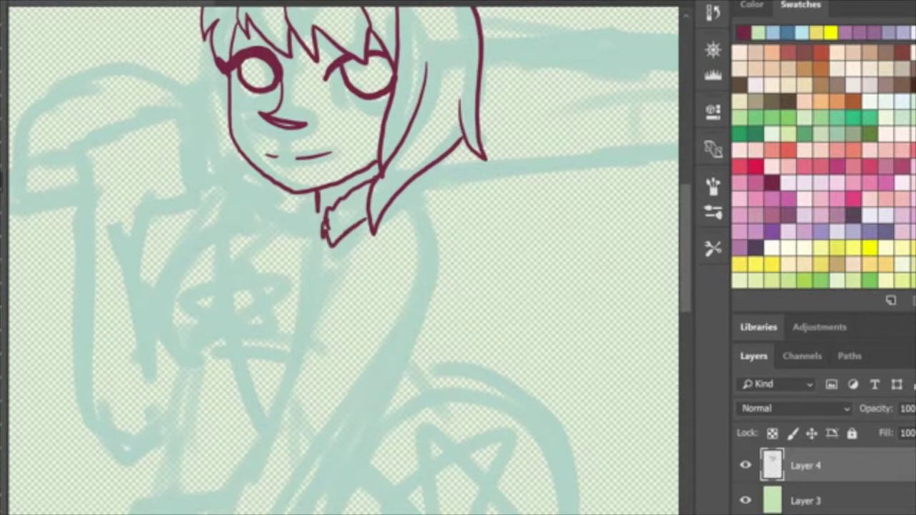
Ink the lowered arm's sleeve from the shoulder to the wrist and add an elbow crease
{"action": "scroll", "coordinate": [344, 258], "scroll_direction": "down", "scroll_amount": 3}
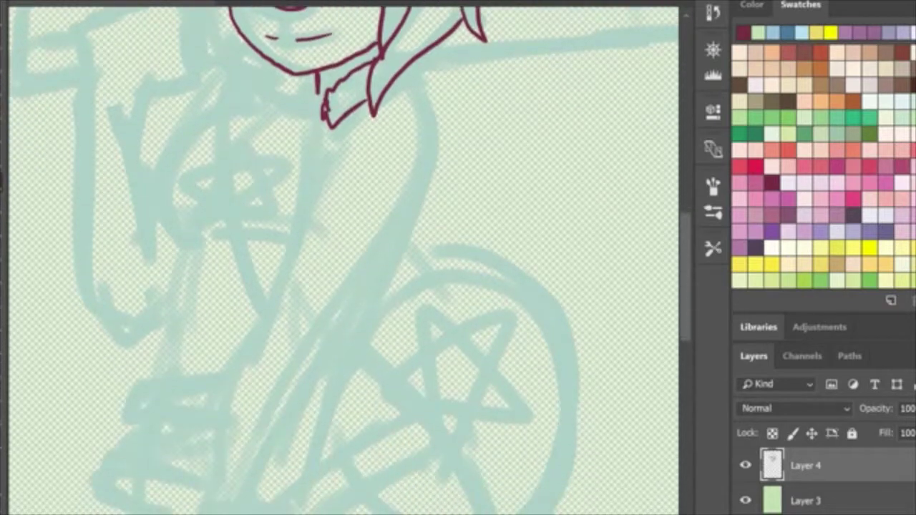
{"action": "scroll", "coordinate": [343, 257], "scroll_direction": "down", "scroll_amount": 2}
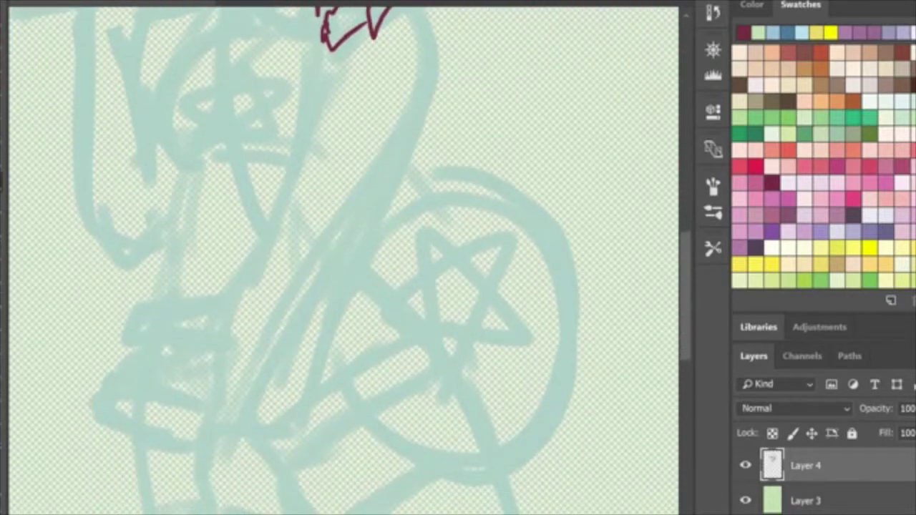
{"action": "mouse_move", "coordinate": [332, 47]}
{"action": "left_mouse_down"}
{"action": "mouse_move", "coordinate": [237, 279]}
{"action": "mouse_move", "coordinate": [212, 430]}
{"action": "mouse_move", "coordinate": [303, 435]}
{"action": "mouse_move", "coordinate": [335, 288]}
{"action": "mouse_move", "coordinate": [425, 86]}
{"action": "mouse_move", "coordinate": [411, 9]}
{"action": "left_mouse_up"}
{"action": "scroll", "coordinate": [343, 258], "scroll_direction": "up", "scroll_amount": 3}
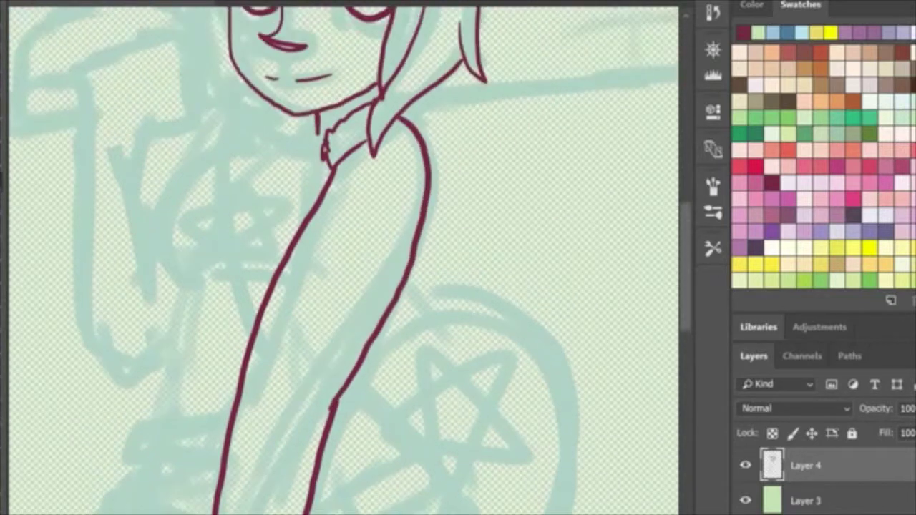
{"action": "scroll", "coordinate": [344, 258], "scroll_direction": "down", "scroll_amount": 4}
{"action": "left_click_drag", "start_coordinate": [253, 167], "coordinate": [305, 141]}
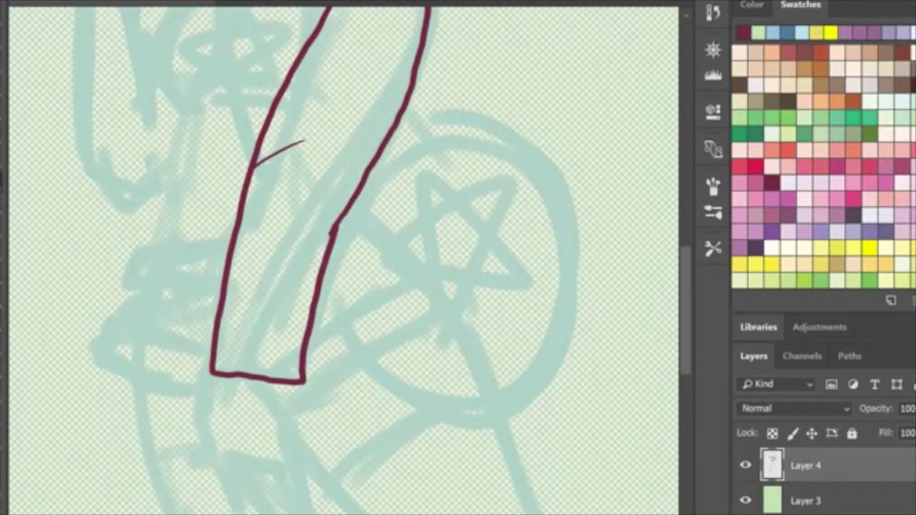
Replace the squared sleeve end with a curved edge and a narrow ribbed cuff
{"action": "left_click_drag", "start_coordinate": [217, 334], "coordinate": [291, 347]}
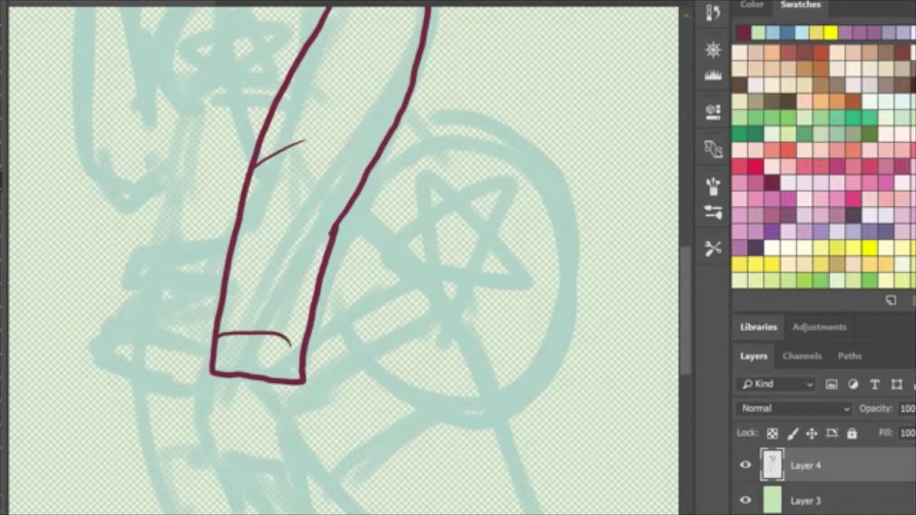
{"action": "key", "text": "ctrl+z"}
{"action": "key", "text": "e"}
{"action": "mouse_move", "coordinate": [214, 371]}
{"action": "left_mouse_down"}
{"action": "mouse_move", "coordinate": [274, 379]}
{"action": "mouse_move", "coordinate": [307, 343]}
{"action": "left_mouse_up"}
{"action": "mouse_move", "coordinate": [213, 358]}
{"action": "left_mouse_down"}
{"action": "mouse_move", "coordinate": [214, 336]}
{"action": "mouse_move", "coordinate": [247, 353]}
{"action": "mouse_move", "coordinate": [308, 340]}
{"action": "mouse_move", "coordinate": [252, 357]}
{"action": "mouse_move", "coordinate": [216, 328]}
{"action": "mouse_move", "coordinate": [230, 381]}
{"action": "mouse_move", "coordinate": [284, 355]}
{"action": "mouse_move", "coordinate": [222, 378]}
{"action": "left_mouse_up"}
{"action": "mouse_move", "coordinate": [235, 354]}
{"action": "left_mouse_down"}
{"action": "mouse_move", "coordinate": [235, 381]}
{"action": "mouse_move", "coordinate": [254, 380]}
{"action": "left_mouse_up"}
{"action": "scroll", "coordinate": [344, 257], "scroll_direction": "down", "scroll_amount": 5}
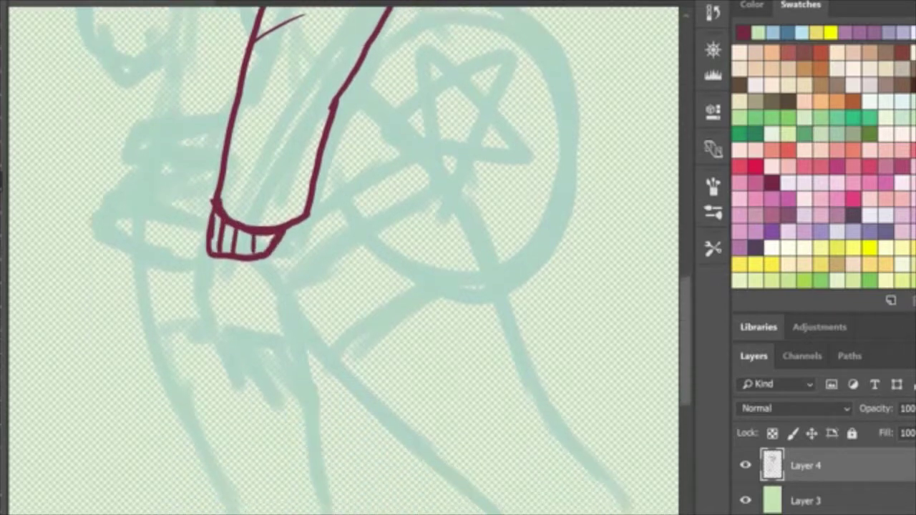
{"action": "mouse_move", "coordinate": [209, 247]}
{"action": "left_mouse_down"}
{"action": "mouse_move", "coordinate": [209, 315]}
{"action": "mouse_move", "coordinate": [273, 395]}
{"action": "mouse_move", "coordinate": [257, 335]}
{"action": "mouse_move", "coordinate": [315, 396]}
{"action": "mouse_move", "coordinate": [291, 346]}
{"action": "left_mouse_up"}
{"action": "left_click_drag", "start_coordinate": [309, 382], "coordinate": [304, 325]}
{"action": "left_click_drag", "start_coordinate": [267, 249], "coordinate": [315, 372]}
{"action": "key", "text": "ctrl+z"}
{"action": "key", "text": "ctrl+z"}
{"action": "key", "text": "ctrl+z"}
{"action": "key", "text": "ctrl+z"}
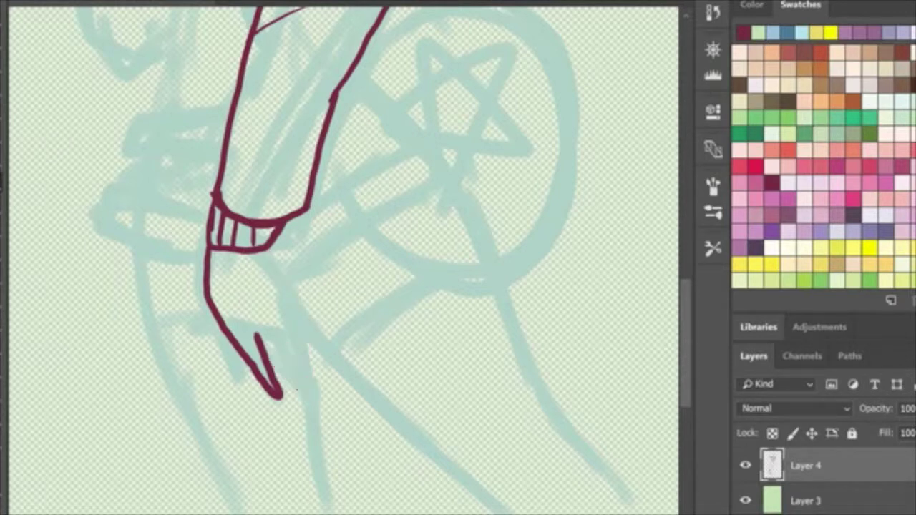
Ink the lowered hand below the cuff with its back and separate tapered fingers
{"action": "mouse_move", "coordinate": [207, 247]}
{"action": "left_mouse_down"}
{"action": "mouse_move", "coordinate": [207, 311]}
{"action": "mouse_move", "coordinate": [233, 374]}
{"action": "left_mouse_up"}
{"action": "mouse_move", "coordinate": [218, 303]}
{"action": "left_mouse_down"}
{"action": "mouse_move", "coordinate": [252, 374]}
{"action": "mouse_move", "coordinate": [261, 341]}
{"action": "mouse_move", "coordinate": [310, 396]}
{"action": "left_mouse_up"}
{"action": "mouse_move", "coordinate": [258, 252]}
{"action": "left_mouse_down"}
{"action": "mouse_move", "coordinate": [295, 301]}
{"action": "mouse_move", "coordinate": [319, 366]}
{"action": "left_mouse_up"}
{"action": "left_click_drag", "start_coordinate": [281, 322], "coordinate": [315, 398]}
{"action": "left_click_drag", "start_coordinate": [319, 364], "coordinate": [319, 395]}
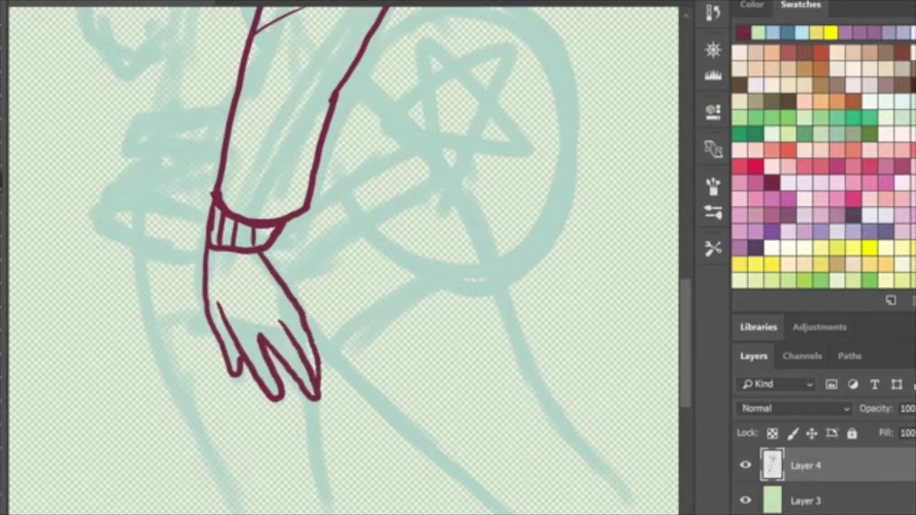
Ink the far side of the collar below the chin and the rounded chest contour descending from it
{"action": "scroll", "coordinate": [344, 261], "scroll_direction": "up", "scroll_amount": 7}
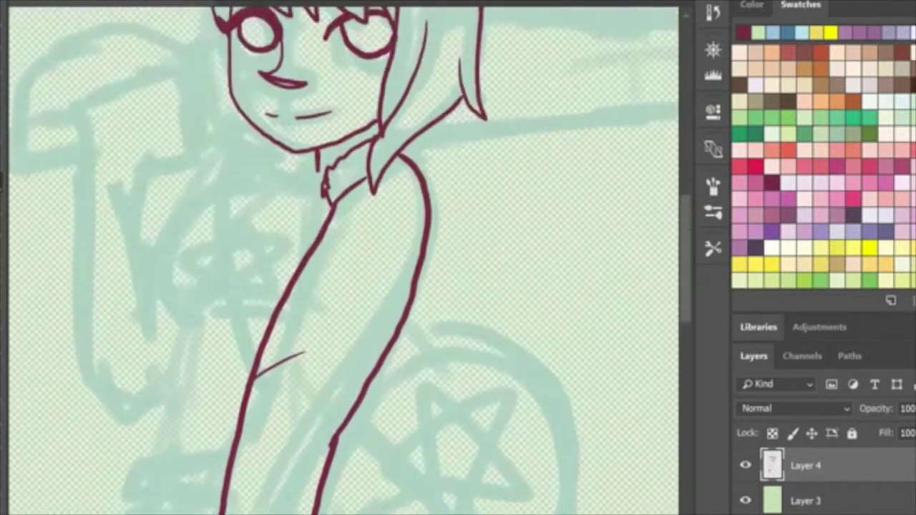
{"action": "left_click_drag", "start_coordinate": [276, 219], "coordinate": [266, 262]}
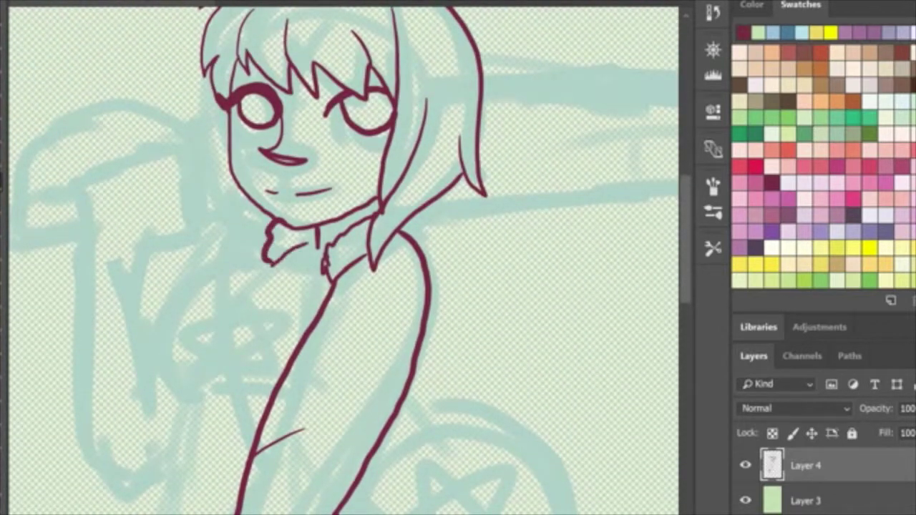
{"action": "key", "text": "ctrl+z"}
{"action": "mouse_move", "coordinate": [285, 216]}
{"action": "left_mouse_down"}
{"action": "mouse_move", "coordinate": [252, 259]}
{"action": "mouse_move", "coordinate": [308, 247]}
{"action": "left_mouse_up"}
{"action": "key", "text": "ctrl+z"}
{"action": "mouse_move", "coordinate": [278, 217]}
{"action": "left_mouse_down"}
{"action": "mouse_move", "coordinate": [253, 243]}
{"action": "mouse_move", "coordinate": [308, 239]}
{"action": "mouse_move", "coordinate": [236, 266]}
{"action": "mouse_move", "coordinate": [172, 374]}
{"action": "mouse_move", "coordinate": [197, 403]}
{"action": "left_mouse_up"}
{"action": "key", "text": "ctrl+z"}
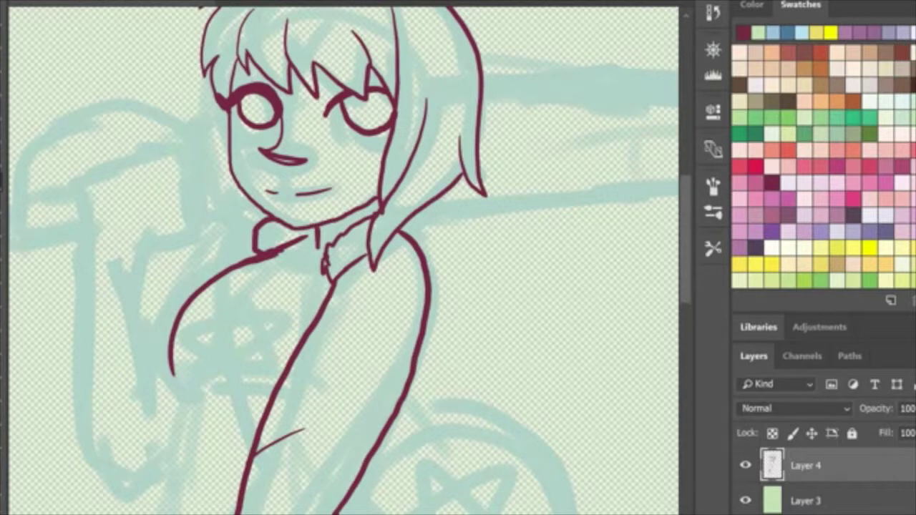
Complete the underside of the chest, add a small curved neckline, and ink the torso's front edge down to the waist
{"action": "left_click_drag", "start_coordinate": [172, 366], "coordinate": [197, 398]}
{"action": "mouse_move", "coordinate": [289, 245]}
{"action": "left_mouse_down"}
{"action": "mouse_move", "coordinate": [311, 272]}
{"action": "mouse_move", "coordinate": [328, 265]}
{"action": "mouse_move", "coordinate": [316, 233]}
{"action": "left_mouse_up"}
{"action": "scroll", "coordinate": [343, 260], "scroll_direction": "down", "scroll_amount": 2}
{"action": "scroll", "coordinate": [343, 258], "scroll_direction": "down", "scroll_amount": 3}
{"action": "left_click_drag", "start_coordinate": [198, 205], "coordinate": [169, 341]}
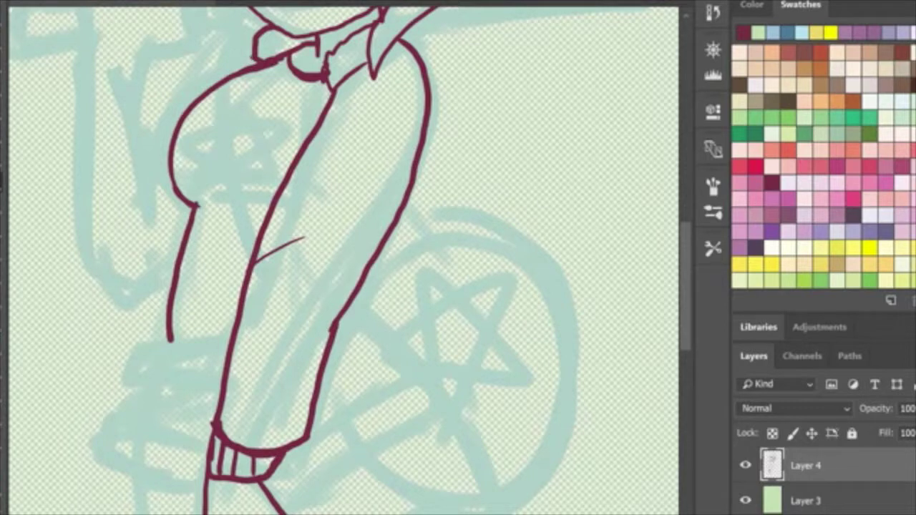
Ink the raised arm with its shoulder slope, narrow ribbed cuff, and sleeve outline around the bent elbow
{"action": "mouse_move", "coordinate": [255, 37]}
{"action": "left_mouse_down"}
{"action": "mouse_move", "coordinate": [202, 58]}
{"action": "mouse_move", "coordinate": [159, 135]}
{"action": "left_mouse_up"}
{"action": "mouse_move", "coordinate": [83, 66]}
{"action": "left_mouse_down"}
{"action": "mouse_move", "coordinate": [136, 57]}
{"action": "mouse_move", "coordinate": [97, 93]}
{"action": "mouse_move", "coordinate": [82, 66]}
{"action": "mouse_move", "coordinate": [90, 91]}
{"action": "left_mouse_up"}
{"action": "left_click_drag", "start_coordinate": [110, 59], "coordinate": [109, 88]}
{"action": "left_click_drag", "start_coordinate": [131, 60], "coordinate": [135, 85]}
{"action": "mouse_move", "coordinate": [81, 96]}
{"action": "left_mouse_down"}
{"action": "mouse_move", "coordinate": [66, 166]}
{"action": "mouse_move", "coordinate": [152, 289]}
{"action": "mouse_move", "coordinate": [178, 256]}
{"action": "left_mouse_up"}
{"action": "left_click_drag", "start_coordinate": [136, 91], "coordinate": [159, 218]}
{"action": "left_click_drag", "start_coordinate": [167, 128], "coordinate": [153, 151]}
Ink two slanted bands around the waist and divide each with short ribbing lines
{"action": "scroll", "coordinate": [343, 261], "scroll_direction": "down", "scroll_amount": 2}
{"action": "scroll", "coordinate": [344, 258], "scroll_direction": "down", "scroll_amount": 3}
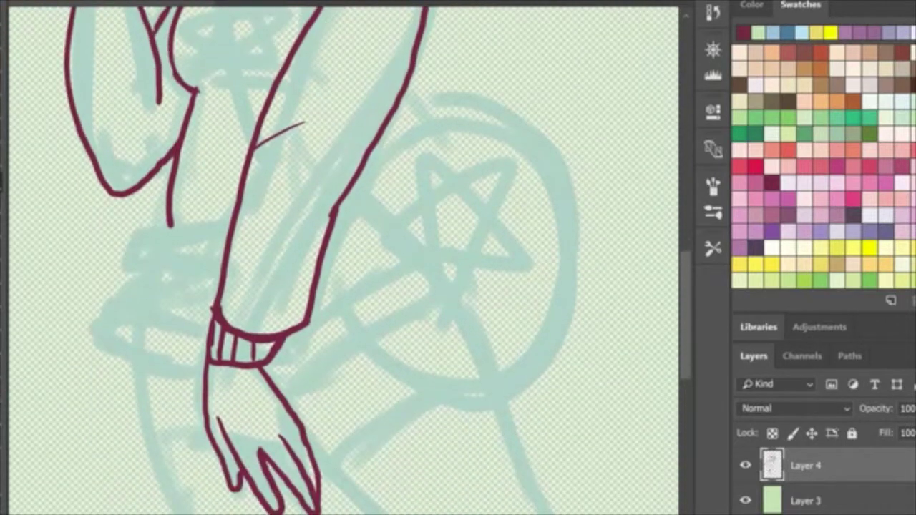
{"action": "left_click_drag", "start_coordinate": [138, 234], "coordinate": [229, 224]}
{"action": "key", "text": "ctrl+z"}
{"action": "mouse_move", "coordinate": [129, 236]}
{"action": "left_mouse_down"}
{"action": "mouse_move", "coordinate": [229, 224]}
{"action": "mouse_move", "coordinate": [172, 260]}
{"action": "mouse_move", "coordinate": [226, 247]}
{"action": "mouse_move", "coordinate": [146, 260]}
{"action": "left_mouse_up"}
{"action": "left_click_drag", "start_coordinate": [172, 233], "coordinate": [171, 252]}
{"action": "mouse_move", "coordinate": [193, 231]}
{"action": "left_mouse_down"}
{"action": "mouse_move", "coordinate": [192, 250]}
{"action": "mouse_move", "coordinate": [219, 240]}
{"action": "mouse_move", "coordinate": [128, 312]}
{"action": "mouse_move", "coordinate": [219, 294]}
{"action": "left_mouse_up"}
{"action": "left_click_drag", "start_coordinate": [138, 293], "coordinate": [133, 309]}
{"action": "left_click_drag", "start_coordinate": [175, 283], "coordinate": [164, 301]}
{"action": "left_click_drag", "start_coordinate": [205, 273], "coordinate": [189, 295]}
{"action": "left_click_drag", "start_coordinate": [218, 266], "coordinate": [210, 277]}
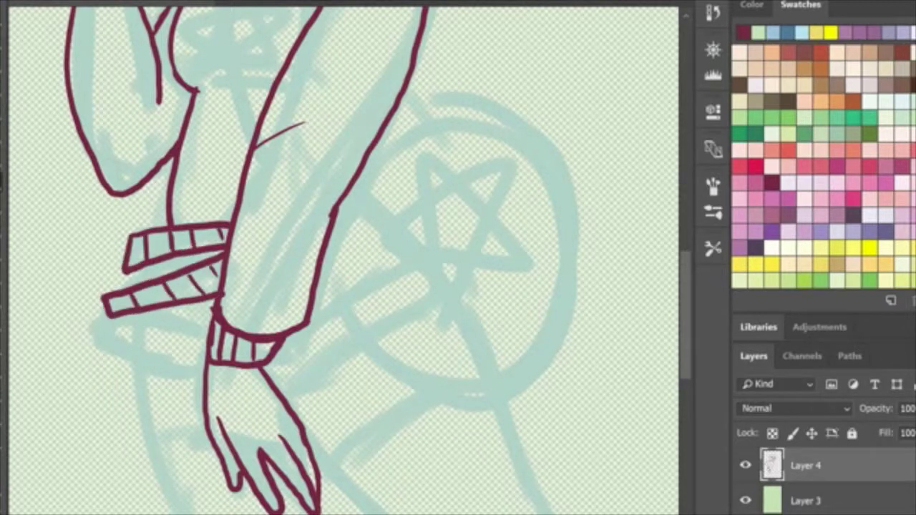
Ink the rounded garment fold beneath the waist bands and two short slanted lines on the hip behind the lowered wrist
{"action": "mouse_move", "coordinate": [138, 271]}
{"action": "left_mouse_down"}
{"action": "mouse_move", "coordinate": [132, 286]}
{"action": "mouse_move", "coordinate": [209, 331]}
{"action": "left_mouse_up"}
{"action": "key", "text": "ctrl+z"}
{"action": "mouse_move", "coordinate": [106, 317]}
{"action": "left_mouse_down"}
{"action": "mouse_move", "coordinate": [104, 336]}
{"action": "mouse_move", "coordinate": [206, 370]}
{"action": "left_mouse_up"}
{"action": "left_click_drag", "start_coordinate": [282, 392], "coordinate": [358, 344]}
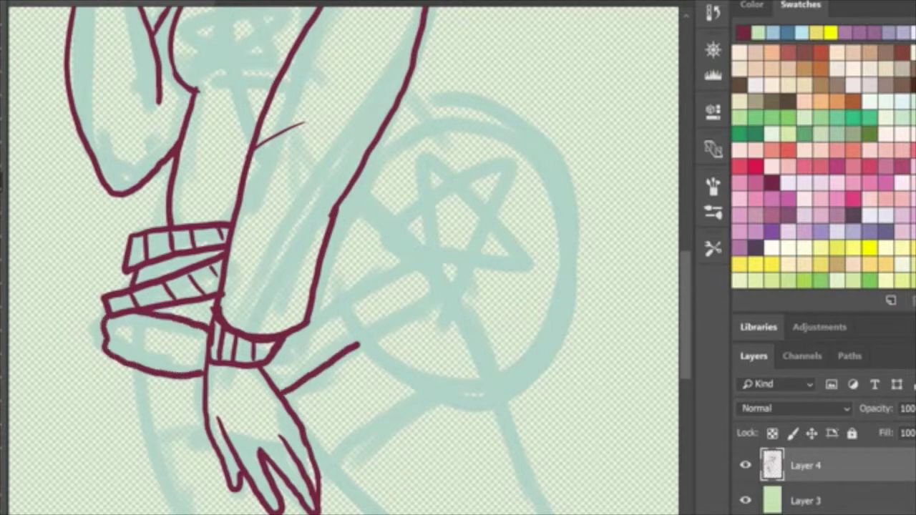
{"action": "left_click_drag", "start_coordinate": [309, 320], "coordinate": [336, 302]}
Ink the outer and inner contours of both legs down to the canvas's lower edge
{"action": "scroll", "coordinate": [343, 258], "scroll_direction": "down", "scroll_amount": 5}
{"action": "mouse_move", "coordinate": [307, 269]}
{"action": "left_mouse_down"}
{"action": "mouse_move", "coordinate": [355, 333]}
{"action": "mouse_move", "coordinate": [501, 462]}
{"action": "left_mouse_up"}
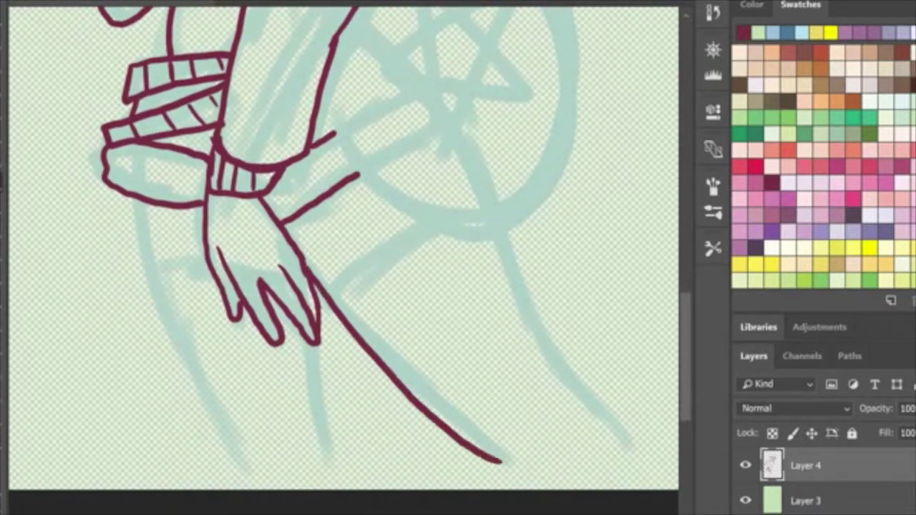
{"action": "mouse_move", "coordinate": [505, 229]}
{"action": "left_mouse_down"}
{"action": "mouse_move", "coordinate": [542, 349]}
{"action": "mouse_move", "coordinate": [648, 483]}
{"action": "left_mouse_up"}
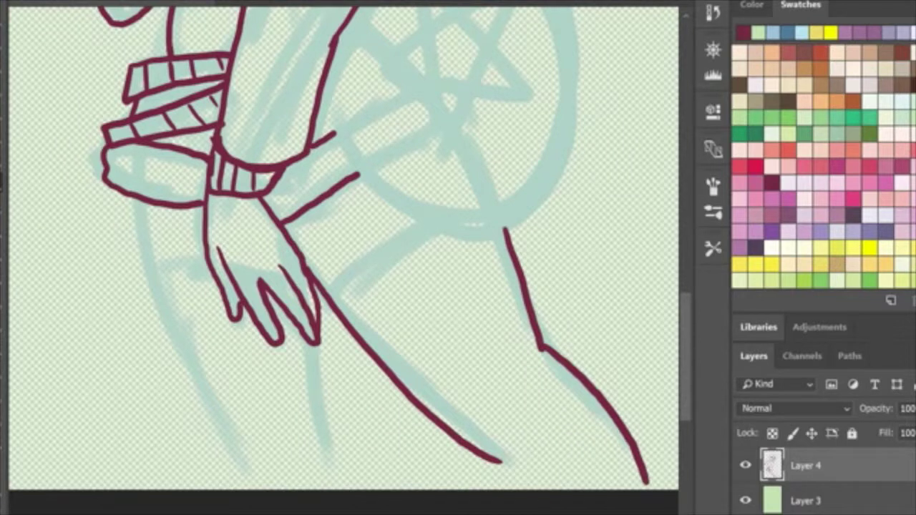
{"action": "left_click_drag", "start_coordinate": [488, 458], "coordinate": [517, 490]}
{"action": "left_click_drag", "start_coordinate": [643, 477], "coordinate": [648, 492]}
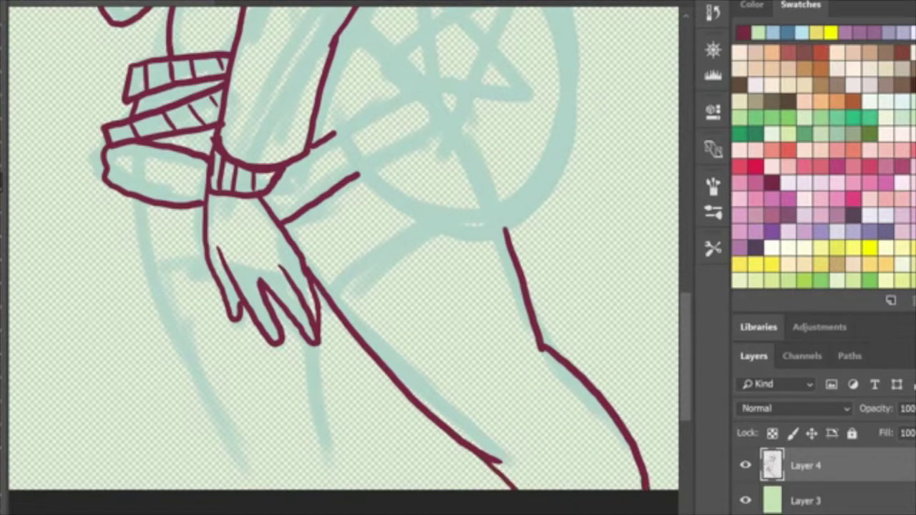
{"action": "mouse_move", "coordinate": [134, 199]}
{"action": "left_mouse_down"}
{"action": "mouse_move", "coordinate": [215, 448]}
{"action": "mouse_move", "coordinate": [240, 485]}
{"action": "left_mouse_up"}
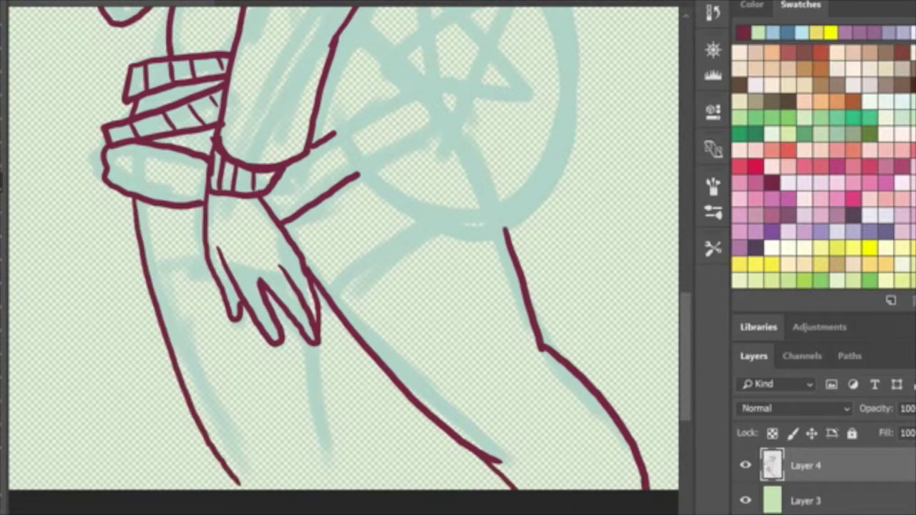
{"action": "mouse_move", "coordinate": [313, 346]}
{"action": "left_mouse_down"}
{"action": "mouse_move", "coordinate": [323, 444]}
{"action": "mouse_move", "coordinate": [353, 491]}
{"action": "left_mouse_up"}
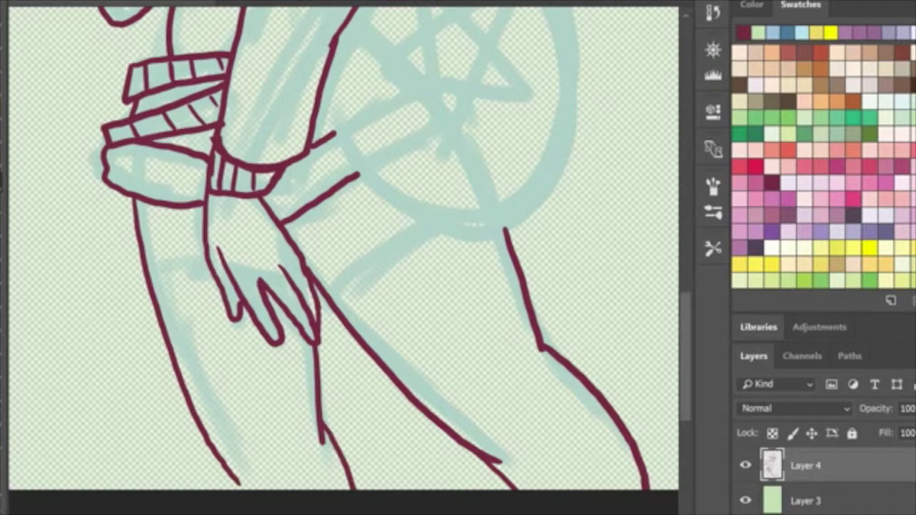
Ink the hem of the shorts across both thighs, on either side of the lowered hand
{"action": "key", "text": "ctrl+0"}
{"action": "mouse_move", "coordinate": [249, 422]}
{"action": "left_mouse_down"}
{"action": "mouse_move", "coordinate": [283, 429]}
{"action": "mouse_move", "coordinate": [377, 409]}
{"action": "left_mouse_up"}
{"action": "key", "text": "ctrl+z"}
{"action": "left_click_drag", "start_coordinate": [331, 438], "coordinate": [371, 408]}
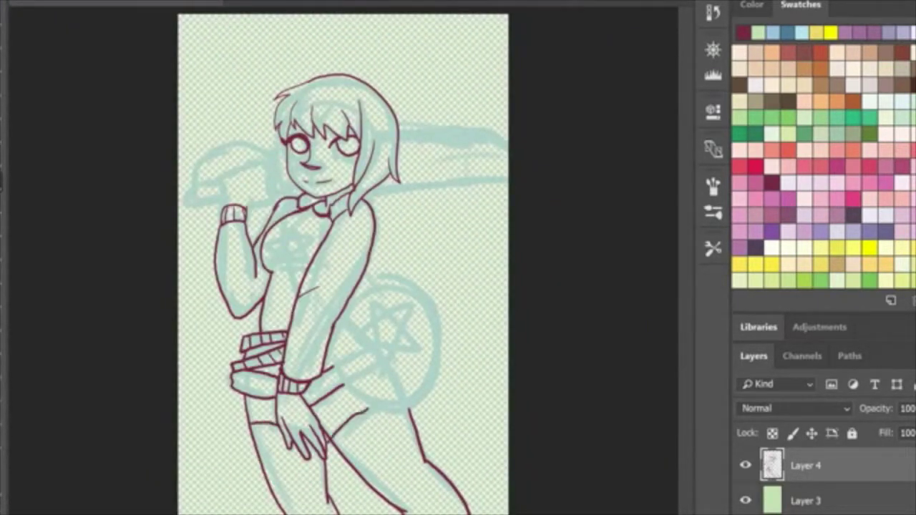
{"action": "key", "text": "ctrl+z"}
{"action": "left_click_drag", "start_coordinate": [332, 438], "coordinate": [373, 406]}
Ink the diagonal strap across the chest and the round bag behind the hip with its buttoned strap end
{"action": "left_click_drag", "start_coordinate": [288, 215], "coordinate": [297, 293]}
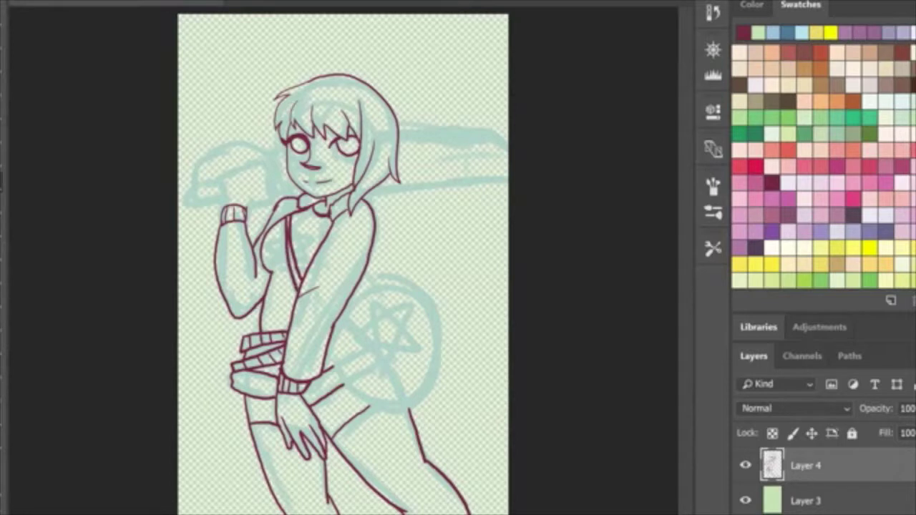
{"action": "left_click_drag", "start_coordinate": [334, 327], "coordinate": [359, 391]}
{"action": "mouse_move", "coordinate": [329, 345]}
{"action": "left_mouse_down"}
{"action": "mouse_move", "coordinate": [351, 382]}
{"action": "mouse_move", "coordinate": [341, 327]}
{"action": "mouse_move", "coordinate": [449, 332]}
{"action": "mouse_move", "coordinate": [357, 407]}
{"action": "left_mouse_up"}
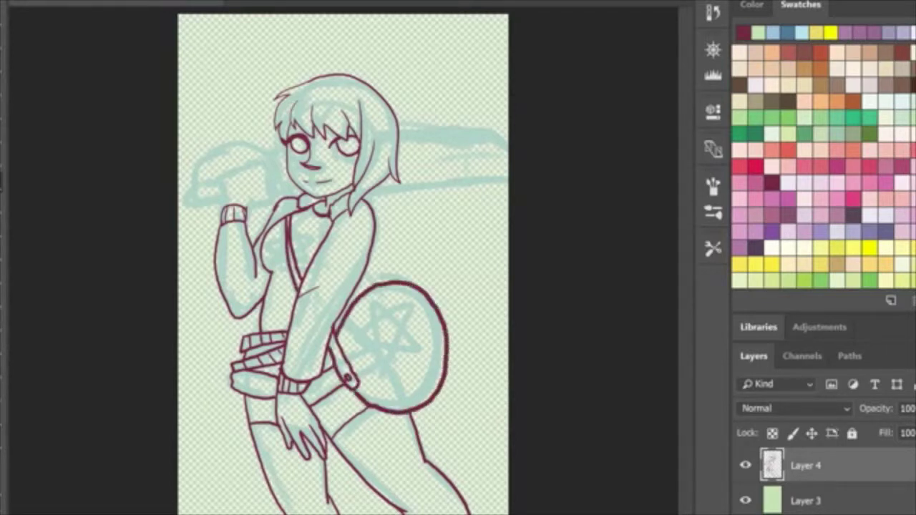
{"action": "key", "text": "ctrl+z"}
{"action": "mouse_move", "coordinate": [337, 338]}
{"action": "left_mouse_down"}
{"action": "mouse_move", "coordinate": [391, 287]}
{"action": "mouse_move", "coordinate": [431, 411]}
{"action": "mouse_move", "coordinate": [351, 393]}
{"action": "left_mouse_up"}
{"action": "key", "text": "ctrl+z"}
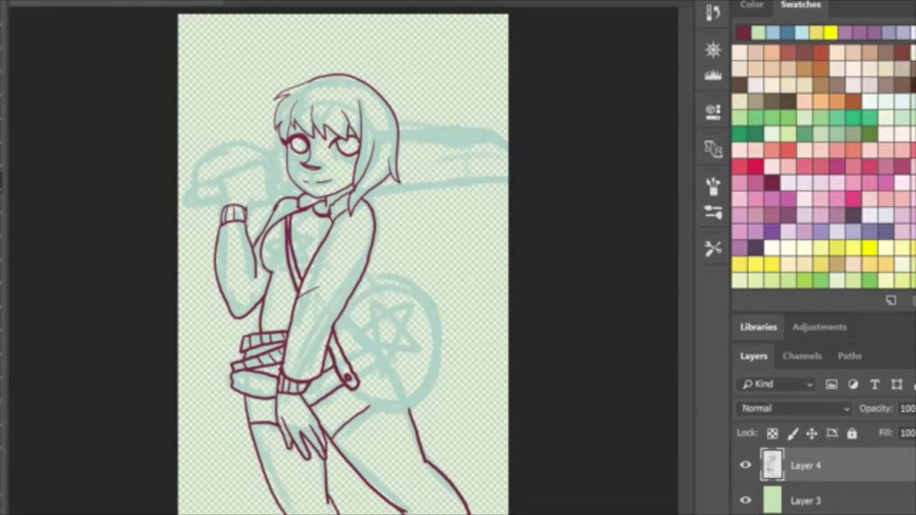
{"action": "mouse_move", "coordinate": [334, 331]}
{"action": "left_mouse_down"}
{"action": "mouse_move", "coordinate": [371, 292]}
{"action": "mouse_move", "coordinate": [450, 372]}
{"action": "mouse_move", "coordinate": [362, 406]}
{"action": "mouse_move", "coordinate": [354, 392]}
{"action": "left_mouse_up"}
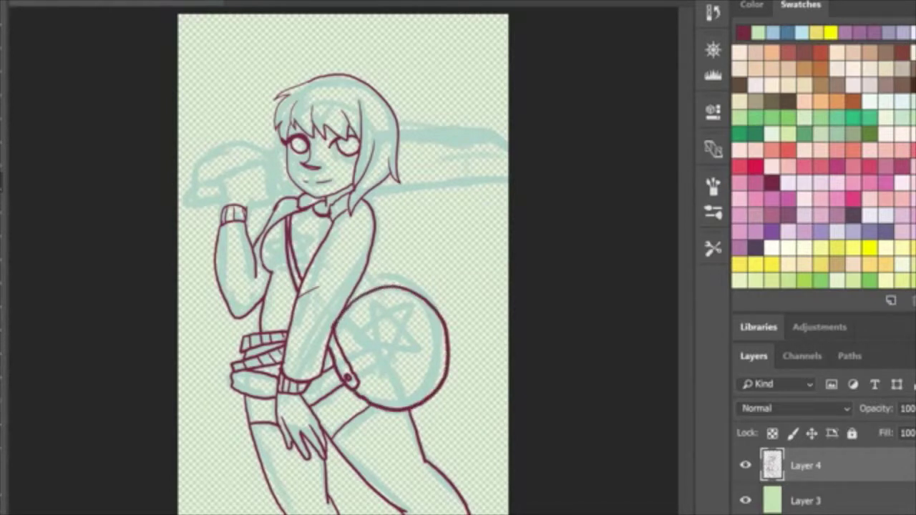
Detail the round bag with upper straps, an inner rim and a five-pointed star, and ink the jacket edge below the collar
{"action": "left_click_drag", "start_coordinate": [369, 250], "coordinate": [448, 324]}
{"action": "mouse_move", "coordinate": [342, 347]}
{"action": "left_mouse_down"}
{"action": "mouse_move", "coordinate": [345, 318]}
{"action": "mouse_move", "coordinate": [409, 297]}
{"action": "mouse_move", "coordinate": [447, 354]}
{"action": "mouse_move", "coordinate": [393, 409]}
{"action": "mouse_move", "coordinate": [340, 342]}
{"action": "mouse_move", "coordinate": [352, 304]}
{"action": "mouse_move", "coordinate": [399, 294]}
{"action": "mouse_move", "coordinate": [441, 331]}
{"action": "mouse_move", "coordinate": [433, 387]}
{"action": "mouse_move", "coordinate": [359, 399]}
{"action": "left_mouse_up"}
{"action": "key", "text": "ctrl+z"}
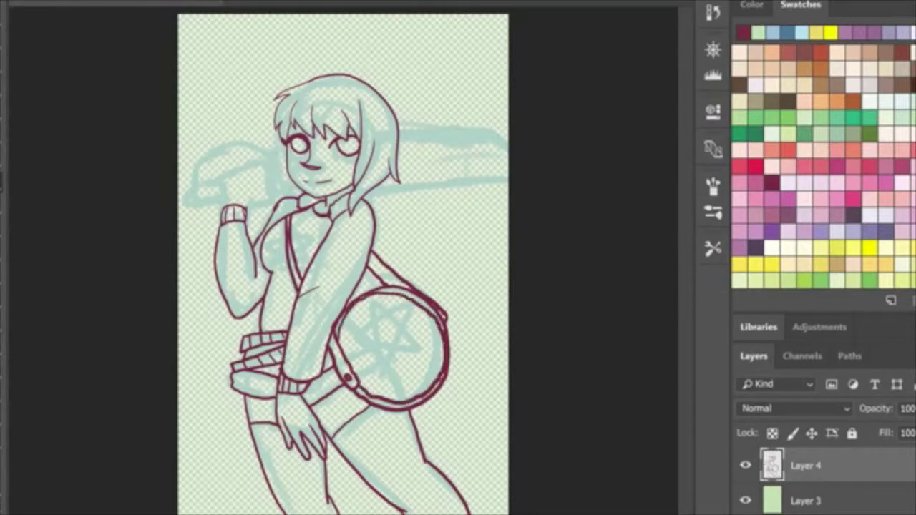
{"action": "mouse_move", "coordinate": [378, 348]}
{"action": "left_mouse_down"}
{"action": "mouse_move", "coordinate": [398, 331]}
{"action": "mouse_move", "coordinate": [432, 365]}
{"action": "mouse_move", "coordinate": [394, 386]}
{"action": "mouse_move", "coordinate": [373, 366]}
{"action": "mouse_move", "coordinate": [378, 348]}
{"action": "left_mouse_up"}
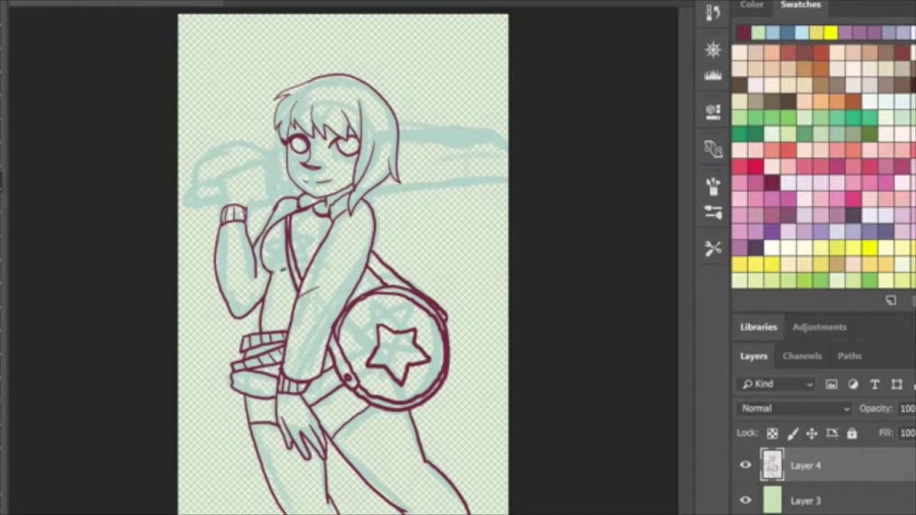
{"action": "left_click_drag", "start_coordinate": [334, 214], "coordinate": [320, 247]}
{"action": "left_click_drag", "start_coordinate": [367, 269], "coordinate": [373, 288]}
Replace the raised sleeve's inner elbow line with the jacket's open front edge, and add an oval patch on the lowered sleeve
{"action": "left_click_drag", "start_coordinate": [265, 264], "coordinate": [255, 318]}
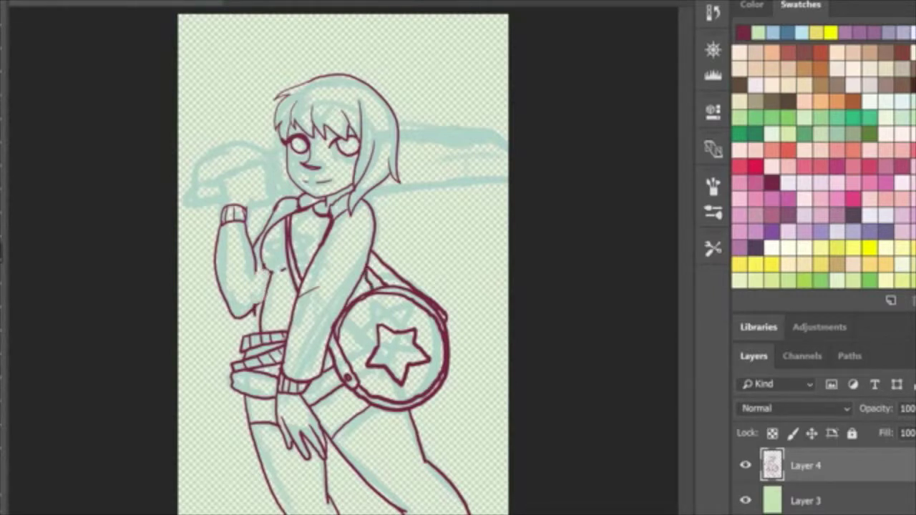
{"action": "key", "text": "ctrl+z"}
{"action": "mouse_move", "coordinate": [266, 262]}
{"action": "left_mouse_down"}
{"action": "mouse_move", "coordinate": [257, 267]}
{"action": "mouse_move", "coordinate": [272, 274]}
{"action": "mouse_move", "coordinate": [247, 323]}
{"action": "left_mouse_up"}
{"action": "key", "text": "b"}
{"action": "mouse_move", "coordinate": [248, 322]}
{"action": "left_mouse_down"}
{"action": "mouse_move", "coordinate": [261, 328]}
{"action": "mouse_move", "coordinate": [249, 310]}
{"action": "mouse_move", "coordinate": [265, 256]}
{"action": "left_mouse_up"}
{"action": "key", "text": "ctrl+z"}
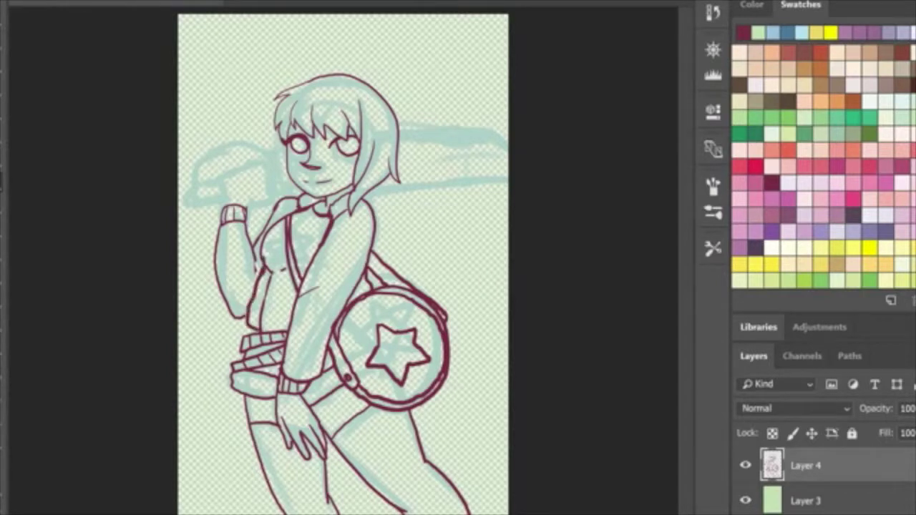
{"action": "key", "text": "ctrl+z"}
{"action": "key", "text": "ctrl+z"}
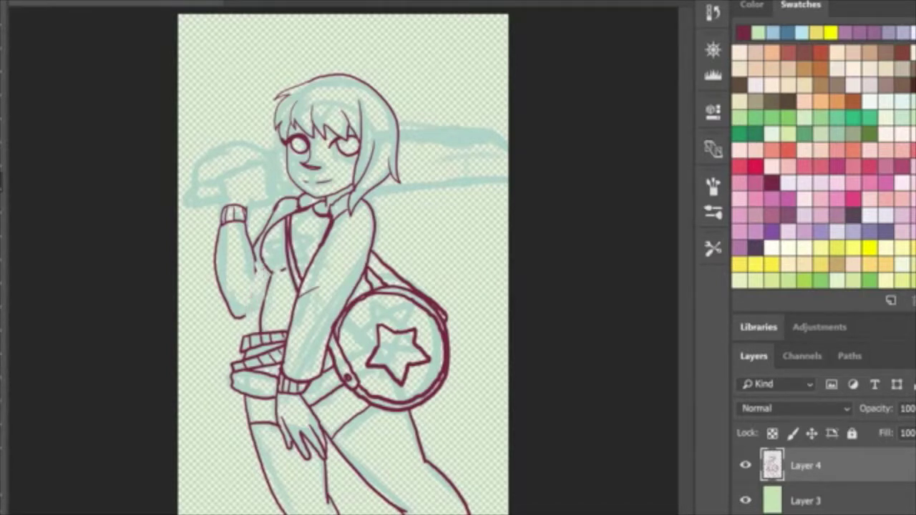
{"action": "mouse_move", "coordinate": [266, 260]}
{"action": "left_mouse_down"}
{"action": "mouse_move", "coordinate": [247, 322]}
{"action": "mouse_move", "coordinate": [257, 327]}
{"action": "left_mouse_up"}
{"action": "left_click_drag", "start_coordinate": [256, 258], "coordinate": [256, 272]}
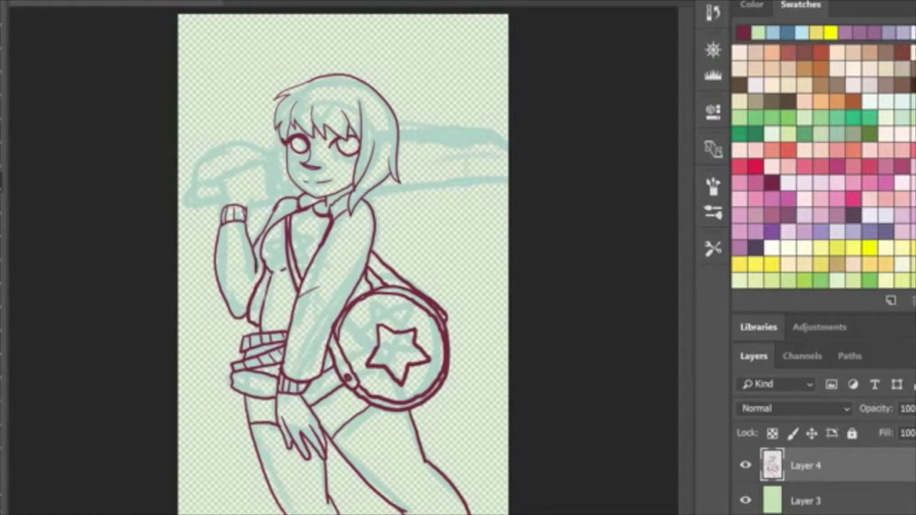
{"action": "mouse_move", "coordinate": [358, 231]}
{"action": "left_mouse_down"}
{"action": "mouse_move", "coordinate": [351, 274]}
{"action": "mouse_move", "coordinate": [357, 233]}
{"action": "left_mouse_up"}
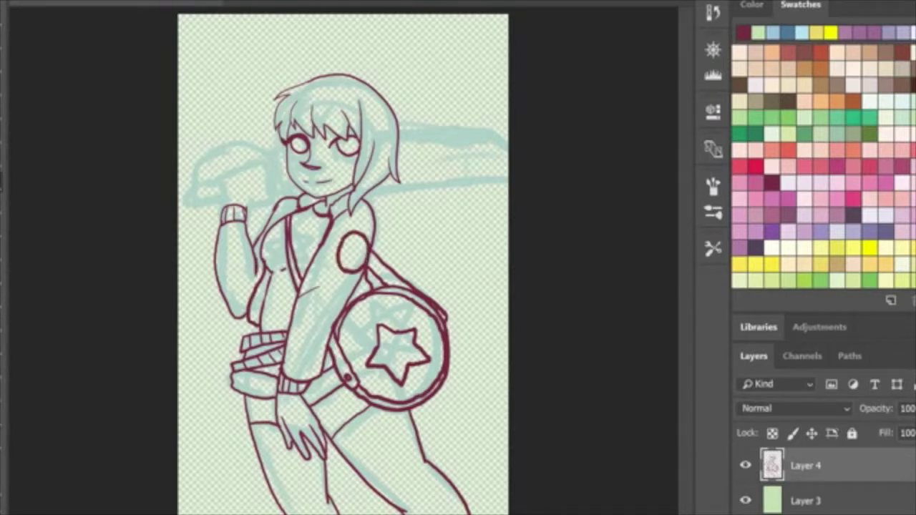
Ink the sword's curved handguard, wrapped grip and round pommel with the raised hand's fingers closed around it
{"action": "mouse_move", "coordinate": [243, 206]}
{"action": "left_mouse_down"}
{"action": "mouse_move", "coordinate": [266, 198]}
{"action": "mouse_move", "coordinate": [262, 185]}
{"action": "mouse_move", "coordinate": [233, 177]}
{"action": "mouse_move", "coordinate": [241, 206]}
{"action": "mouse_move", "coordinate": [258, 161]}
{"action": "mouse_move", "coordinate": [224, 179]}
{"action": "mouse_move", "coordinate": [239, 198]}
{"action": "mouse_move", "coordinate": [188, 208]}
{"action": "mouse_move", "coordinate": [199, 187]}
{"action": "mouse_move", "coordinate": [195, 207]}
{"action": "mouse_move", "coordinate": [202, 192]}
{"action": "mouse_move", "coordinate": [230, 199]}
{"action": "mouse_move", "coordinate": [219, 206]}
{"action": "mouse_move", "coordinate": [200, 185]}
{"action": "mouse_move", "coordinate": [264, 176]}
{"action": "mouse_move", "coordinate": [261, 159]}
{"action": "mouse_move", "coordinate": [207, 151]}
{"action": "mouse_move", "coordinate": [203, 185]}
{"action": "left_mouse_up"}
{"action": "key", "text": "ctrl+z"}
{"action": "key", "text": "ctrl+z"}
{"action": "mouse_move", "coordinate": [273, 209]}
{"action": "left_mouse_down"}
{"action": "mouse_move", "coordinate": [276, 147]}
{"action": "mouse_move", "coordinate": [195, 174]}
{"action": "mouse_move", "coordinate": [202, 208]}
{"action": "mouse_move", "coordinate": [203, 189]}
{"action": "mouse_move", "coordinate": [279, 189]}
{"action": "left_mouse_up"}
{"action": "mouse_move", "coordinate": [204, 185]}
{"action": "left_mouse_down"}
{"action": "mouse_move", "coordinate": [169, 174]}
{"action": "mouse_move", "coordinate": [128, 207]}
{"action": "mouse_move", "coordinate": [215, 252]}
{"action": "left_mouse_up"}
{"action": "mouse_move", "coordinate": [128, 214]}
{"action": "left_mouse_down"}
{"action": "mouse_move", "coordinate": [130, 242]}
{"action": "mouse_move", "coordinate": [222, 261]}
{"action": "left_mouse_up"}
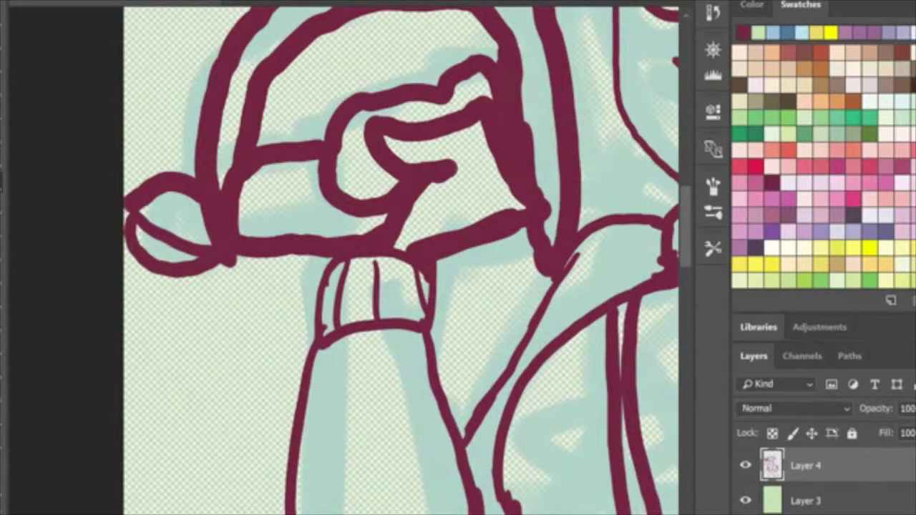
{"action": "left_click_drag", "start_coordinate": [194, 194], "coordinate": [109, 193]}
{"action": "mouse_move", "coordinate": [209, 185]}
{"action": "left_mouse_down"}
{"action": "mouse_move", "coordinate": [208, 202]}
{"action": "mouse_move", "coordinate": [231, 202]}
{"action": "left_mouse_up"}
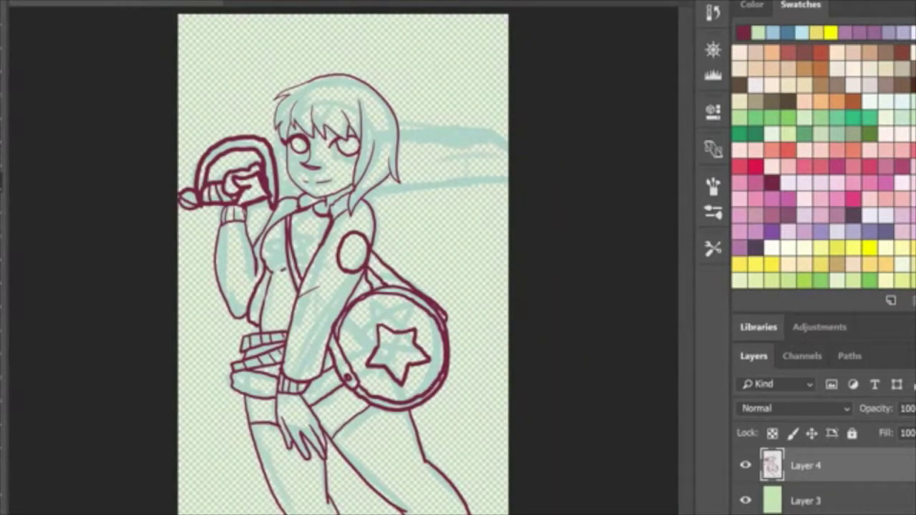
Ink the broad sword blade passing behind the head, with an angled tip and a lengthwise edge line
{"action": "left_click_drag", "start_coordinate": [274, 159], "coordinate": [286, 154]}
{"action": "mouse_move", "coordinate": [398, 146]}
{"action": "left_mouse_down"}
{"action": "mouse_move", "coordinate": [490, 138]}
{"action": "mouse_move", "coordinate": [509, 183]}
{"action": "left_mouse_up"}
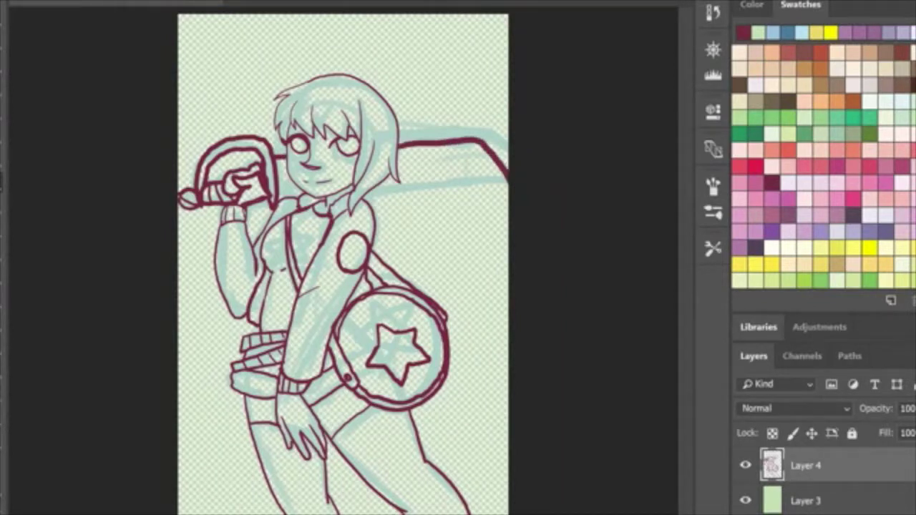
{"action": "key", "text": "ctrl+z"}
{"action": "mouse_move", "coordinate": [398, 145]}
{"action": "left_mouse_down"}
{"action": "mouse_move", "coordinate": [446, 143]}
{"action": "mouse_move", "coordinate": [507, 183]}
{"action": "mouse_move", "coordinate": [442, 206]}
{"action": "mouse_move", "coordinate": [368, 204]}
{"action": "left_mouse_up"}
{"action": "left_click_drag", "start_coordinate": [277, 199], "coordinate": [290, 197]}
{"action": "left_click_drag", "start_coordinate": [277, 177], "coordinate": [290, 179]}
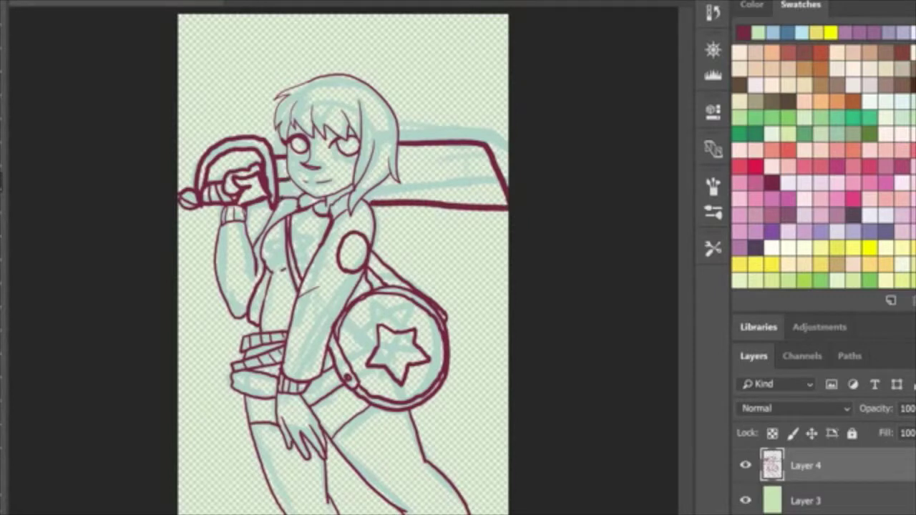
{"action": "left_click_drag", "start_coordinate": [398, 172], "coordinate": [502, 179]}
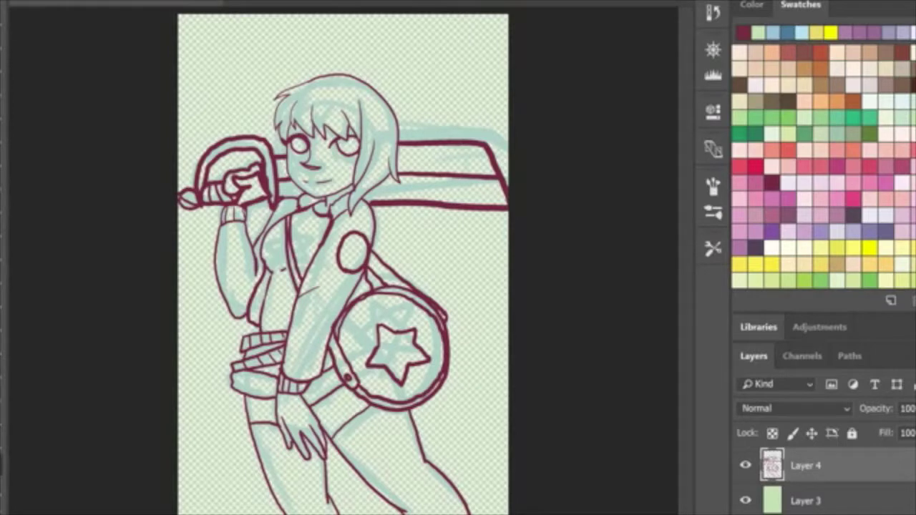
Ink a five-pointed star across the chest, and a curved shirt hem with a small circle beneath it at the waist
{"action": "scroll", "coordinate": [305, 246], "scroll_direction": "up", "scroll_amount": 4}
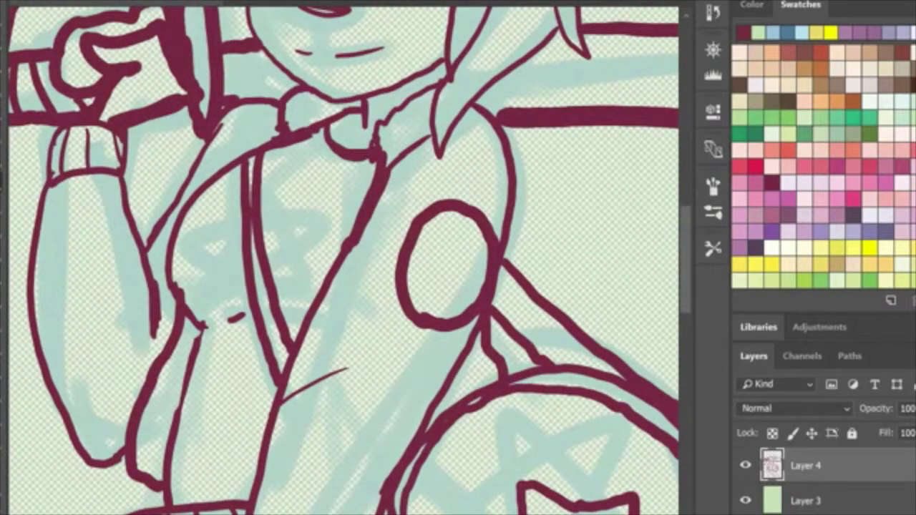
{"action": "mouse_move", "coordinate": [263, 204]}
{"action": "left_mouse_down"}
{"action": "mouse_move", "coordinate": [275, 183]}
{"action": "mouse_move", "coordinate": [313, 214]}
{"action": "mouse_move", "coordinate": [290, 300]}
{"action": "mouse_move", "coordinate": [196, 232]}
{"action": "mouse_move", "coordinate": [212, 296]}
{"action": "mouse_move", "coordinate": [258, 282]}
{"action": "left_mouse_up"}
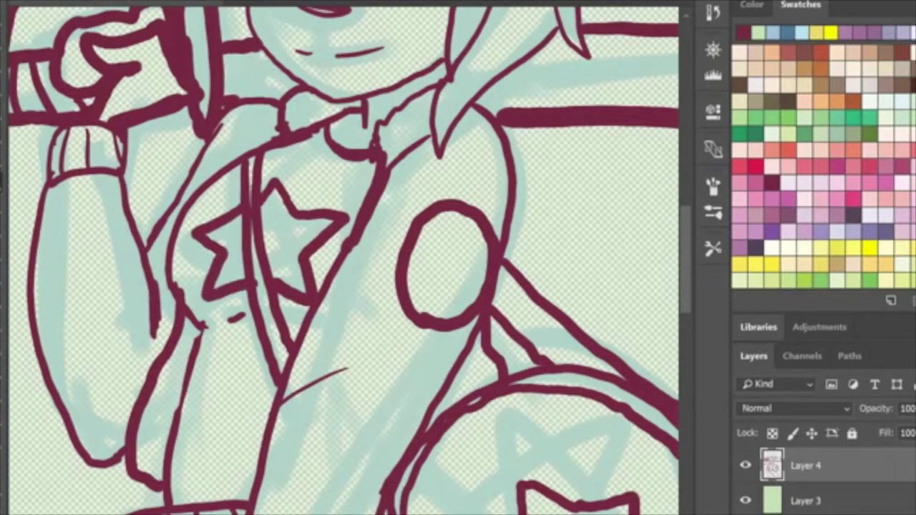
{"action": "mouse_move", "coordinate": [176, 394]}
{"action": "left_mouse_down"}
{"action": "mouse_move", "coordinate": [281, 408]}
{"action": "mouse_move", "coordinate": [192, 351]}
{"action": "mouse_move", "coordinate": [196, 325]}
{"action": "mouse_move", "coordinate": [174, 414]}
{"action": "left_mouse_up"}
{"action": "key", "text": "ctrl+z"}
{"action": "key", "text": "ctrl+z"}
{"action": "mouse_move", "coordinate": [179, 410]}
{"action": "left_mouse_down"}
{"action": "mouse_move", "coordinate": [199, 421]}
{"action": "mouse_move", "coordinate": [270, 408]}
{"action": "left_mouse_up"}
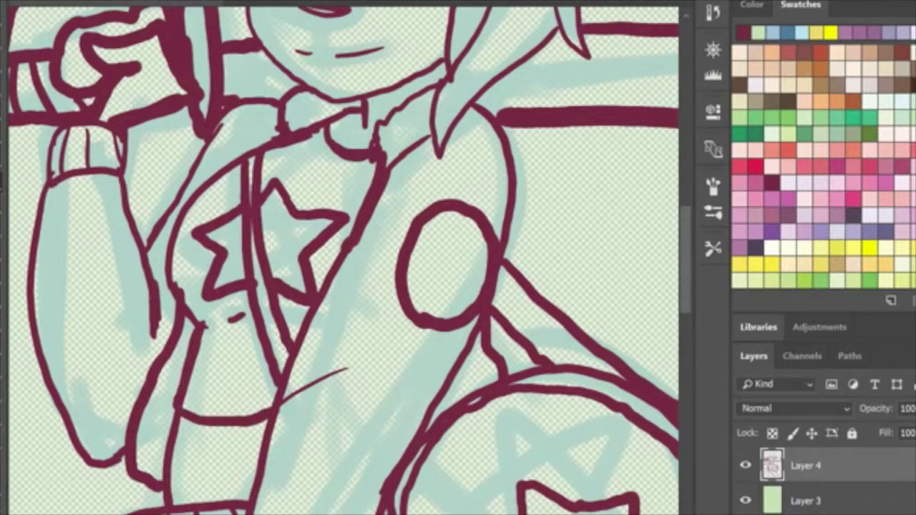
{"action": "mouse_move", "coordinate": [215, 481]}
{"action": "left_mouse_down"}
{"action": "mouse_move", "coordinate": [223, 430]}
{"action": "mouse_move", "coordinate": [227, 484]}
{"action": "left_mouse_up"}
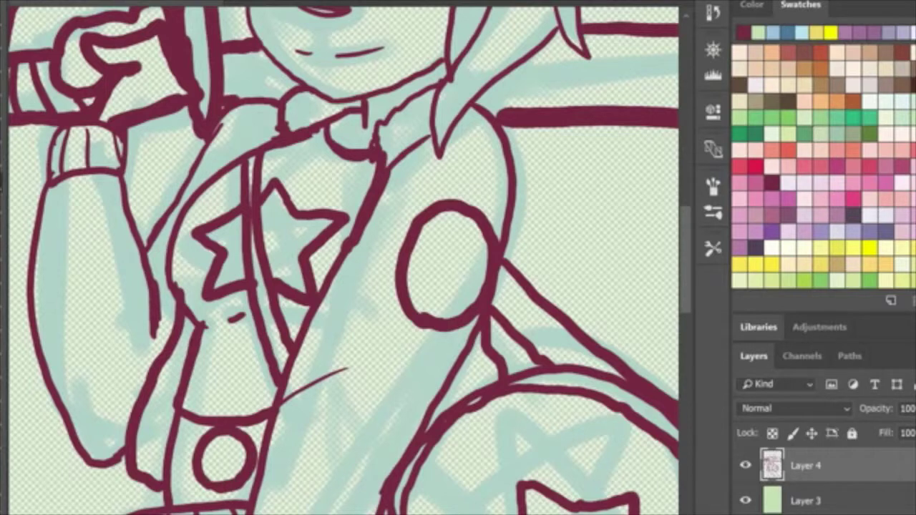
{"action": "key", "text": "ctrl+0"}
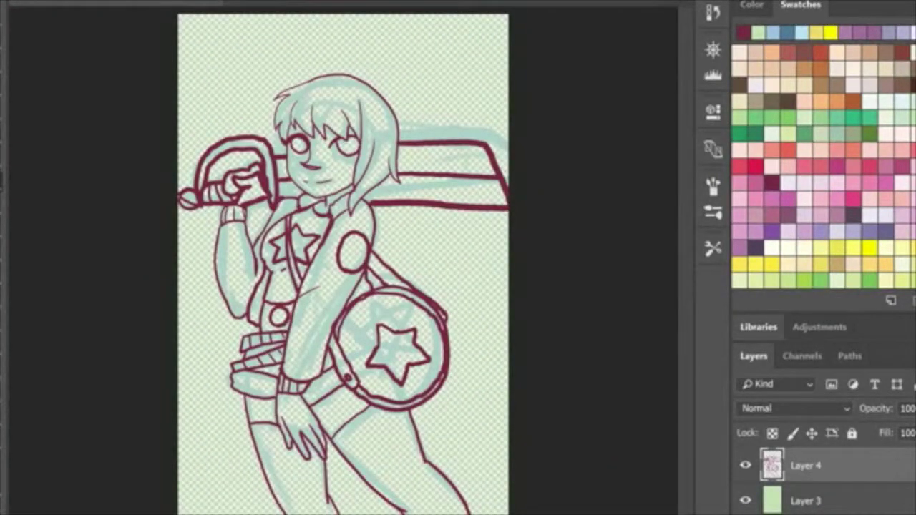
Fill the shirt area around the star, on the outer side of the chest strap, with crimson
{"action": "left_click_drag", "start_coordinate": [283, 144], "coordinate": [288, 176]}
{"action": "key", "text": "ctrl+z"}
{"action": "left_click", "coordinate": [756, 167]}
{"action": "key", "text": "g"}
{"action": "left_click", "coordinate": [279, 281]}
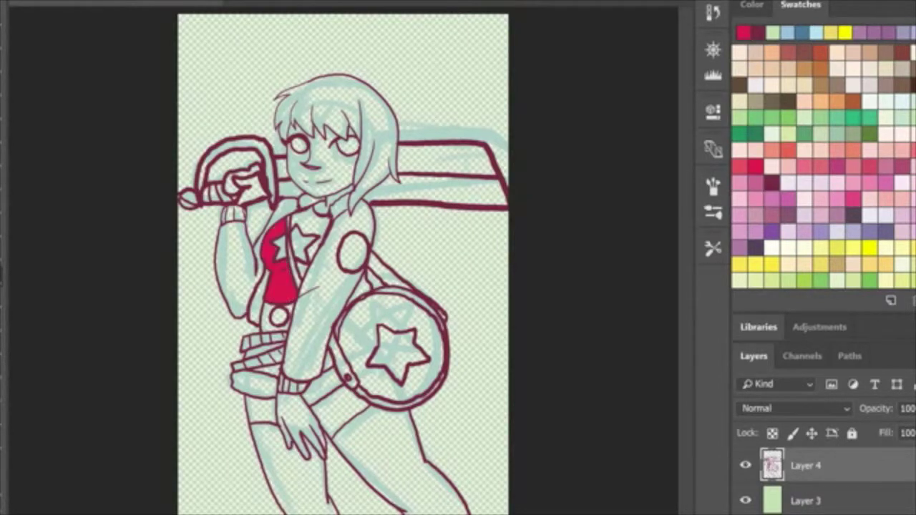
Fill the rest of the shirt around the star with crimson and the shorts with light blue
{"action": "left_click", "coordinate": [312, 219]}
{"action": "left_click", "coordinate": [302, 268]}
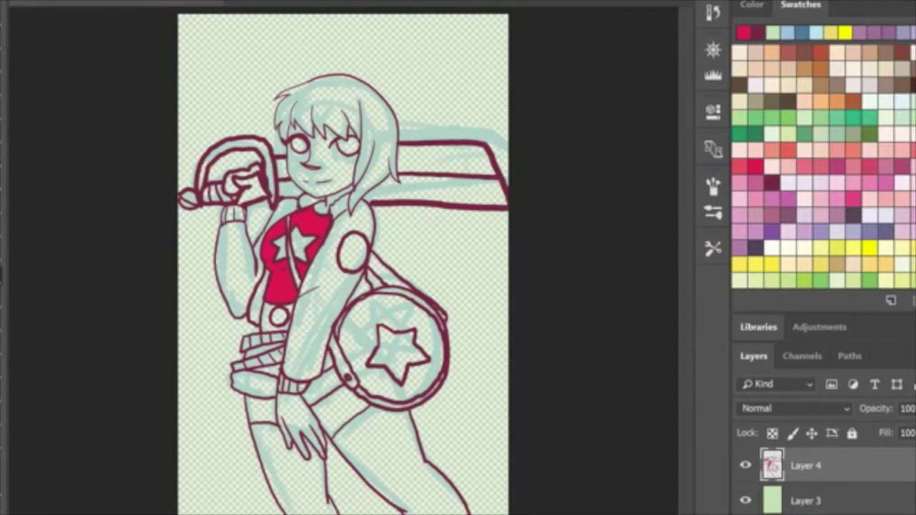
{"action": "left_click", "coordinate": [787, 33]}
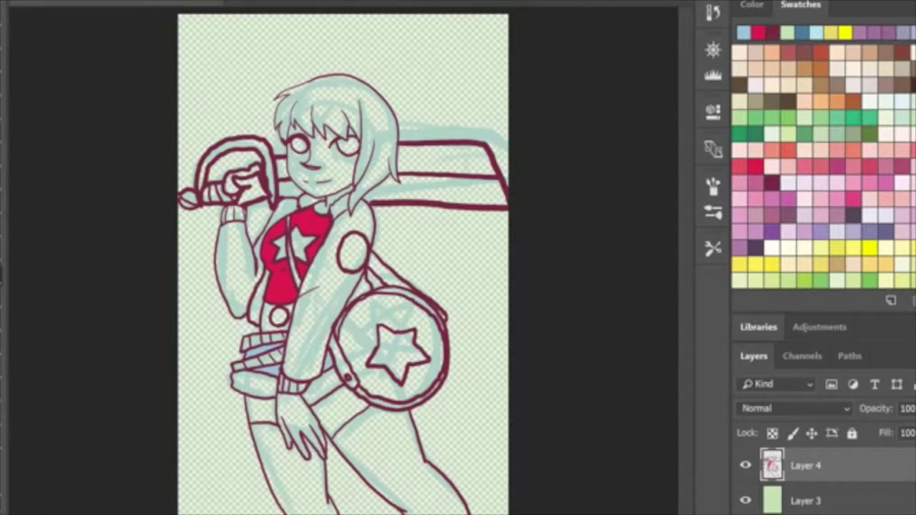
Fill the rolled cuffs of the shorts on both legs with very pale blue
{"action": "scroll", "coordinate": [823, 167], "scroll_direction": "up", "scroll_amount": 3}
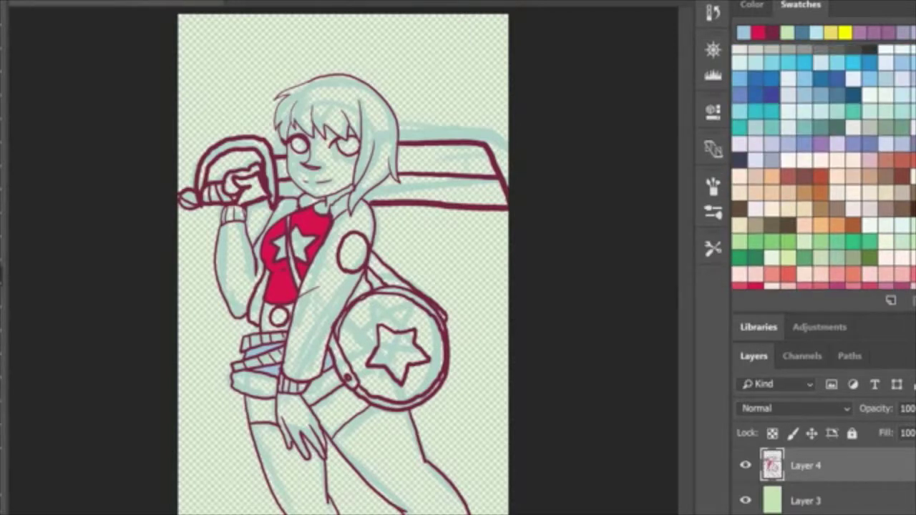
{"action": "left_click", "coordinate": [820, 78]}
{"action": "left_click", "coordinate": [255, 386]}
{"action": "left_click", "coordinate": [324, 385]}
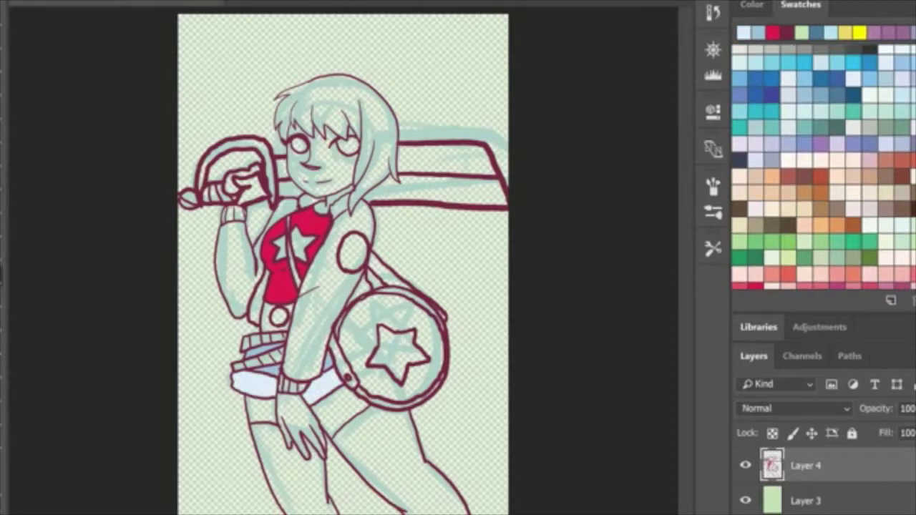
Fill the bare thighs, midriff, neck, face and both hands with a pale peach skin tone
{"action": "scroll", "coordinate": [824, 167], "scroll_direction": "down", "scroll_amount": 3}
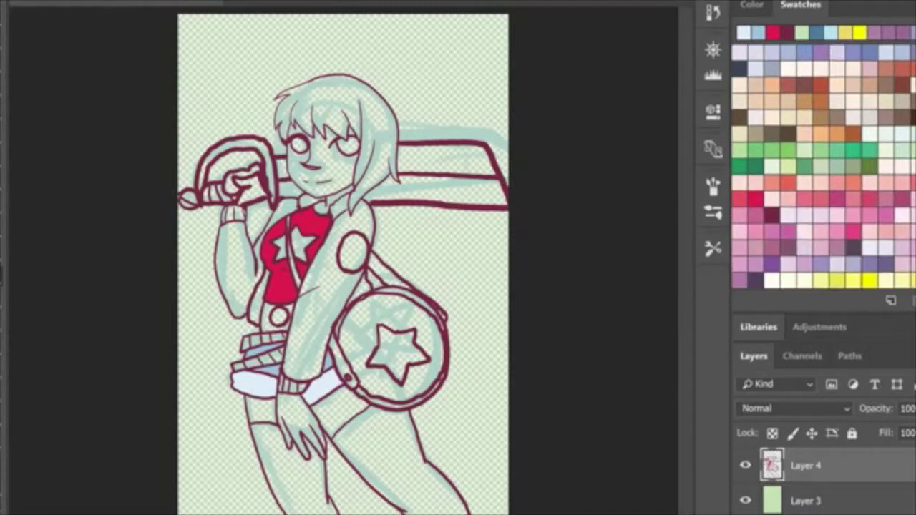
{"action": "left_click", "coordinate": [788, 215]}
{"action": "left_click", "coordinate": [263, 410]}
{"action": "left_click", "coordinate": [344, 411]}
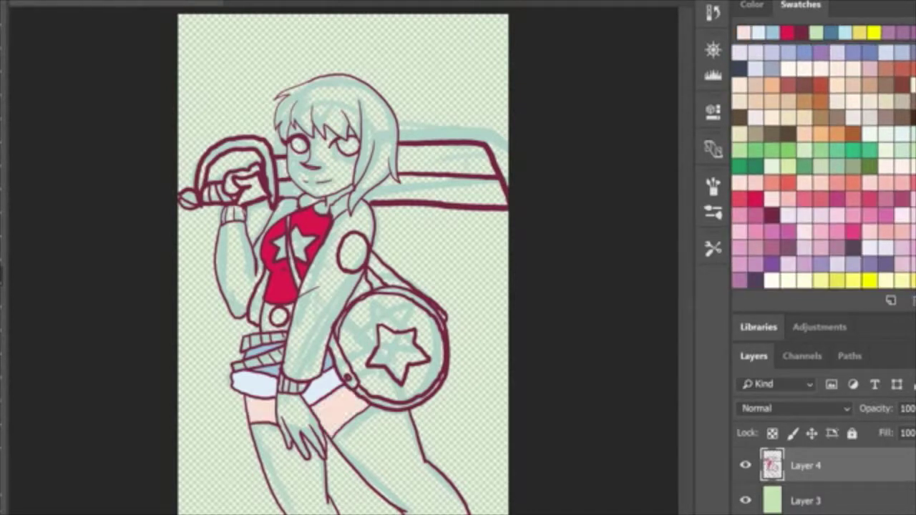
{"action": "left_click", "coordinate": [267, 319]}
{"action": "left_click", "coordinate": [324, 206]}
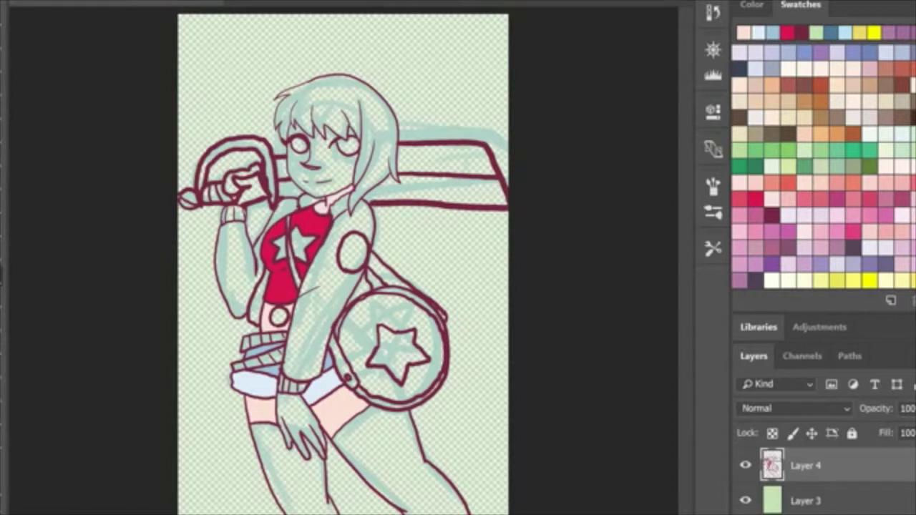
{"action": "left_click", "coordinate": [331, 166]}
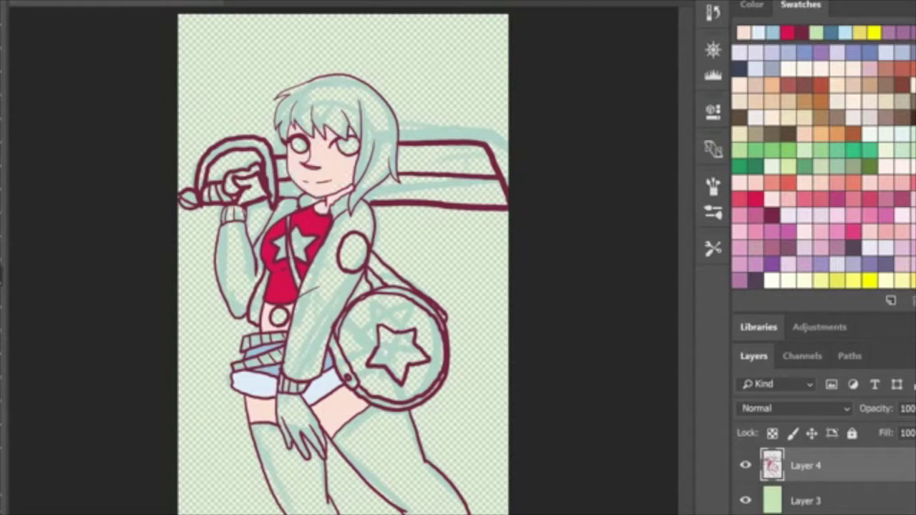
{"action": "left_click", "coordinate": [232, 180]}
{"action": "left_click", "coordinate": [298, 418]}
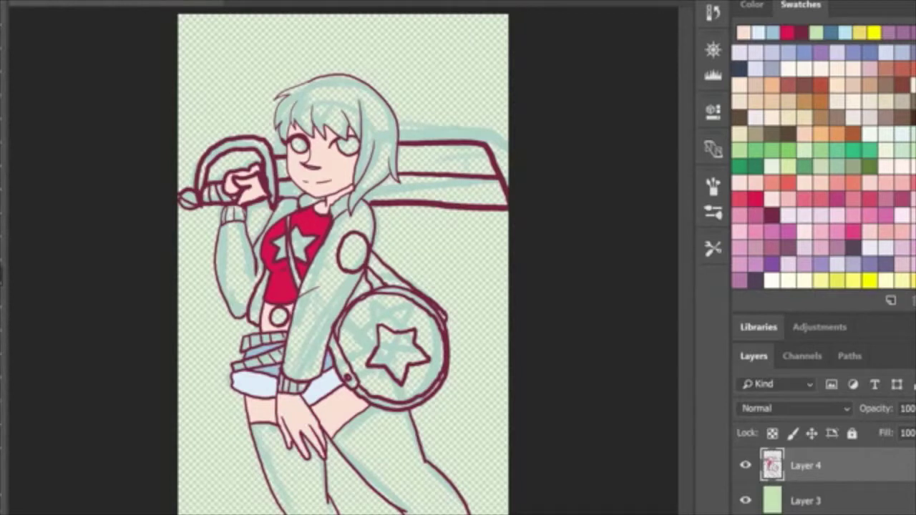
Close the gap in the leg outline and fill both thigh-high stockings with muted slate purple
{"action": "scroll", "coordinate": [823, 167], "scroll_direction": "up", "scroll_amount": 4}
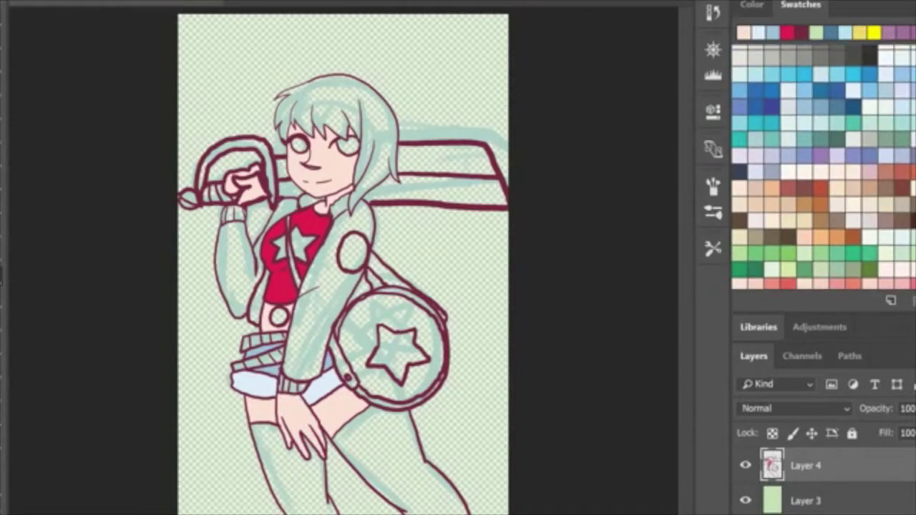
{"action": "scroll", "coordinate": [823, 167], "scroll_direction": "down", "scroll_amount": 6}
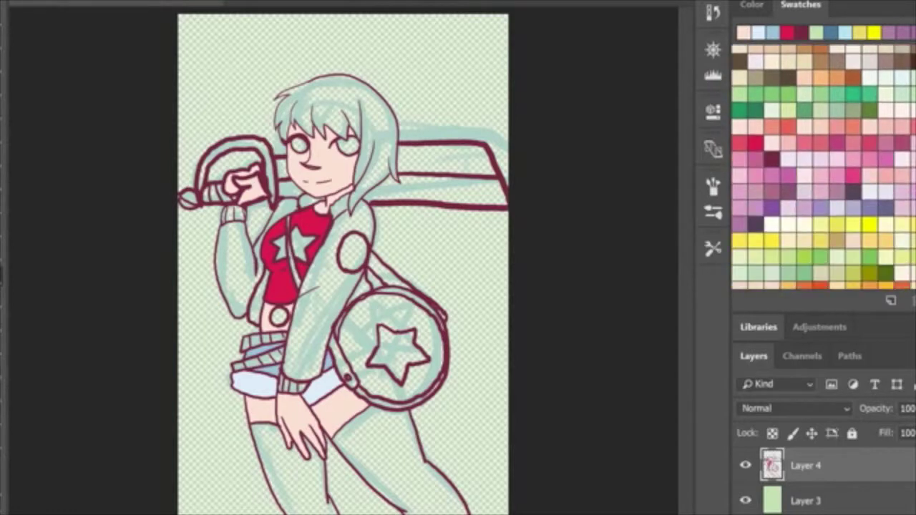
{"action": "left_click", "coordinate": [288, 469]}
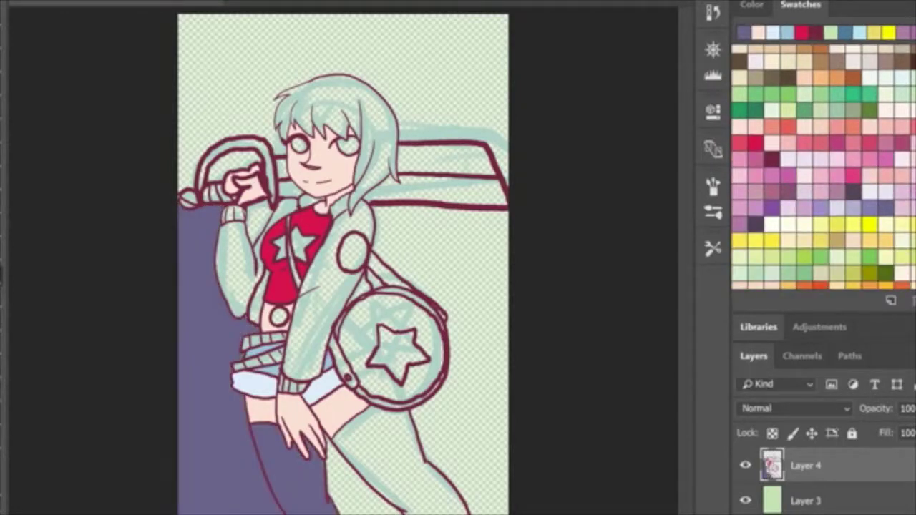
{"action": "key", "text": "ctrl+z"}
{"action": "key", "text": "b"}
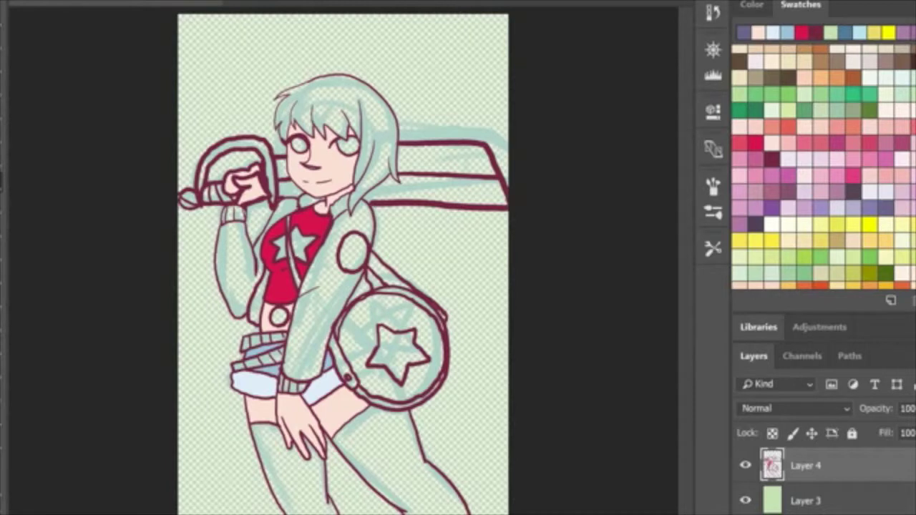
{"action": "key", "text": "g"}
{"action": "left_click", "coordinate": [290, 469]}
{"action": "left_click", "coordinate": [394, 456]}
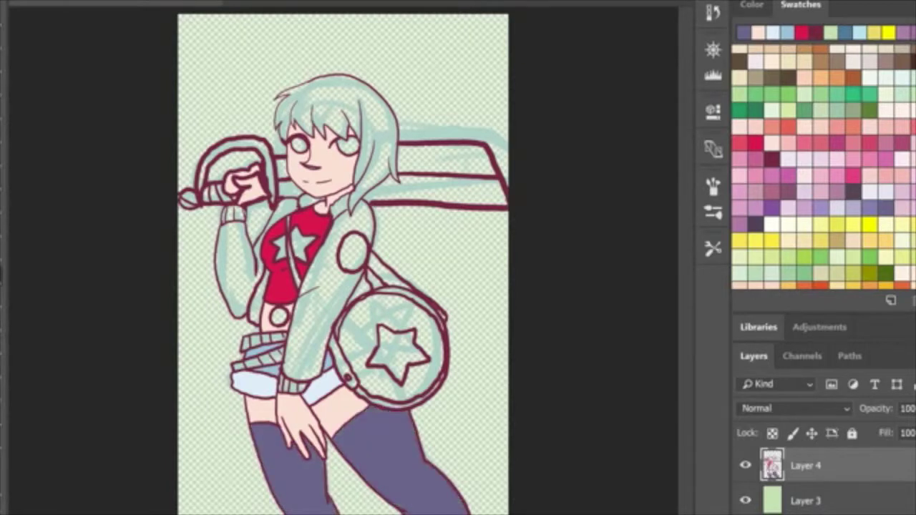
Fill the character's hair with teal green
{"action": "scroll", "coordinate": [823, 167], "scroll_direction": "up", "scroll_amount": 6}
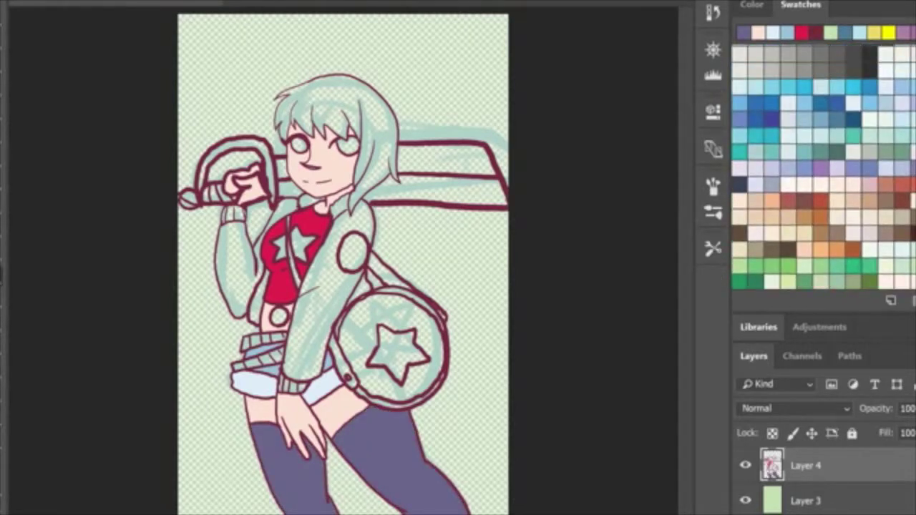
{"action": "left_click", "coordinate": [853, 135]}
{"action": "left_click", "coordinate": [337, 104]}
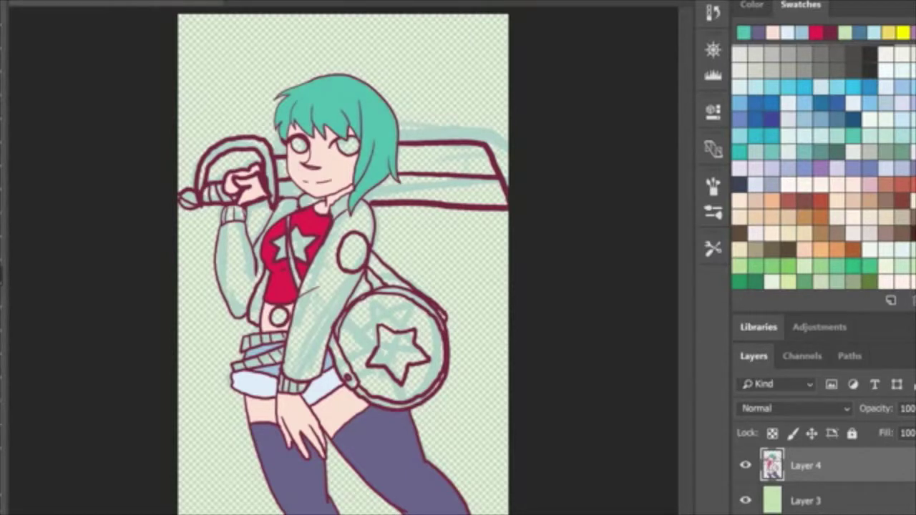
Fill both jacket sleeves and the visible parts of the jacket body with rust orange
{"action": "scroll", "coordinate": [823, 167], "scroll_direction": "down", "scroll_amount": 8}
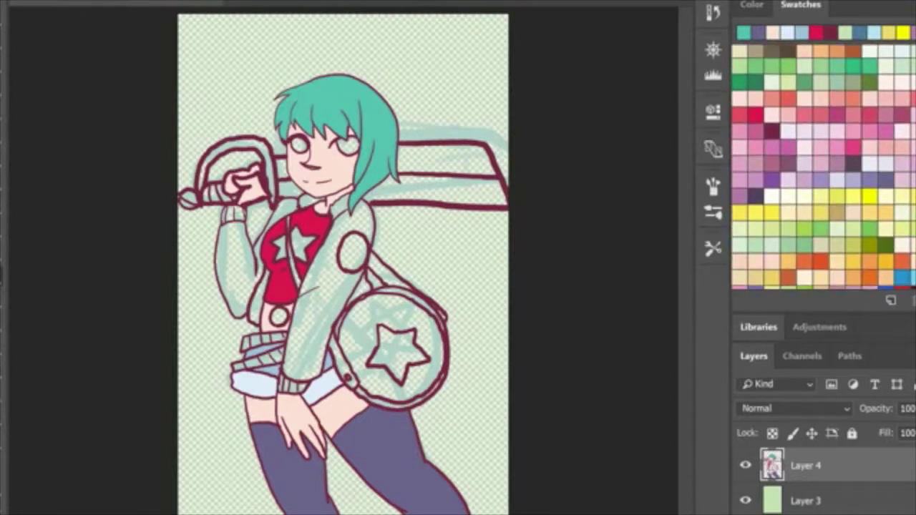
{"action": "scroll", "coordinate": [824, 166], "scroll_direction": "up", "scroll_amount": 6}
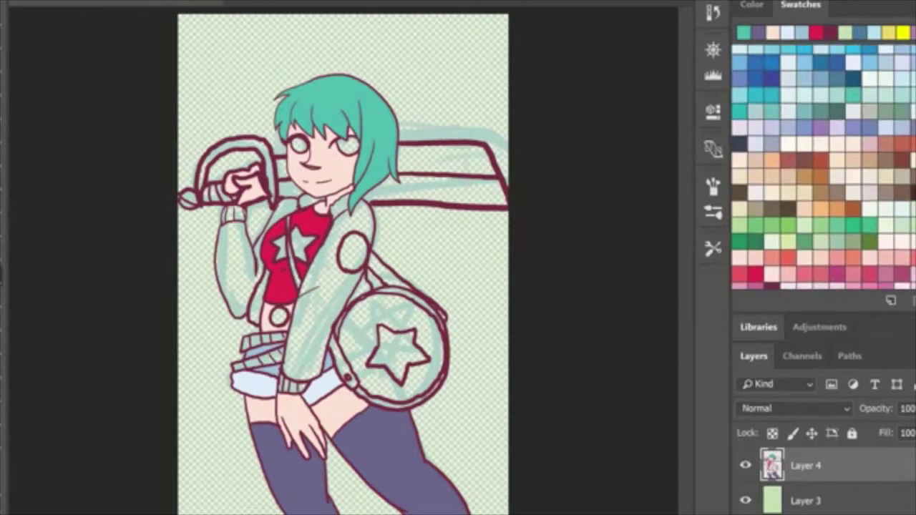
{"action": "left_click", "coordinate": [888, 144]}
{"action": "left_click", "coordinate": [319, 308]}
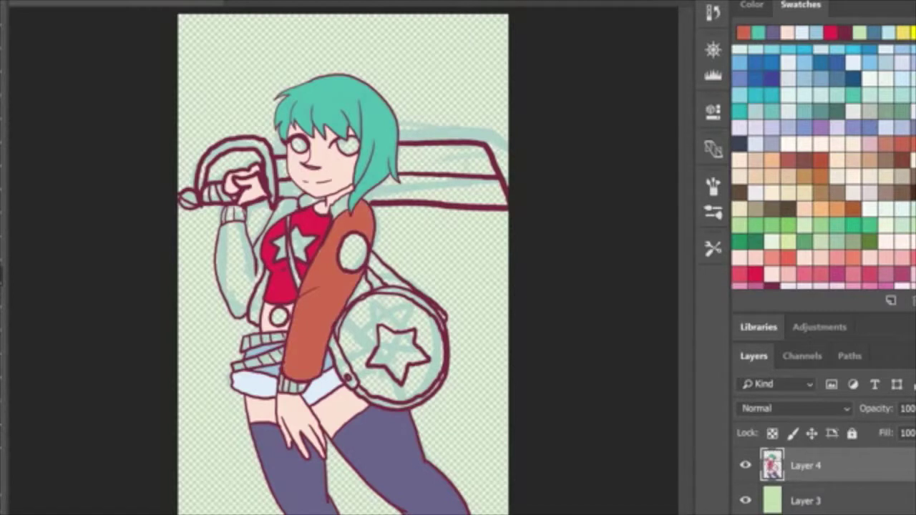
{"action": "left_click", "coordinate": [237, 265]}
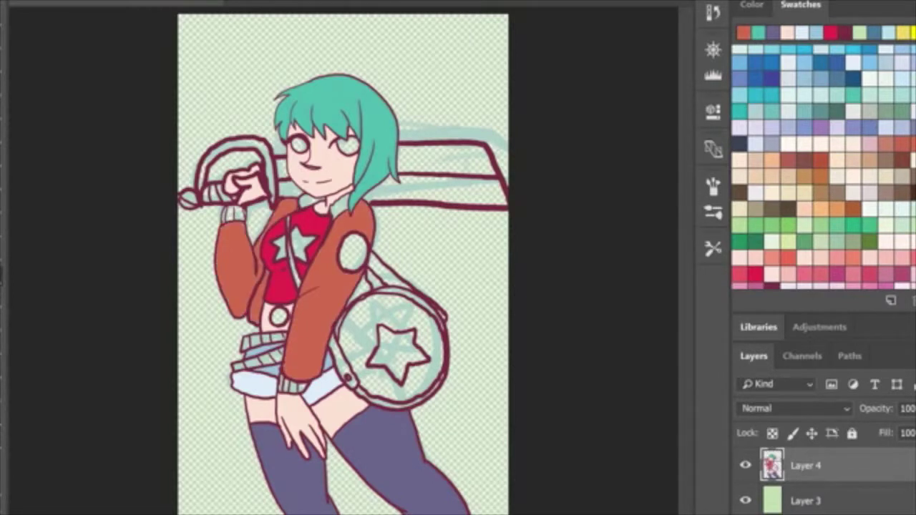
{"action": "left_click", "coordinate": [361, 287]}
Fill the round bag's face with crimson, and the shirt star, the strap behind the shoulder and the bag's rim with soft yellow
{"action": "left_click", "coordinate": [830, 33]}
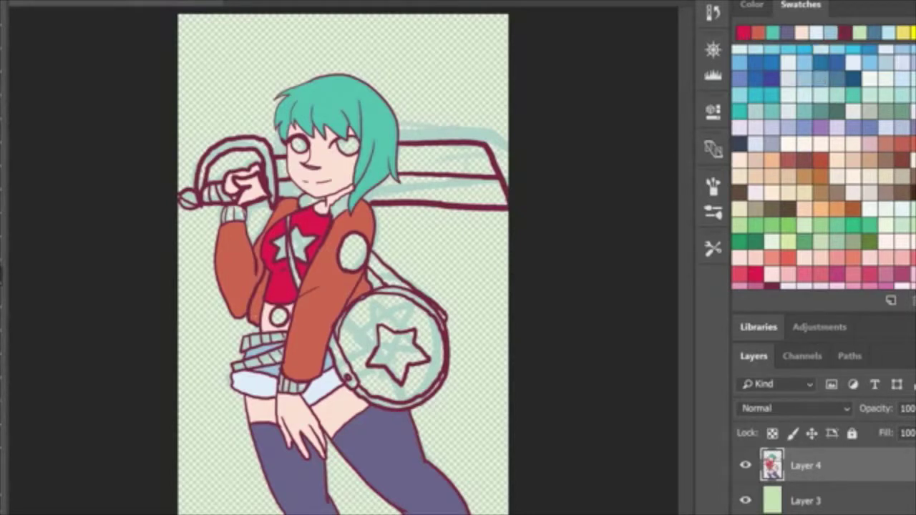
{"action": "left_click", "coordinate": [414, 319]}
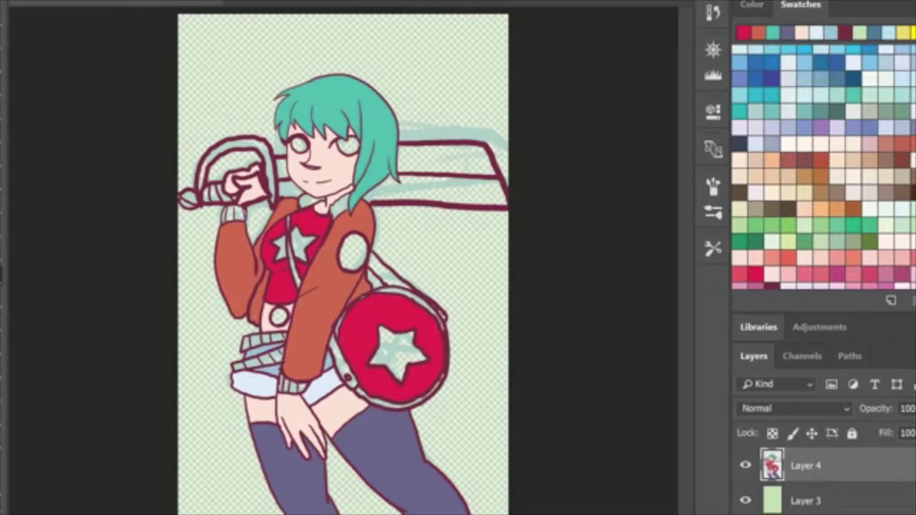
{"action": "left_click", "coordinate": [904, 33]}
{"action": "left_click", "coordinate": [301, 246]}
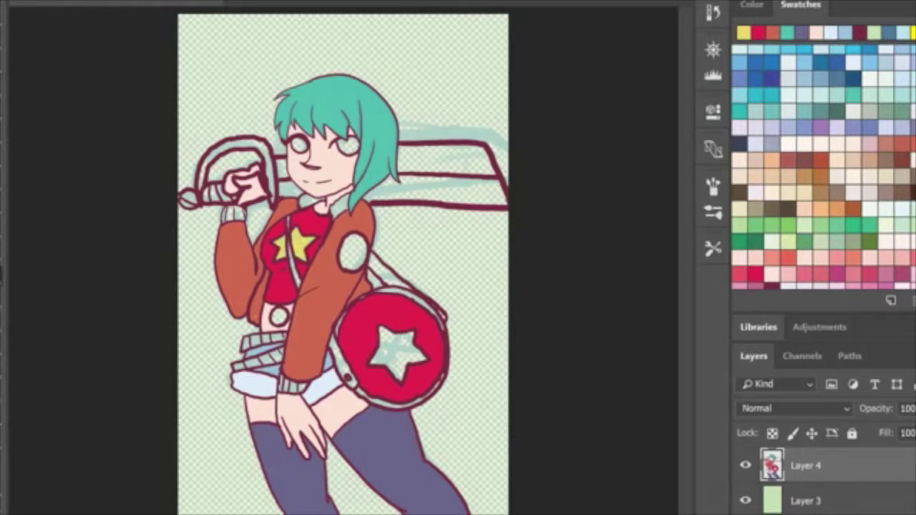
{"action": "left_click", "coordinate": [385, 271]}
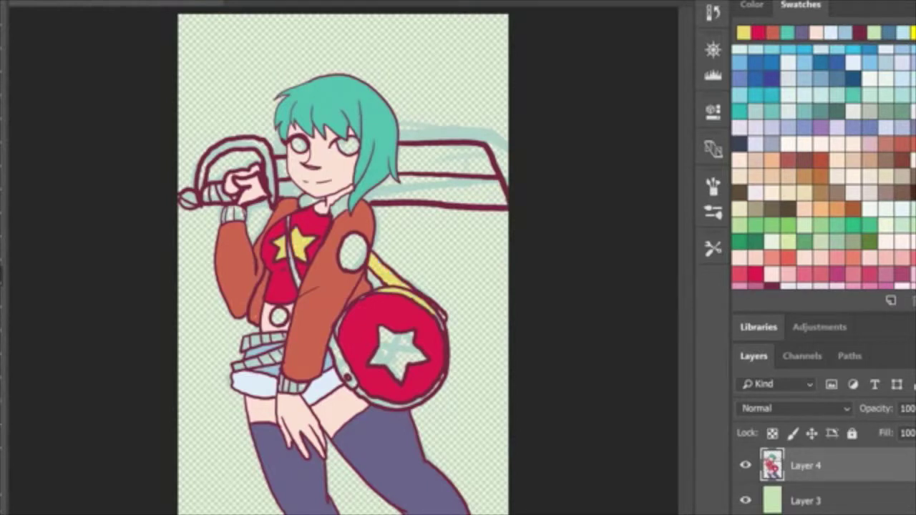
{"action": "left_click", "coordinate": [441, 311]}
{"action": "key", "text": "ctrl+z"}
Colour the strap across the chest and its buttoned end on the bag with rosy red, keeping the line art burgundy
{"action": "left_click", "coordinate": [740, 274]}
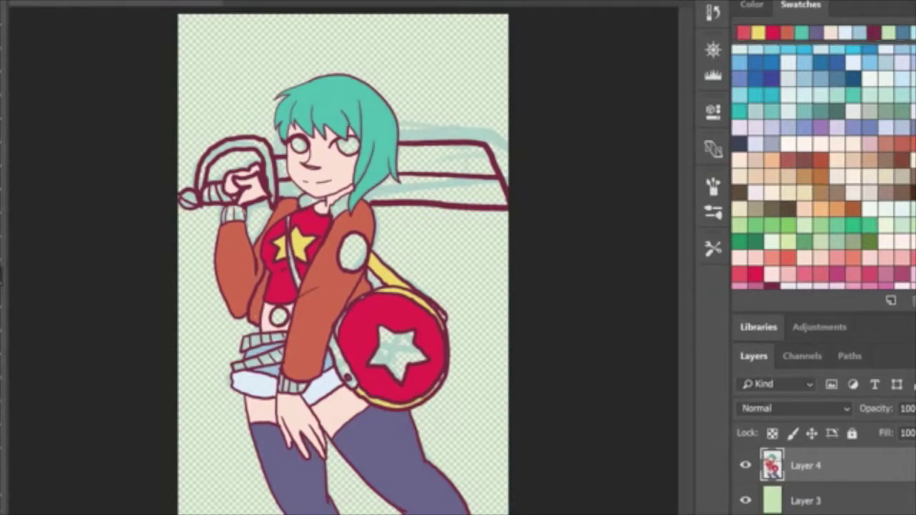
{"action": "left_click", "coordinate": [342, 364]}
{"action": "left_click", "coordinate": [349, 377]}
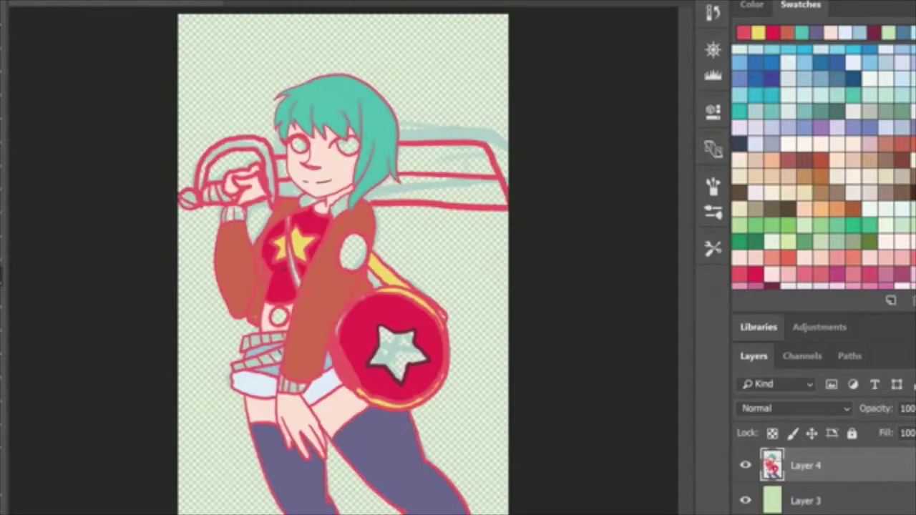
{"action": "key", "text": "ctrl+z"}
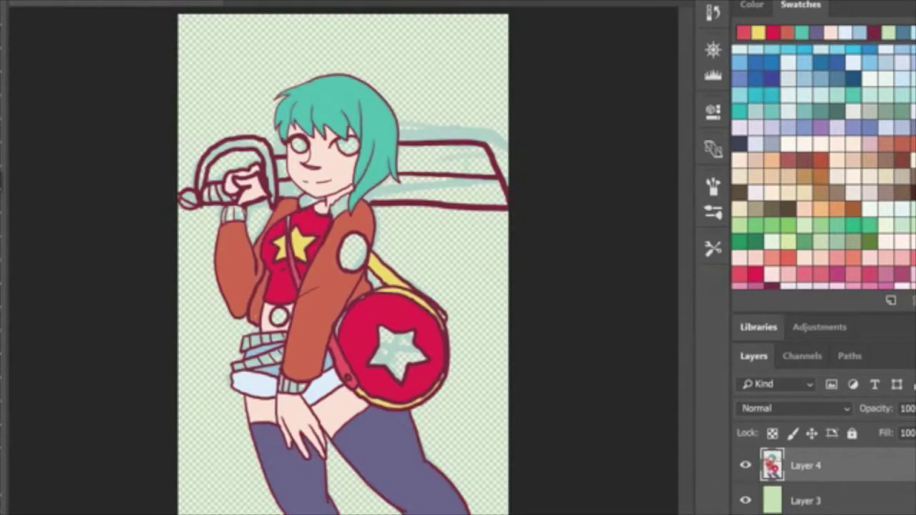
{"action": "left_click_drag", "start_coordinate": [288, 230], "coordinate": [291, 268]}
Sample the shirt star's yellow and brush an even, wider rim around the round bag's upper, outer and lower edges
{"action": "key", "text": "i"}
{"action": "left_click", "coordinate": [304, 246]}
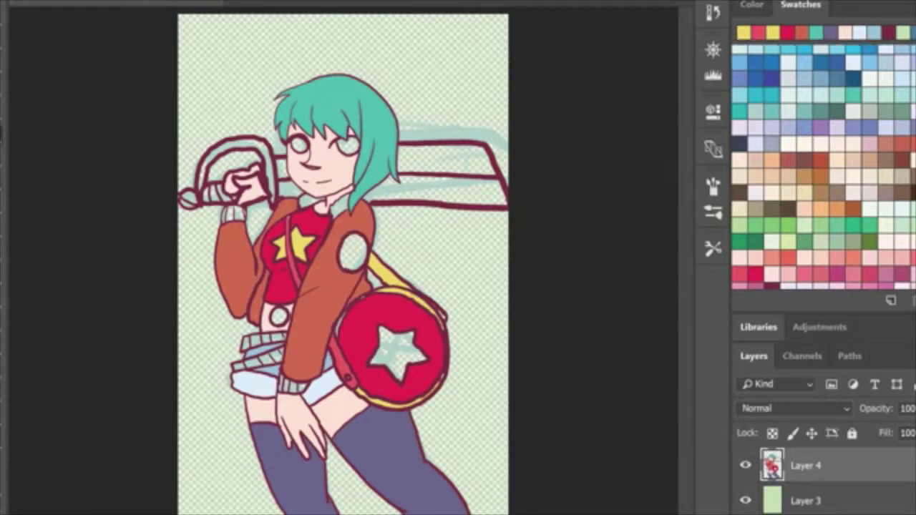
{"action": "key", "text": "b"}
{"action": "left_click_drag", "start_coordinate": [370, 304], "coordinate": [472, 304]}
{"action": "key", "text": "b"}
{"action": "mouse_move", "coordinate": [213, 440]}
{"action": "left_mouse_down"}
{"action": "mouse_move", "coordinate": [306, 289]}
{"action": "mouse_move", "coordinate": [458, 238]}
{"action": "left_mouse_up"}
{"action": "scroll", "coordinate": [343, 261], "scroll_direction": "down", "scroll_amount": 5}
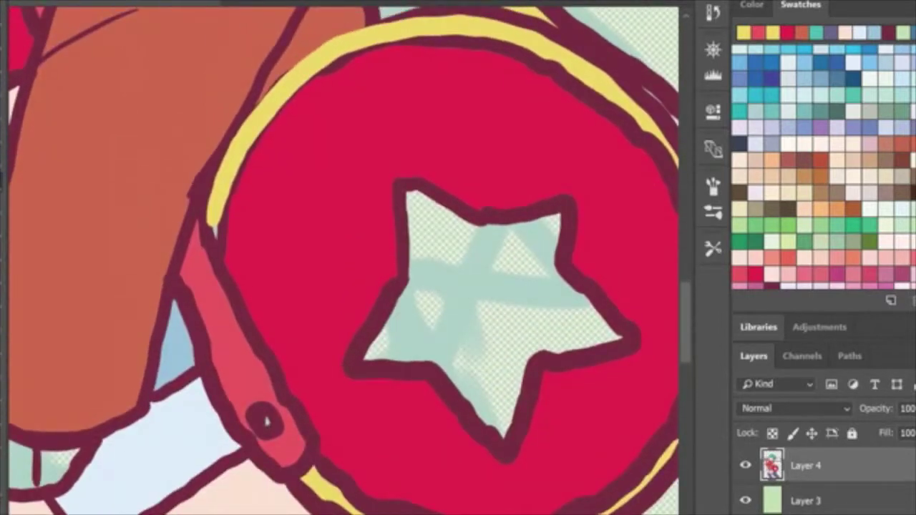
{"action": "scroll", "coordinate": [349, 260], "scroll_direction": "down", "scroll_amount": 4}
{"action": "scroll", "coordinate": [350, 261], "scroll_direction": "right", "scroll_amount": 5}
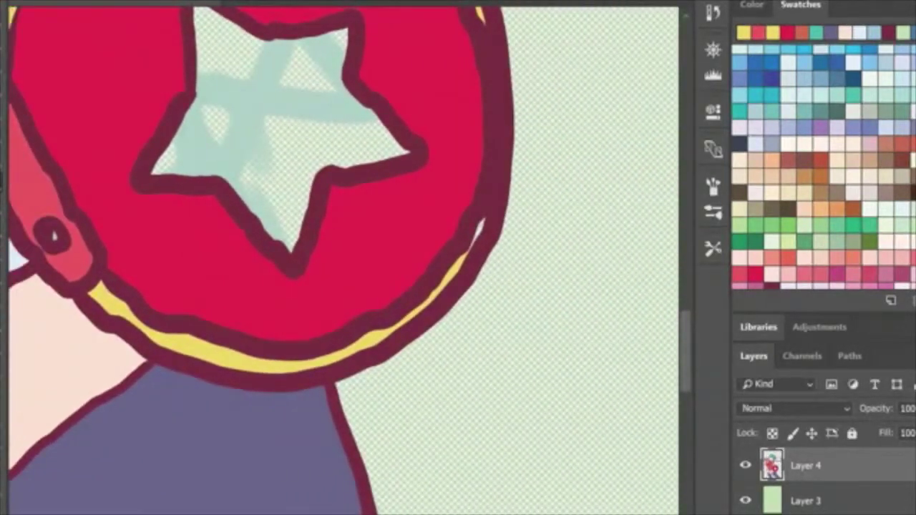
{"action": "scroll", "coordinate": [344, 262], "scroll_direction": "up", "scroll_amount": 3}
{"action": "mouse_move", "coordinate": [417, 32]}
{"action": "left_mouse_down"}
{"action": "mouse_move", "coordinate": [497, 218]}
{"action": "mouse_move", "coordinate": [462, 358]}
{"action": "mouse_move", "coordinate": [392, 434]}
{"action": "mouse_move", "coordinate": [209, 474]}
{"action": "mouse_move", "coordinate": [122, 421]}
{"action": "mouse_move", "coordinate": [175, 432]}
{"action": "mouse_move", "coordinate": [102, 392]}
{"action": "mouse_move", "coordinate": [303, 459]}
{"action": "left_mouse_up"}
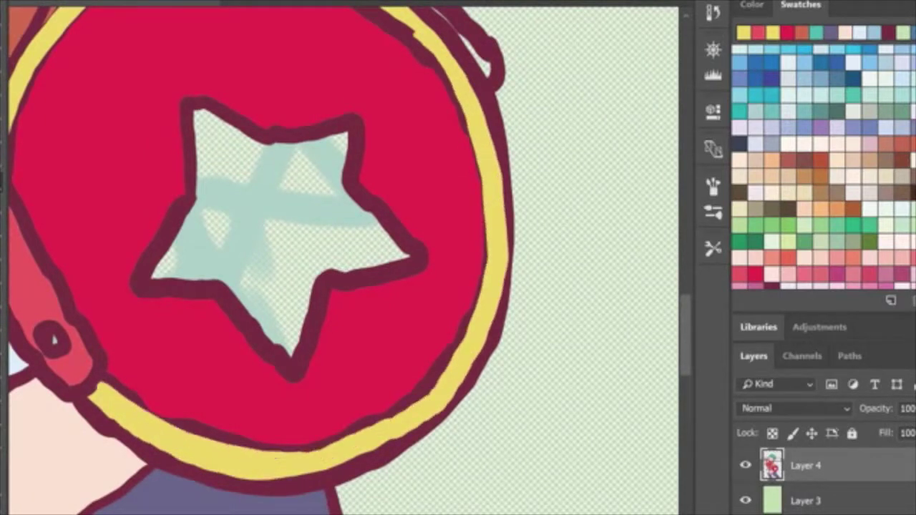
Widen the yellow rim along the bag's lower outer edge and paint the narrow end of the shoulder strap yellow
{"action": "mouse_move", "coordinate": [101, 411]}
{"action": "left_mouse_down"}
{"action": "mouse_move", "coordinate": [317, 474]}
{"action": "mouse_move", "coordinate": [433, 419]}
{"action": "mouse_move", "coordinate": [476, 375]}
{"action": "left_mouse_up"}
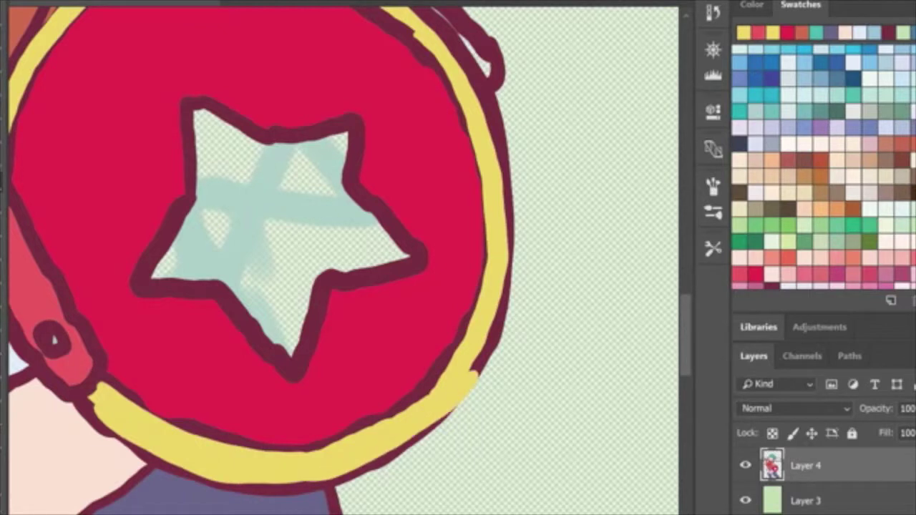
{"action": "key", "text": "ctrl+z"}
{"action": "mouse_move", "coordinate": [315, 470]}
{"action": "left_mouse_down"}
{"action": "mouse_move", "coordinate": [401, 435]}
{"action": "mouse_move", "coordinate": [498, 306]}
{"action": "mouse_move", "coordinate": [506, 208]}
{"action": "left_mouse_up"}
{"action": "scroll", "coordinate": [343, 258], "scroll_direction": "up", "scroll_amount": 3}
{"action": "mouse_move", "coordinate": [303, 116]}
{"action": "left_mouse_down"}
{"action": "mouse_move", "coordinate": [435, 207]}
{"action": "mouse_move", "coordinate": [418, 144]}
{"action": "left_mouse_up"}
{"action": "mouse_move", "coordinate": [490, 212]}
{"action": "left_mouse_down"}
{"action": "mouse_move", "coordinate": [491, 228]}
{"action": "mouse_move", "coordinate": [474, 192]}
{"action": "left_mouse_up"}
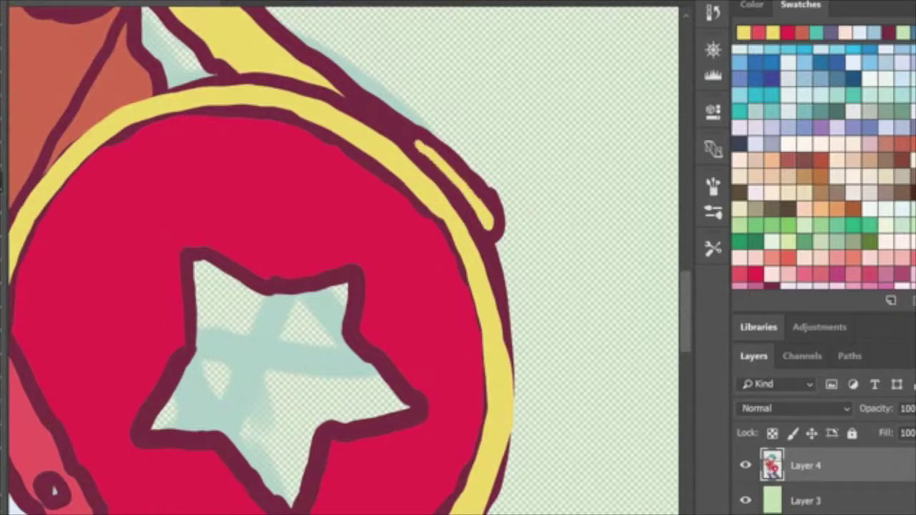
Fill the star on the round bag with the same yellow
{"action": "key", "text": "ctrl+0"}
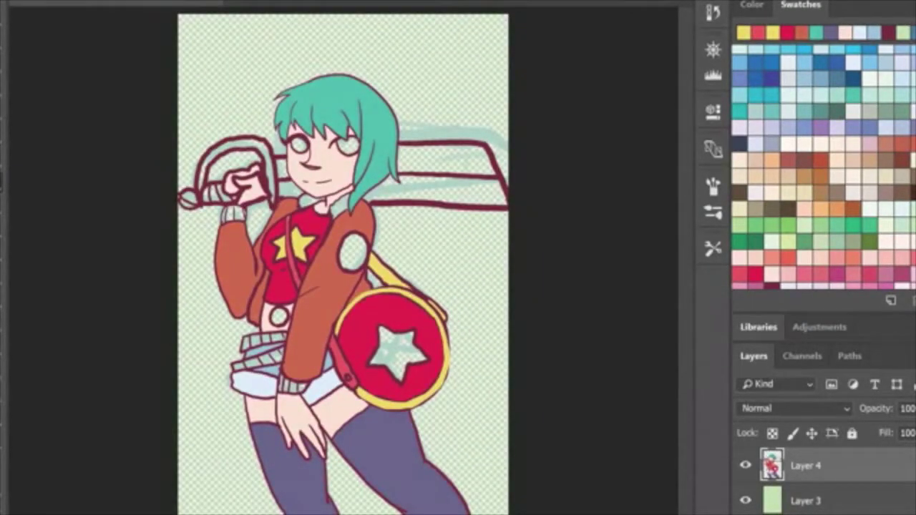
{"action": "key", "text": "g"}
{"action": "left_click", "coordinate": [398, 353]}
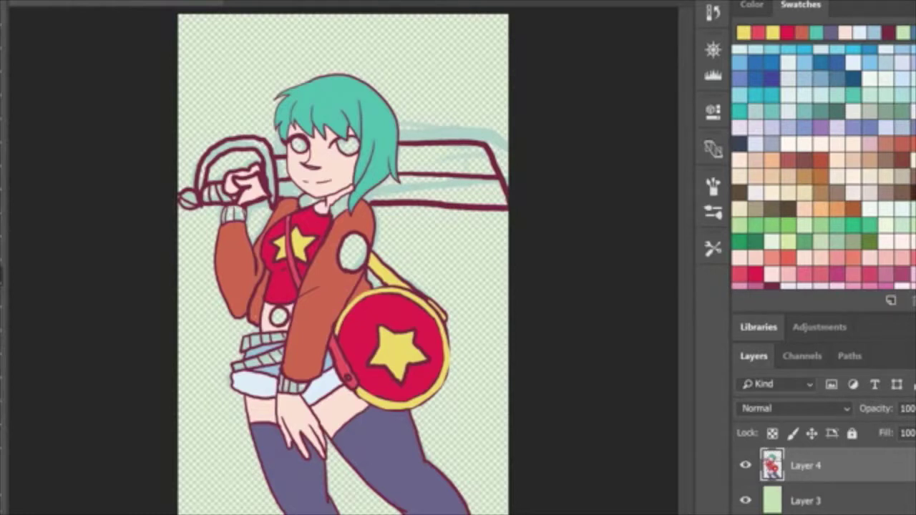
Fill the oval patch on the jacket sleeve with dark blue
{"action": "left_click", "coordinate": [853, 79]}
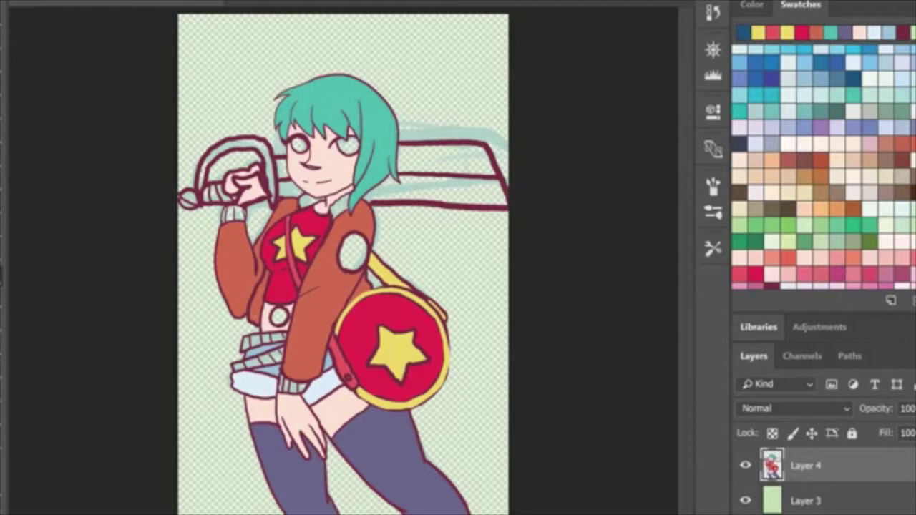
{"action": "left_click", "coordinate": [353, 253]}
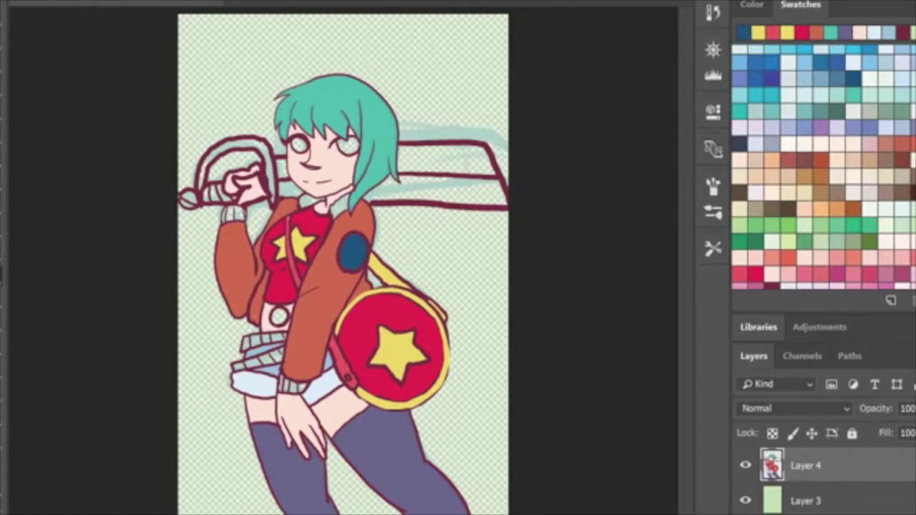
Mix a slightly darker crimson from the red, select the blue area of the sleeve patch and paint a thin crimson rim along its inner edge
{"action": "left_click", "coordinate": [801, 33]}
{"action": "left_click", "coordinate": [752, 5]}
{"action": "left_click", "coordinate": [892, 66]}
{"action": "left_click", "coordinate": [883, 93]}
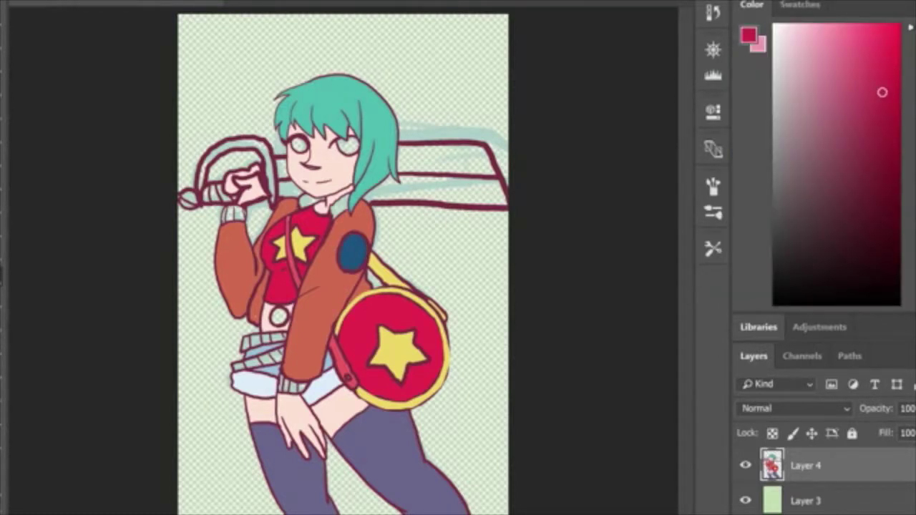
{"action": "scroll", "coordinate": [359, 246], "scroll_direction": "up", "scroll_amount": 7}
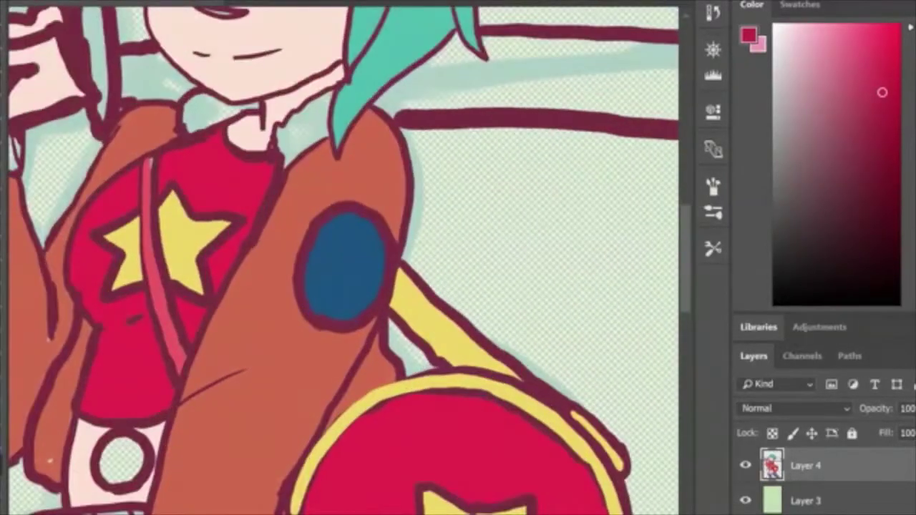
{"action": "left_click", "coordinate": [363, 256]}
{"action": "key", "text": "w"}
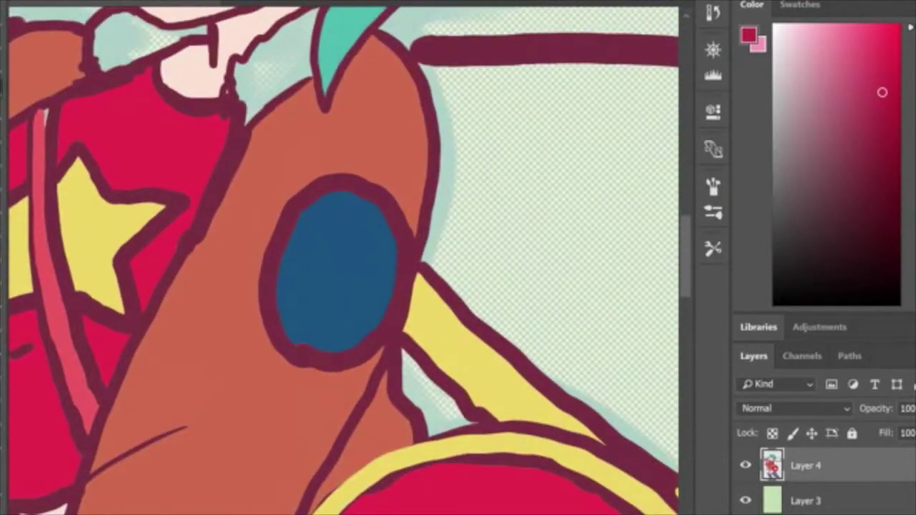
{"action": "left_click", "coordinate": [348, 265]}
{"action": "left_click_drag", "start_coordinate": [287, 255], "coordinate": [347, 351]}
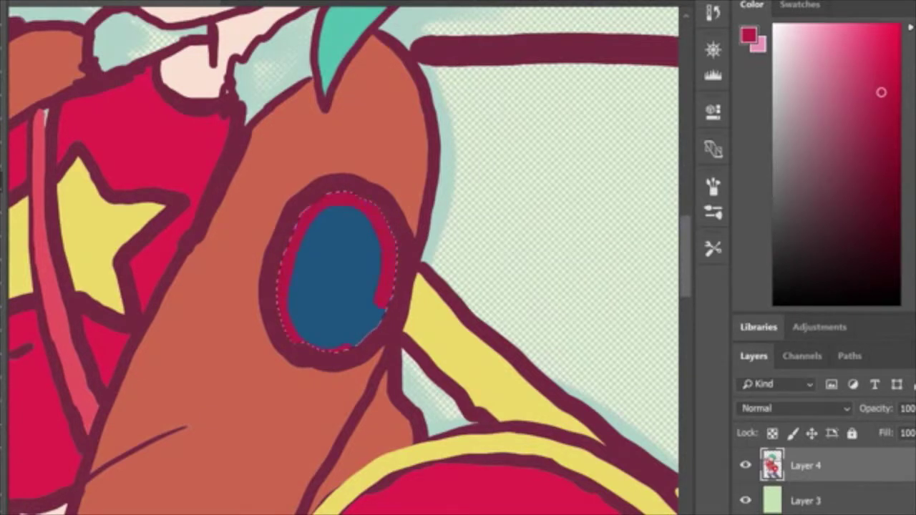
Clear the selection and widen the crimson rim into a full ring around the sleeve patch's blue centre
{"action": "key", "text": "ctrl+d"}
{"action": "mouse_move", "coordinate": [355, 354]}
{"action": "left_mouse_down"}
{"action": "mouse_move", "coordinate": [306, 352]}
{"action": "mouse_move", "coordinate": [339, 190]}
{"action": "mouse_move", "coordinate": [378, 339]}
{"action": "mouse_move", "coordinate": [309, 351]}
{"action": "mouse_move", "coordinate": [309, 201]}
{"action": "mouse_move", "coordinate": [374, 340]}
{"action": "left_mouse_up"}
{"action": "key", "text": "ctrl+z"}
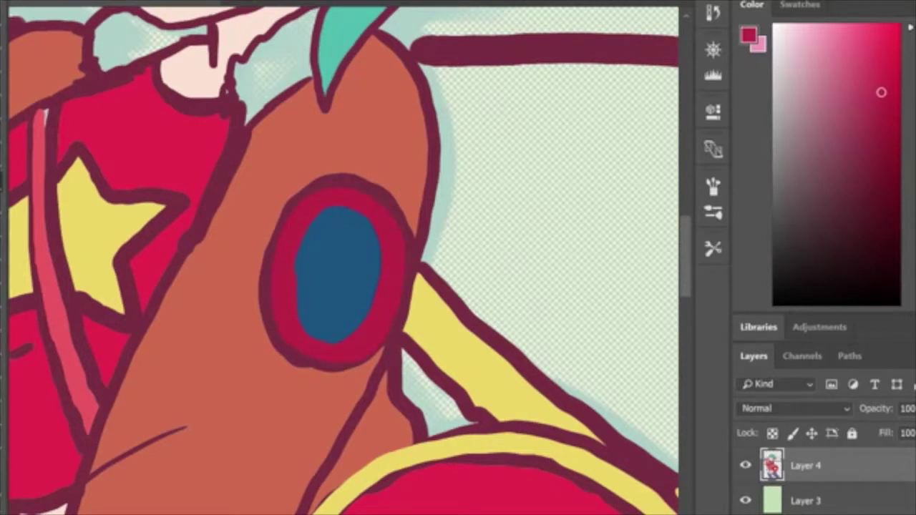
{"action": "key", "text": "ctrl+0"}
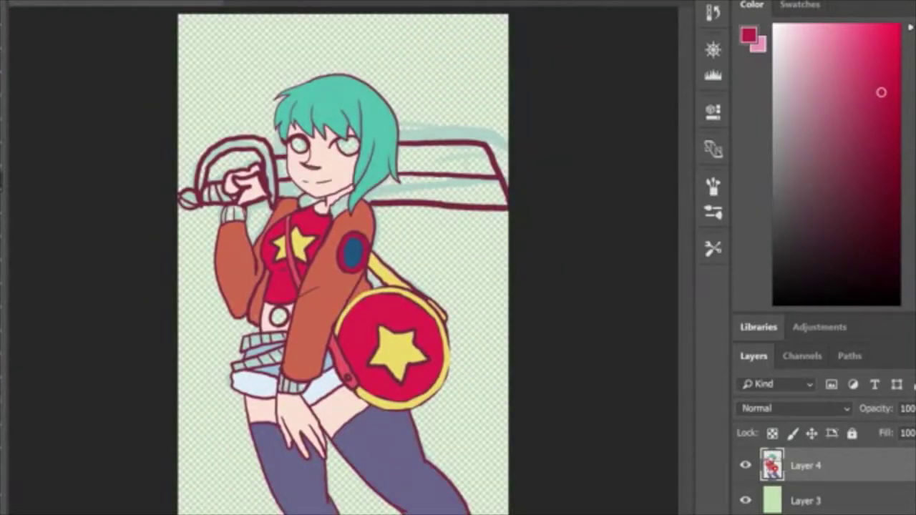
Fill both eyes with dark slate blue
{"action": "left_click", "coordinate": [799, 5]}
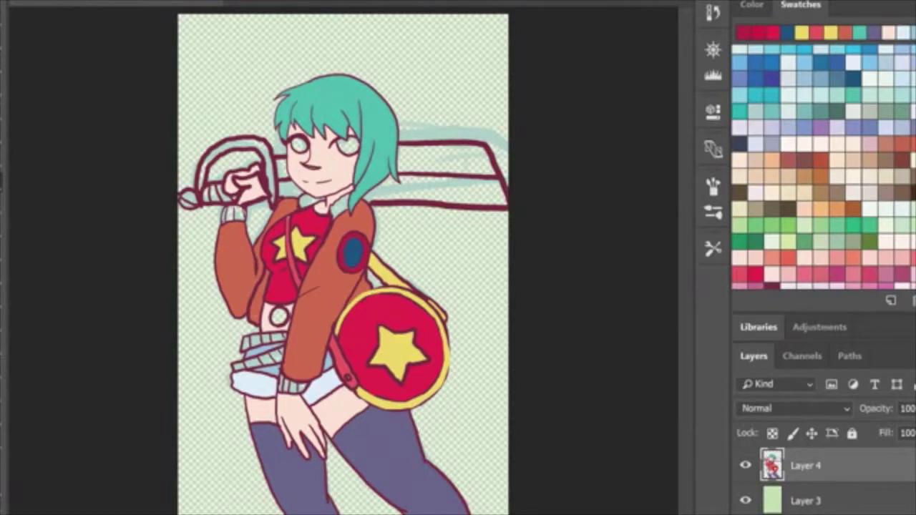
{"action": "left_click", "coordinate": [740, 144]}
{"action": "key", "text": "g"}
{"action": "left_click", "coordinate": [299, 145]}
{"action": "left_click", "coordinate": [348, 147]}
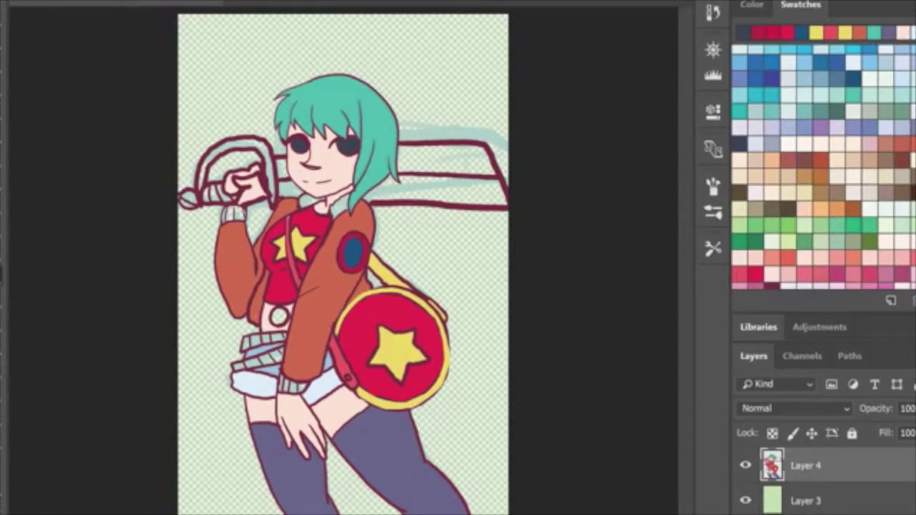
Try pale blue highlights in the upper part of both eyes using lasso selections
{"action": "key", "text": "z"}
{"action": "left_click_drag", "start_coordinate": [355, 144], "coordinate": [444, 144]}
{"action": "key", "text": "l"}
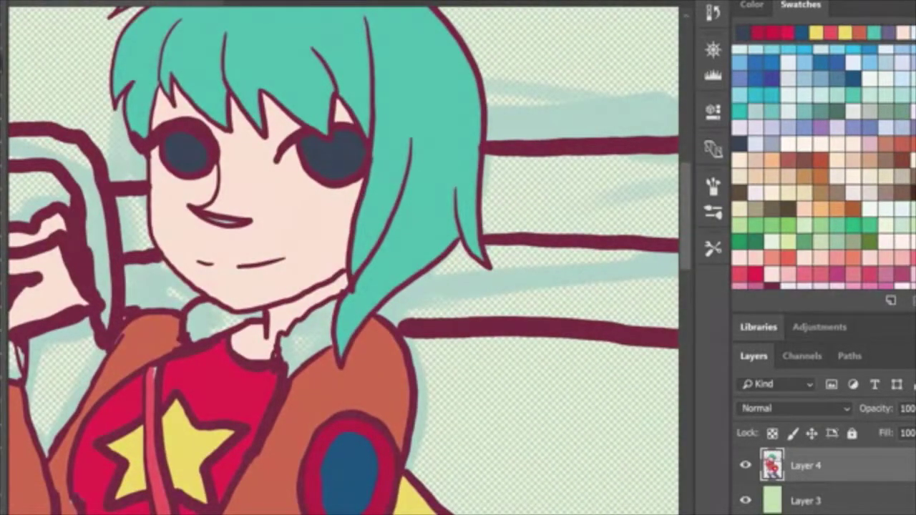
{"action": "mouse_move", "coordinate": [306, 131]}
{"action": "left_mouse_down"}
{"action": "mouse_move", "coordinate": [356, 148]}
{"action": "mouse_move", "coordinate": [306, 129]}
{"action": "left_mouse_up"}
{"action": "left_click", "coordinate": [788, 63]}
{"action": "left_click", "coordinate": [335, 141]}
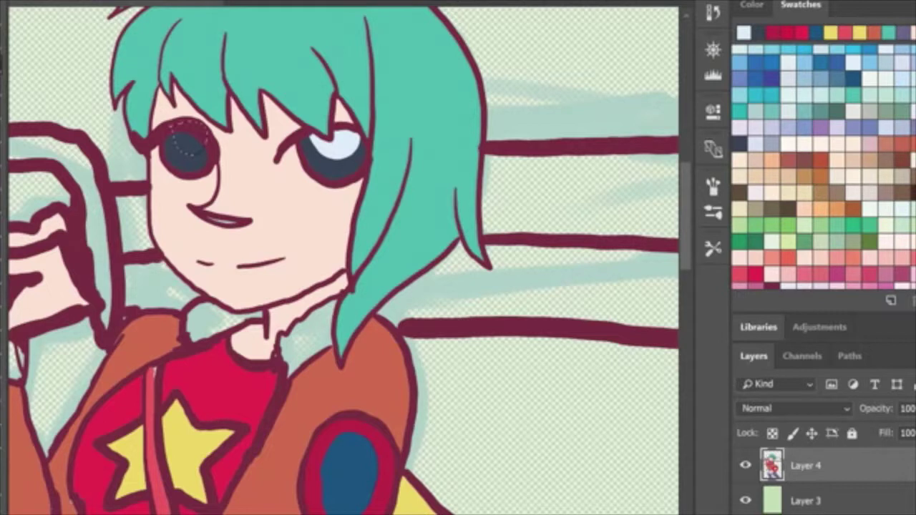
{"action": "left_click", "coordinate": [187, 141]}
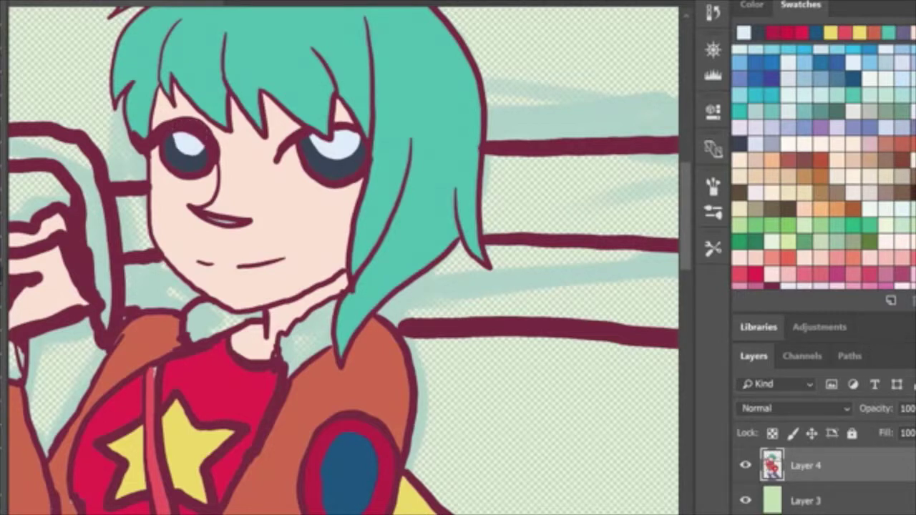
Undo the eye highlights, try rounder pale blue ones at the left side of each eye, and undo those too
{"action": "key", "text": "ctrl+alt+z"}
{"action": "key", "text": "ctrl+alt+z"}
{"action": "key", "text": "ctrl+alt+z"}
{"action": "key", "text": "ctrl+alt+z"}
{"action": "key", "text": "ctrl+alt+z"}
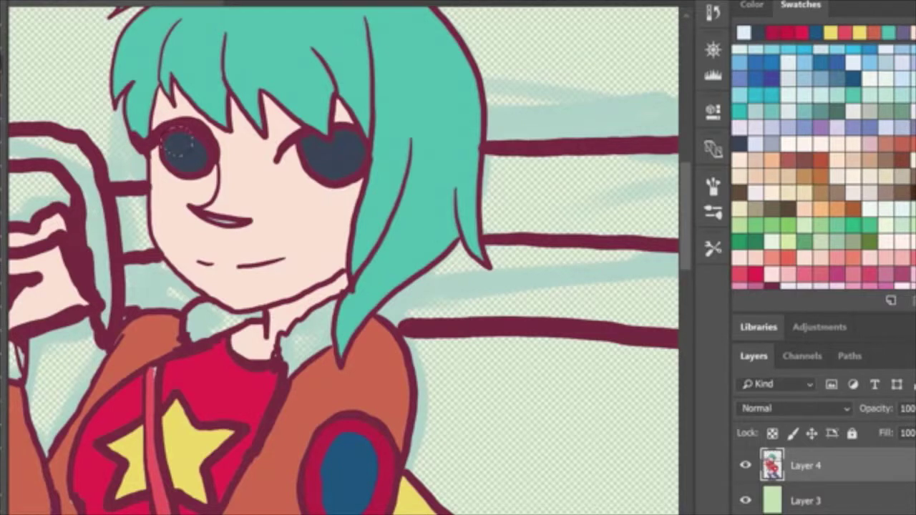
{"action": "left_click", "coordinate": [177, 143]}
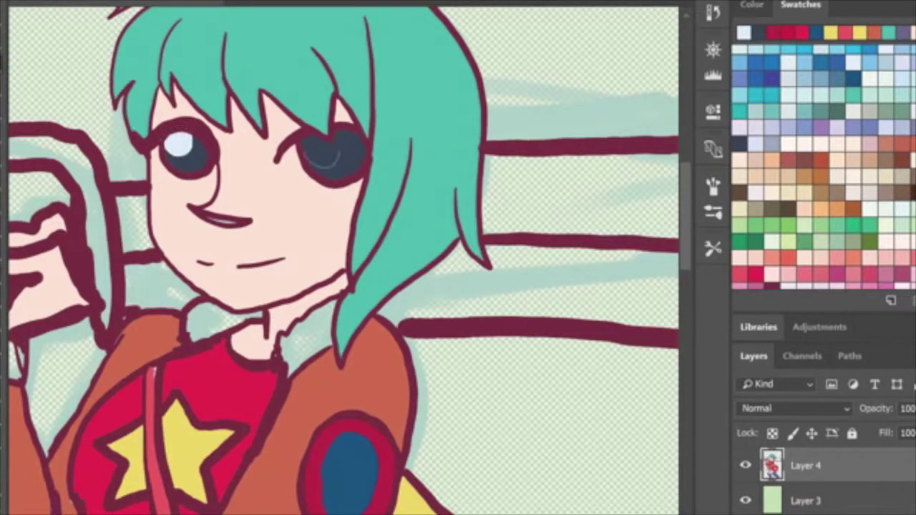
{"action": "left_click", "coordinate": [321, 149]}
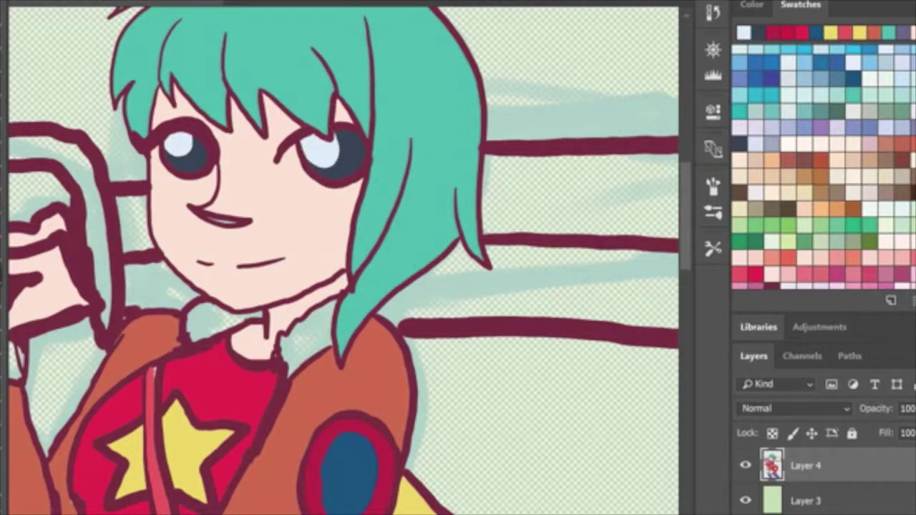
{"action": "key", "text": "ctrl+z"}
{"action": "key", "text": "ctrl+z"}
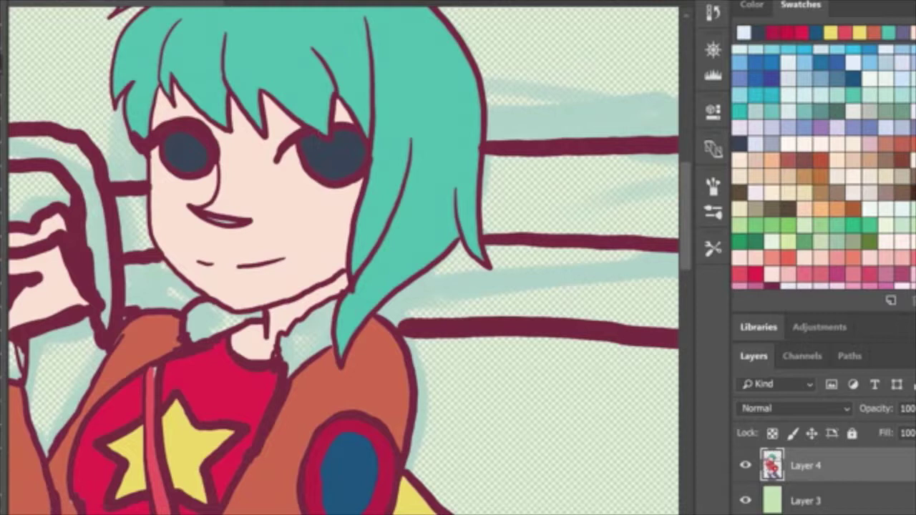
Try pale blue highlights in the upper right part of each eye and check them on the whole figure
{"action": "left_click", "coordinate": [342, 146]}
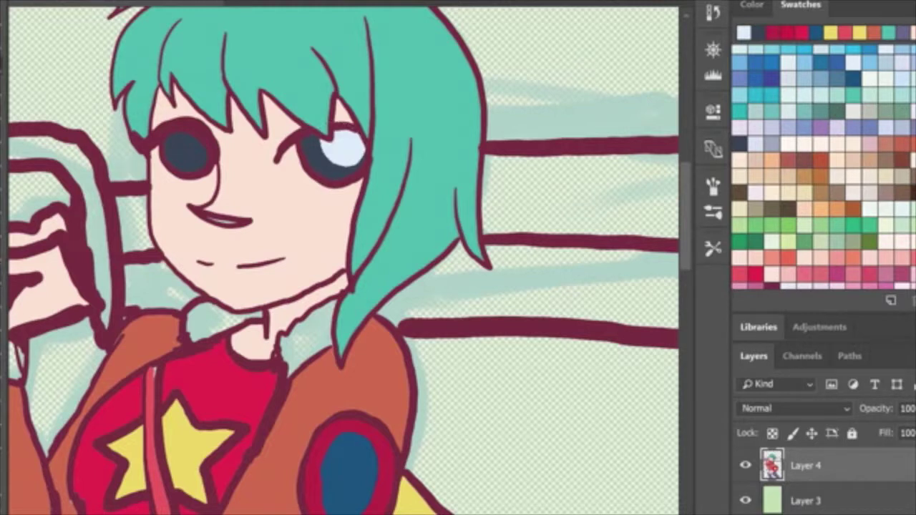
{"action": "left_click", "coordinate": [188, 146]}
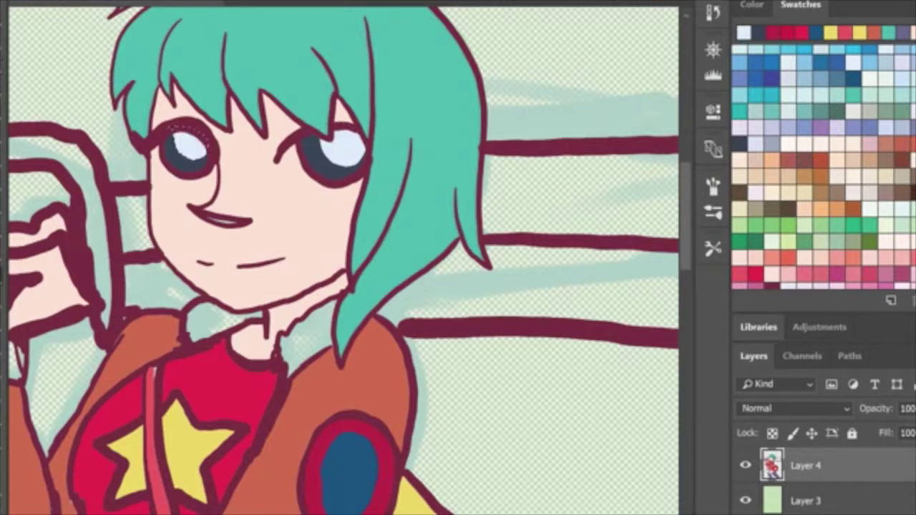
{"action": "key", "text": "ctrl+minus"}
{"action": "key", "text": "ctrl+minus"}
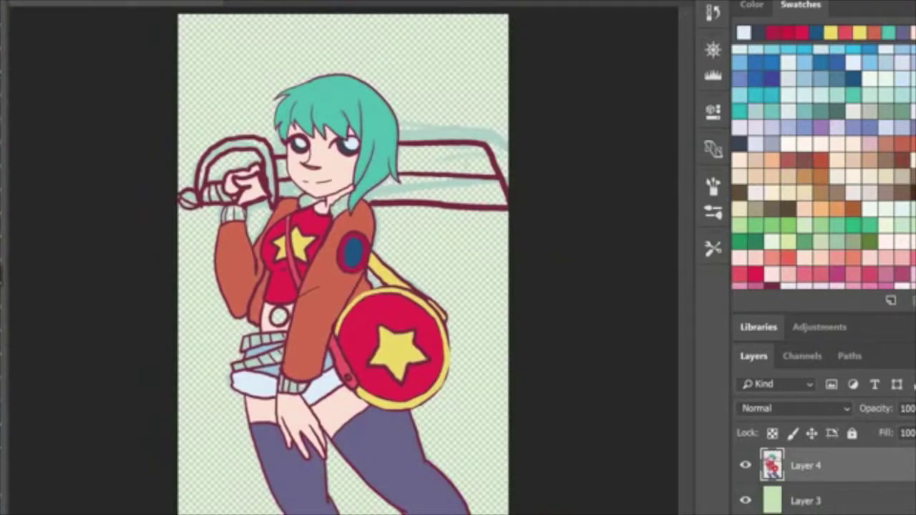
{"action": "left_click", "coordinate": [301, 143]}
{"action": "left_click", "coordinate": [352, 143]}
Try a pale blue highlight along the upper right edge of the eye beside the long hair, and undo it
{"action": "scroll", "coordinate": [352, 143], "scroll_direction": "up", "scroll_amount": 5}
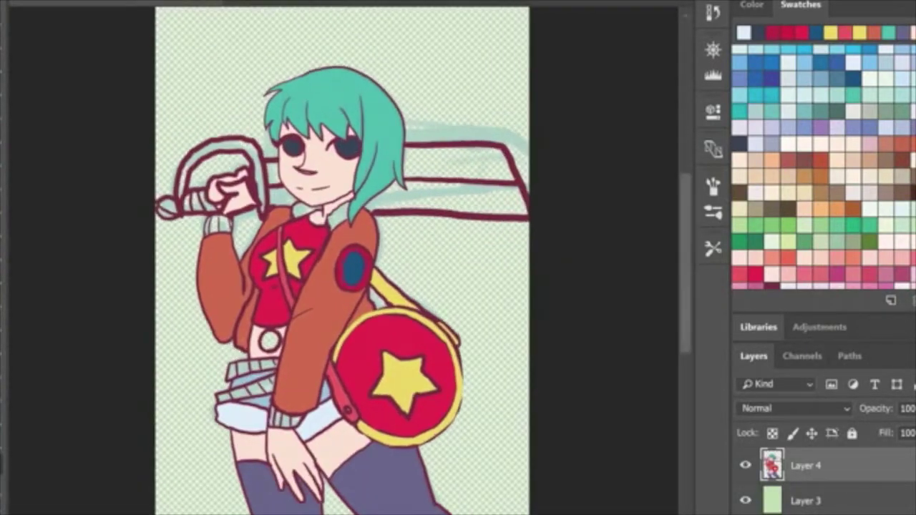
{"action": "mouse_move", "coordinate": [315, 146]}
{"action": "left_mouse_down"}
{"action": "mouse_move", "coordinate": [332, 174]}
{"action": "mouse_move", "coordinate": [391, 155]}
{"action": "mouse_move", "coordinate": [314, 136]}
{"action": "left_mouse_up"}
{"action": "key", "text": "g"}
{"action": "left_click", "coordinate": [358, 164]}
{"action": "key", "text": "ctrl+shift+z"}
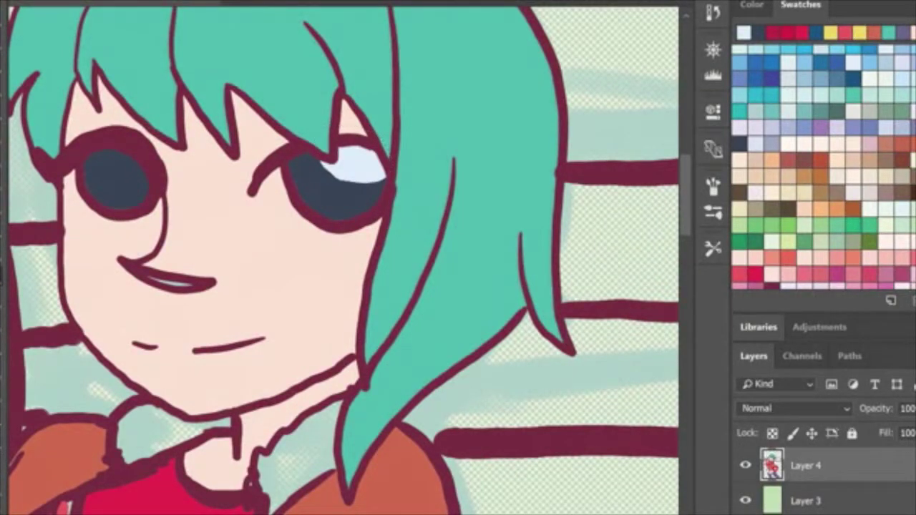
{"action": "key", "text": "ctrl+z"}
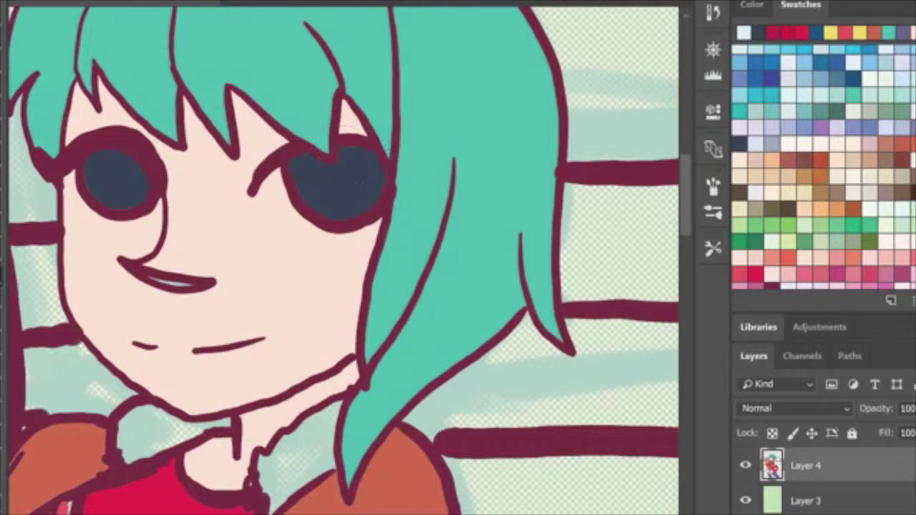
Select a rounded area at the top centre of each eye and fill both with pale blue as highlights
{"action": "mouse_move", "coordinate": [305, 141]}
{"action": "left_mouse_down"}
{"action": "mouse_move", "coordinate": [332, 186]}
{"action": "mouse_move", "coordinate": [362, 125]}
{"action": "mouse_move", "coordinate": [308, 137]}
{"action": "left_mouse_up"}
{"action": "key", "text": "g"}
{"action": "left_click", "coordinate": [350, 170]}
{"action": "key", "text": "ctrl+shift+z"}
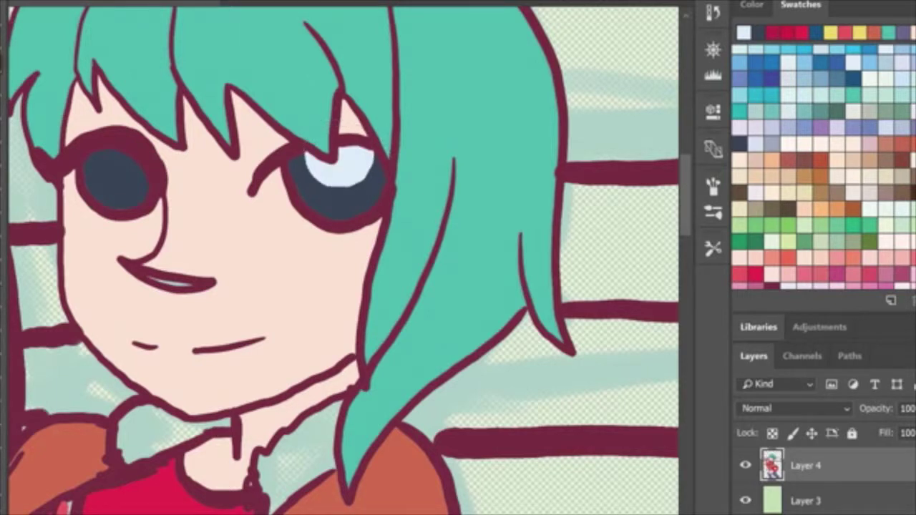
{"action": "mouse_move", "coordinate": [88, 143]}
{"action": "left_mouse_down"}
{"action": "mouse_move", "coordinate": [120, 184]}
{"action": "mouse_move", "coordinate": [90, 139]}
{"action": "left_mouse_up"}
{"action": "key", "text": "g"}
{"action": "left_click", "coordinate": [119, 167]}
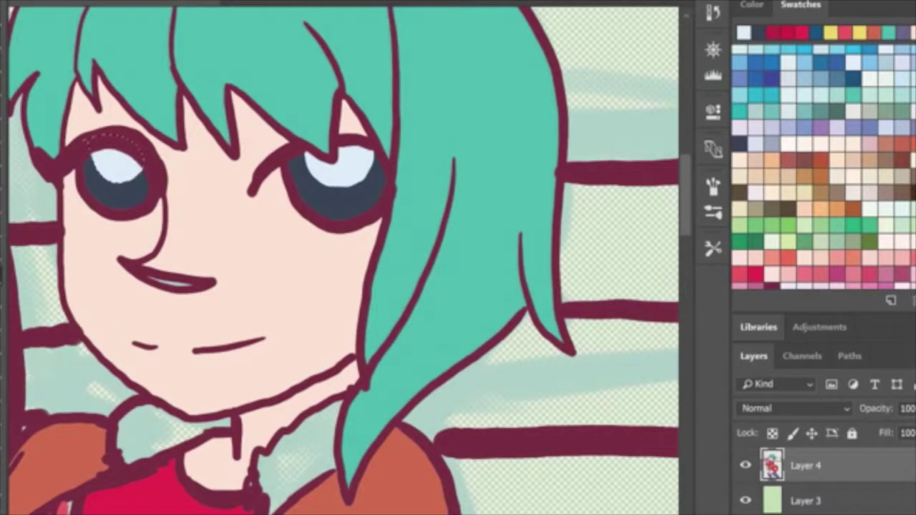
Fill the round gem on the belly with salmon pink and save that colour as a new swatch
{"action": "key", "text": "ctrl+0"}
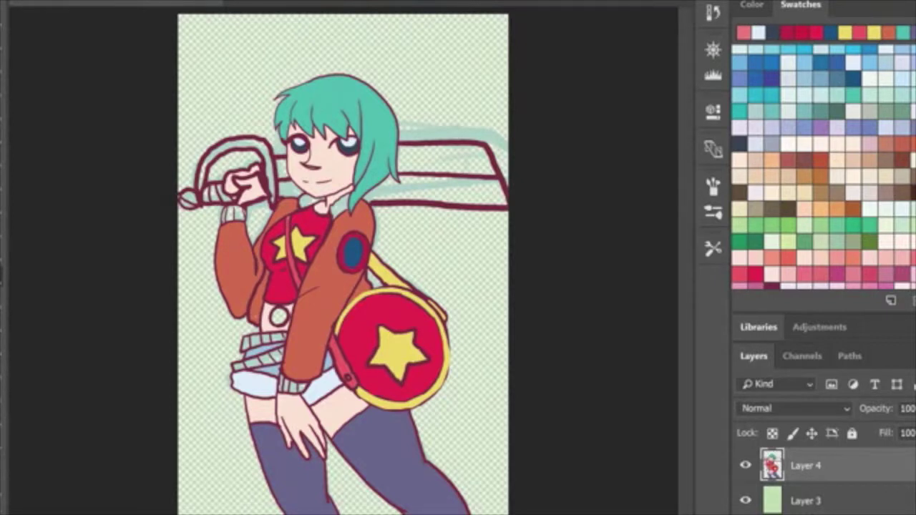
{"action": "left_click", "coordinate": [279, 316]}
{"action": "left_click", "coordinate": [891, 301]}
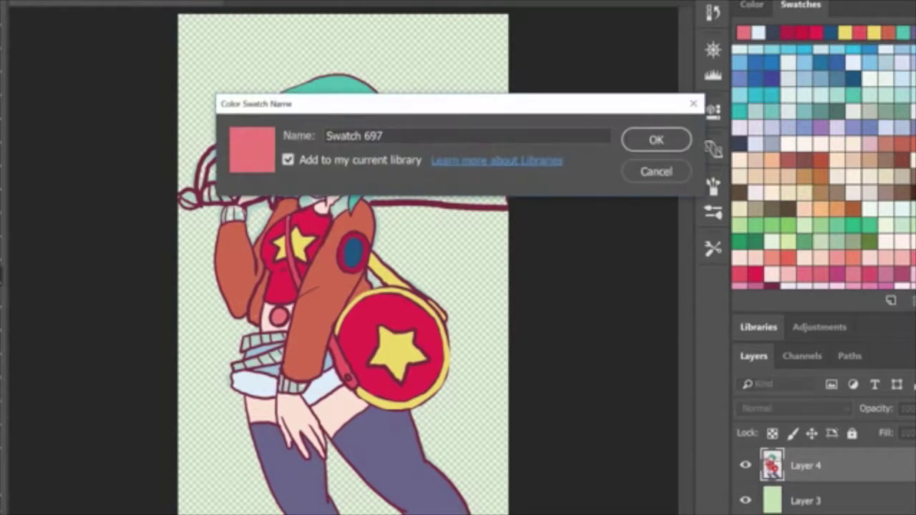
{"action": "key", "text": "Return"}
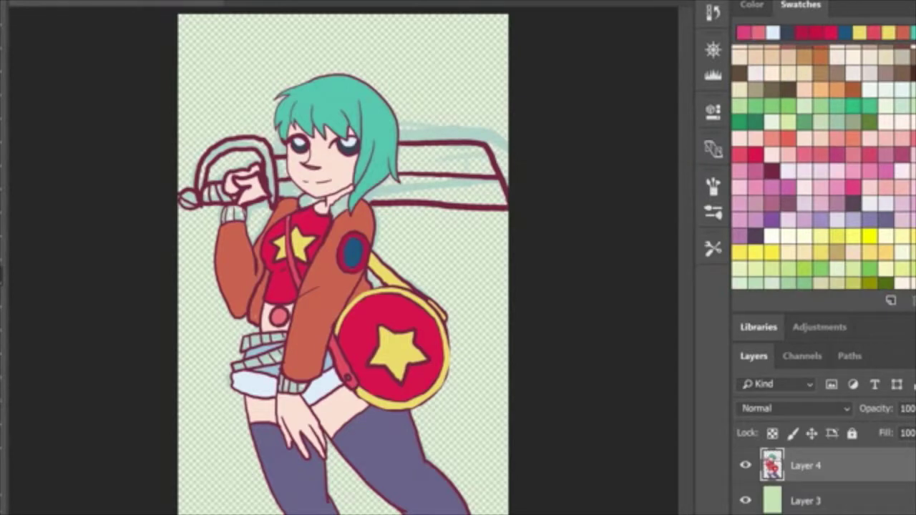
Recolour the round belly gem with magenta
{"action": "key", "text": "z"}
{"action": "left_click", "coordinate": [280, 313]}
{"action": "left_click", "coordinate": [280, 313]}
{"action": "left_click", "coordinate": [280, 313]}
{"action": "left_click", "coordinate": [280, 313]}
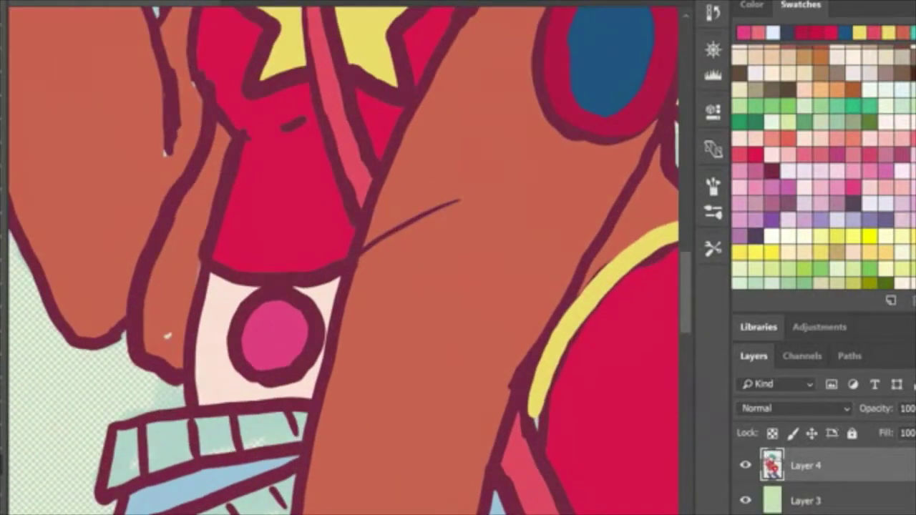
Select an angular facet in the upper left of the belly gem and fill it with light pink
{"action": "left_click", "coordinate": [838, 187]}
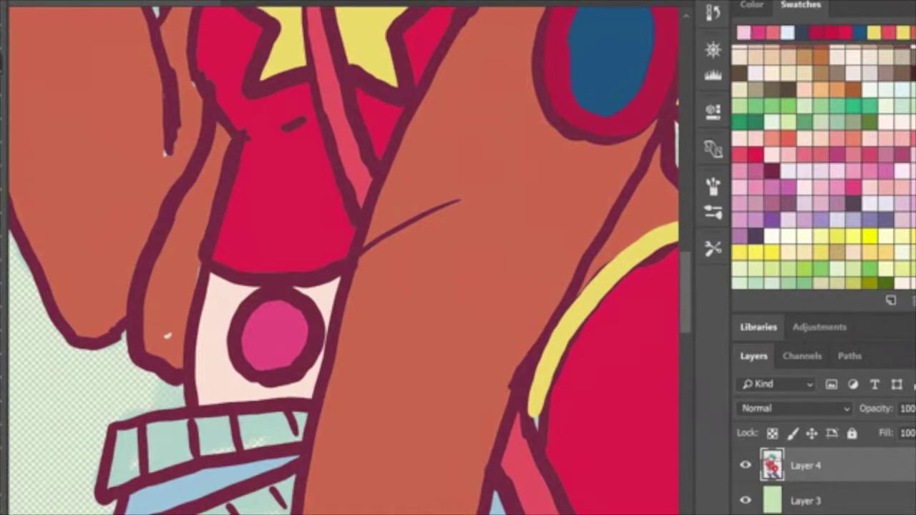
{"action": "left_click_drag", "start_coordinate": [272, 329], "coordinate": [244, 338]}
{"action": "key", "text": "g"}
{"action": "left_click", "coordinate": [264, 320]}
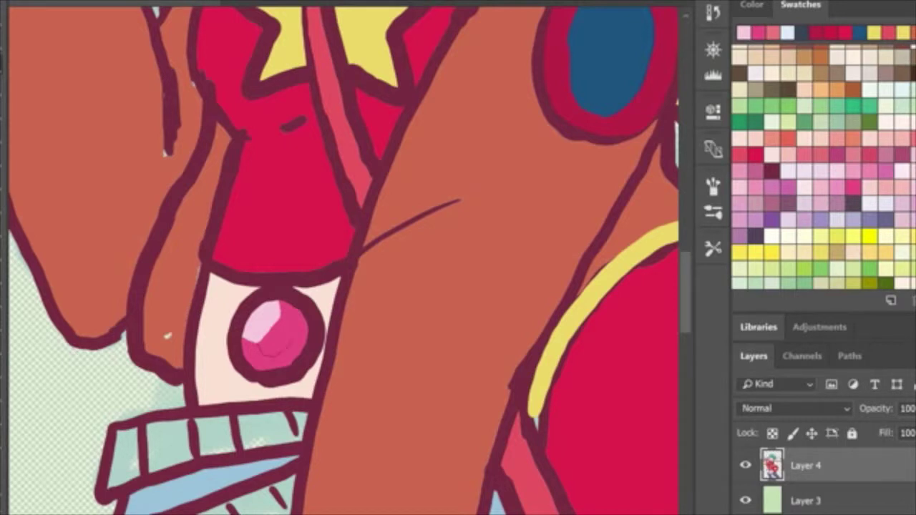
Select a facet in the middle of the belly gem, fill it with medium pink and clear the selection
{"action": "mouse_move", "coordinate": [293, 345]}
{"action": "left_mouse_down"}
{"action": "mouse_move", "coordinate": [293, 322]}
{"action": "mouse_move", "coordinate": [277, 316]}
{"action": "left_mouse_up"}
{"action": "left_click", "coordinate": [270, 330]}
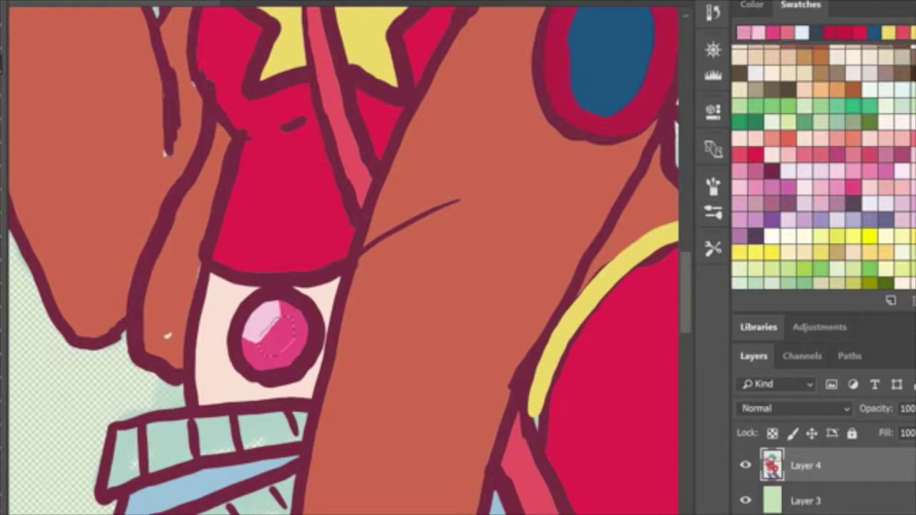
{"action": "key", "text": "alt+BackSpace"}
{"action": "key", "text": "ctrl+d"}
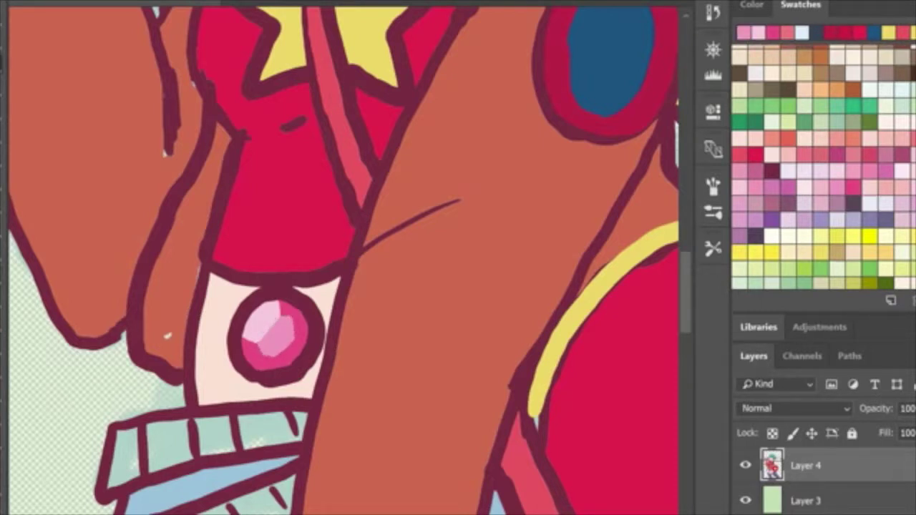
Select a facet at the gem's lower left edge and fill it with the crimson sampled from the shirt
{"action": "mouse_move", "coordinate": [264, 372]}
{"action": "left_mouse_down"}
{"action": "mouse_move", "coordinate": [237, 340]}
{"action": "mouse_move", "coordinate": [264, 355]}
{"action": "left_mouse_up"}
{"action": "left_click", "coordinate": [283, 366]}
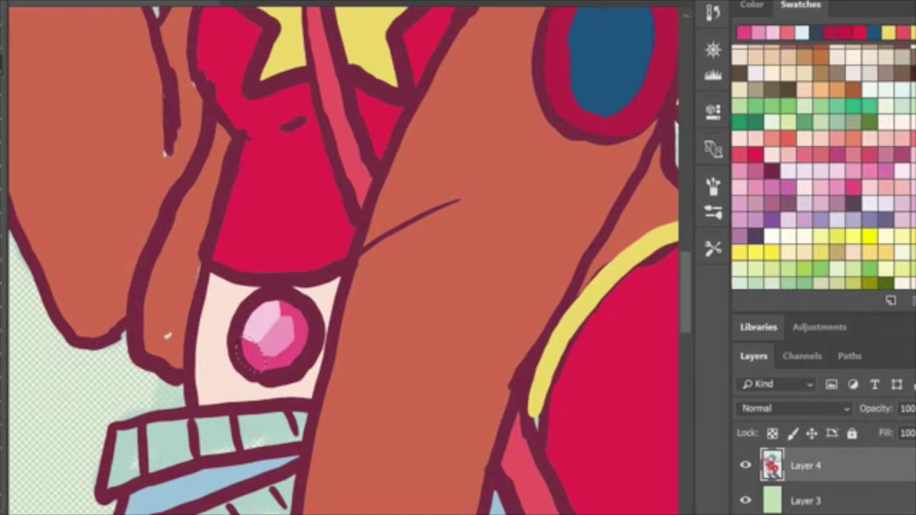
{"action": "left_click", "coordinate": [286, 222]}
{"action": "key", "text": "alt+BackSpace"}
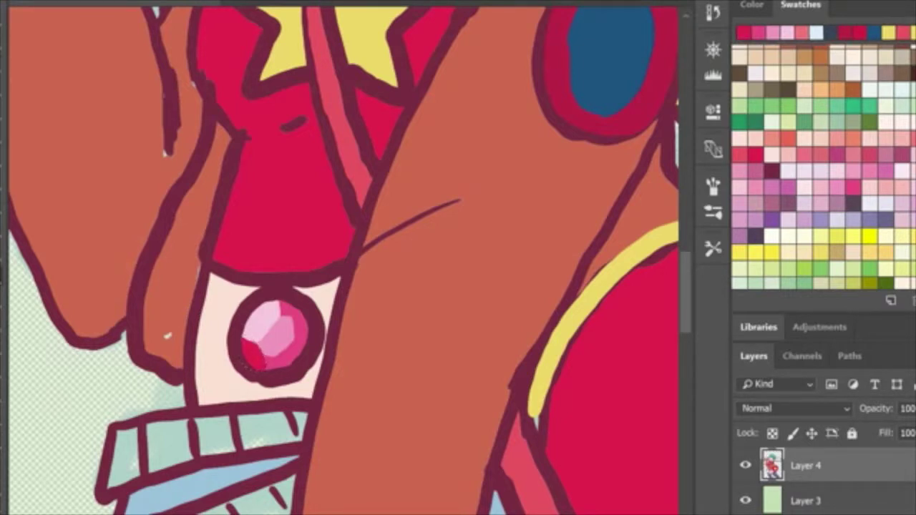
Fill the lower band of the sword blade and the hand guard with medium pink
{"action": "scroll", "coordinate": [180, 378], "scroll_direction": "down", "scroll_amount": 6}
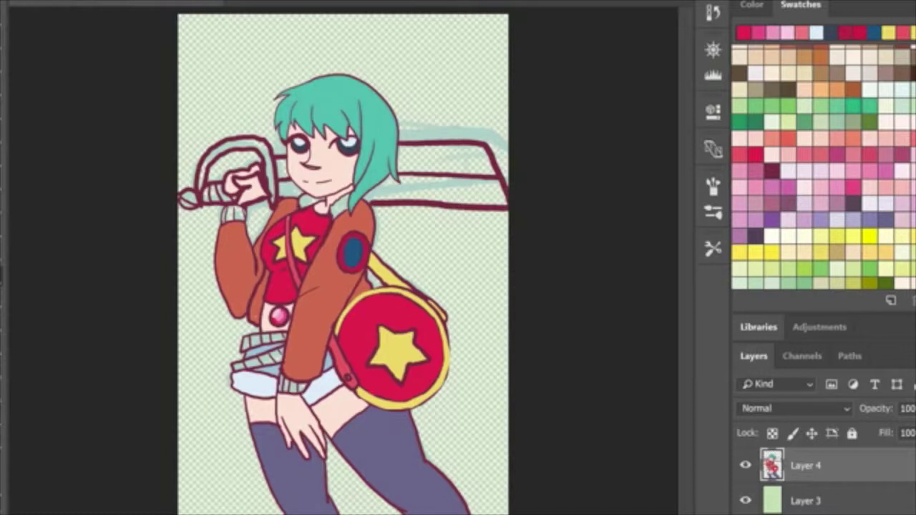
{"action": "left_click", "coordinate": [740, 171]}
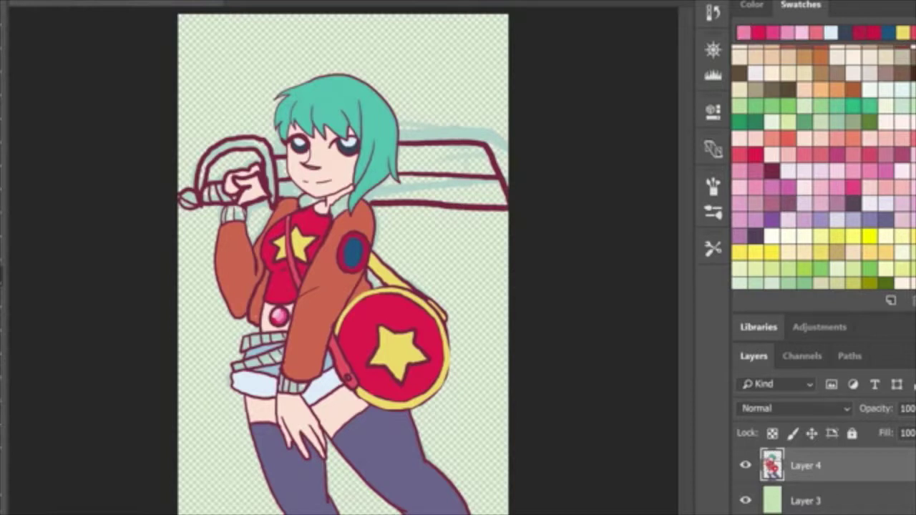
{"action": "left_click", "coordinate": [434, 192]}
{"action": "left_click", "coordinate": [289, 191]}
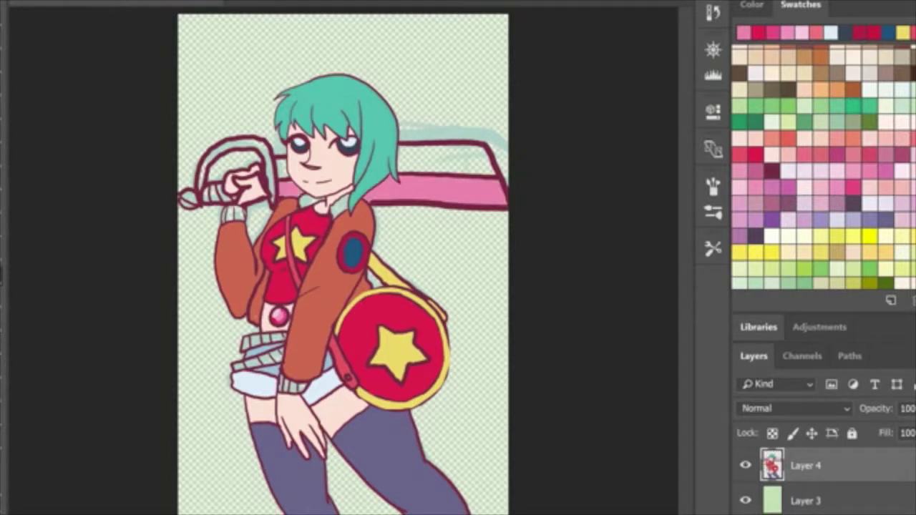
{"action": "left_click", "coordinate": [263, 153]}
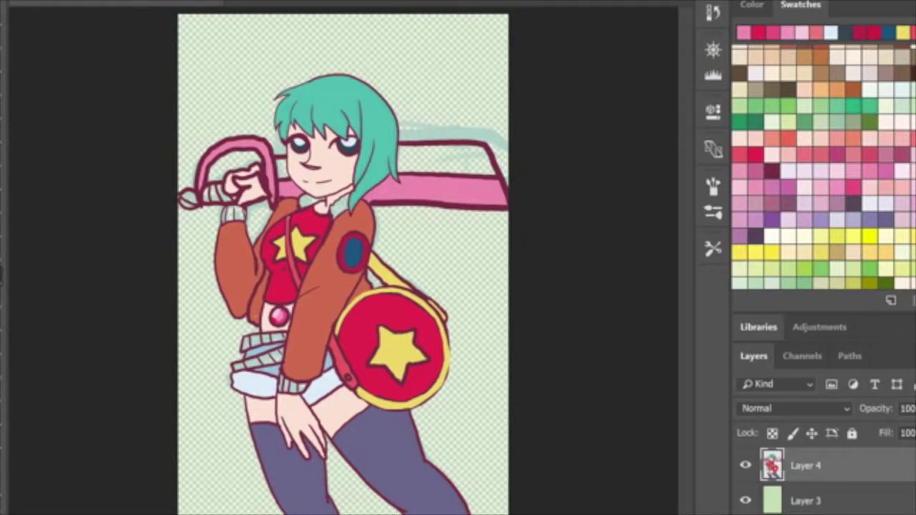
Fill the upper band of the sword blade with pale pink on both sides of the head
{"action": "left_click", "coordinate": [759, 33]}
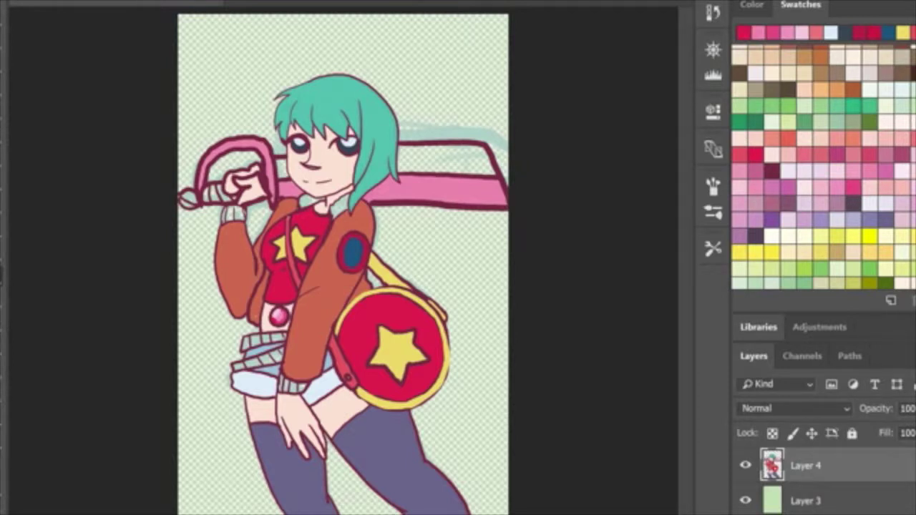
{"action": "left_click", "coordinate": [820, 187]}
{"action": "left_click", "coordinate": [458, 158]}
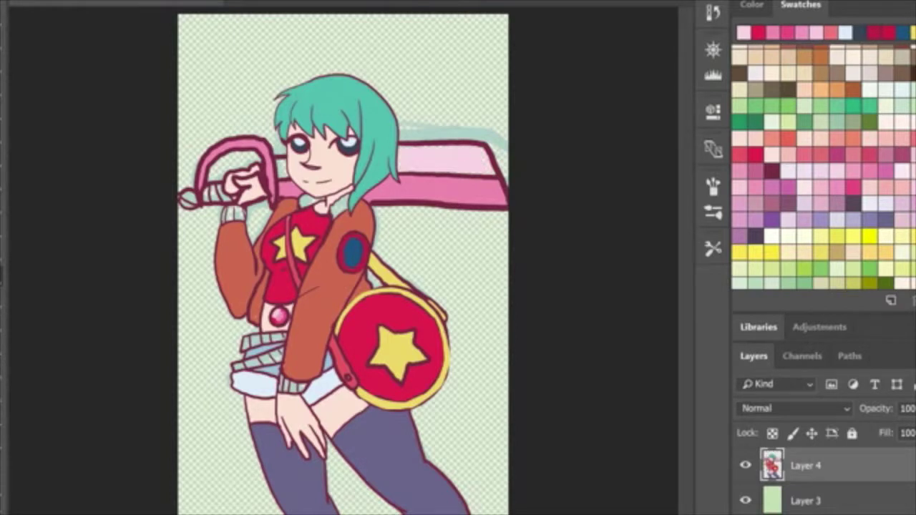
{"action": "left_click", "coordinate": [282, 169]}
Fill the round pommel at the end of the sword handle with magenta
{"action": "left_click", "coordinate": [789, 33]}
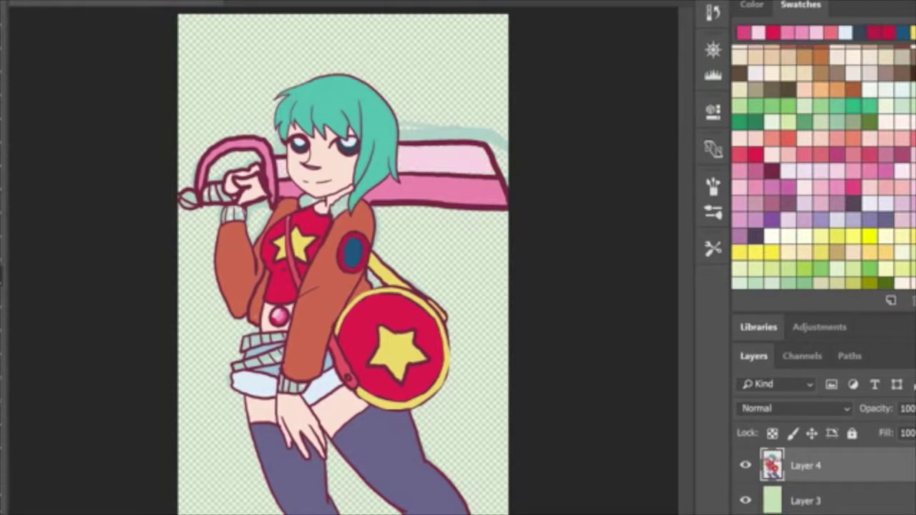
{"action": "left_click", "coordinate": [190, 196]}
{"action": "left_click", "coordinate": [188, 204]}
Darken the magenta and fill the wrapped sections of the sword grip with it
{"action": "left_click", "coordinate": [753, 6]}
{"action": "left_click_drag", "start_coordinate": [862, 43], "coordinate": [867, 82]}
{"action": "left_click", "coordinate": [207, 195]}
{"action": "left_click", "coordinate": [215, 194]}
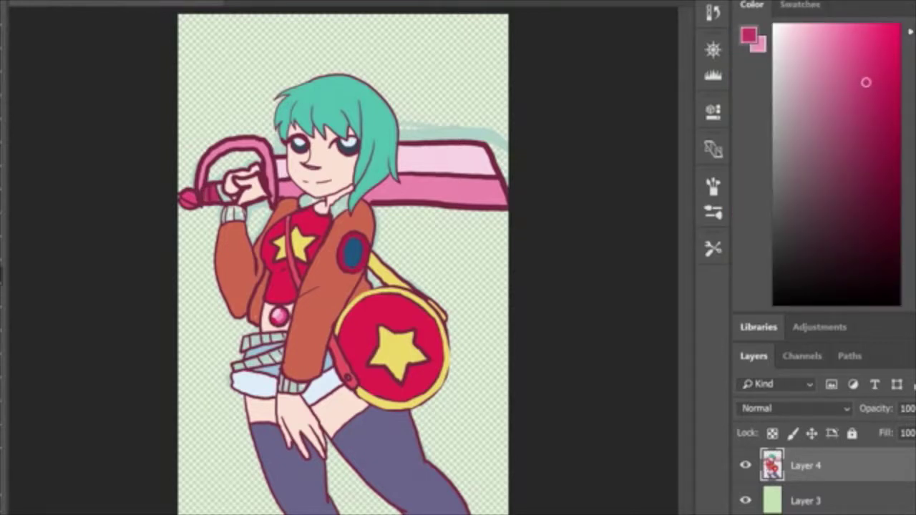
{"action": "left_click", "coordinate": [223, 193]}
{"action": "left_click", "coordinate": [234, 197]}
Fill both sides of the jacket collar with pale cream
{"action": "left_click", "coordinate": [801, 5]}
{"action": "left_click", "coordinate": [757, 73]}
{"action": "left_click", "coordinate": [309, 203]}
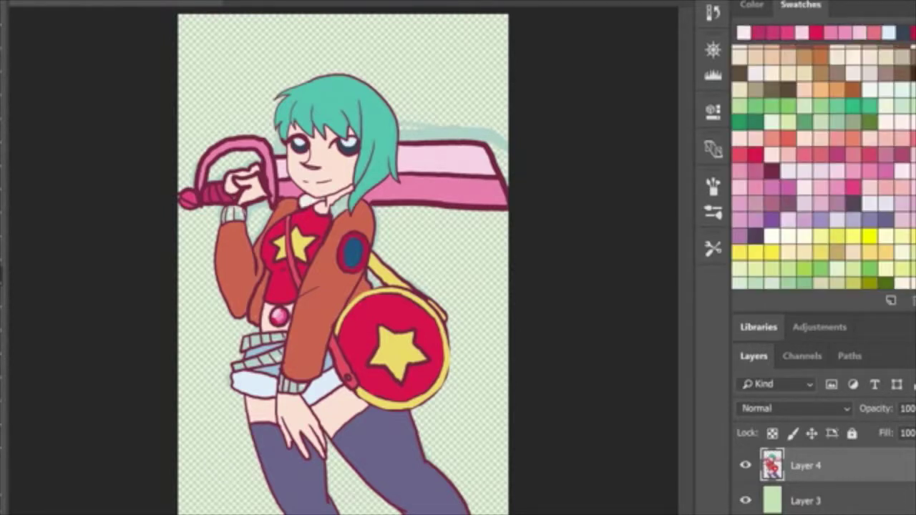
{"action": "left_click", "coordinate": [340, 205]}
{"action": "left_click", "coordinate": [790, 73]}
{"action": "left_click", "coordinate": [806, 73]}
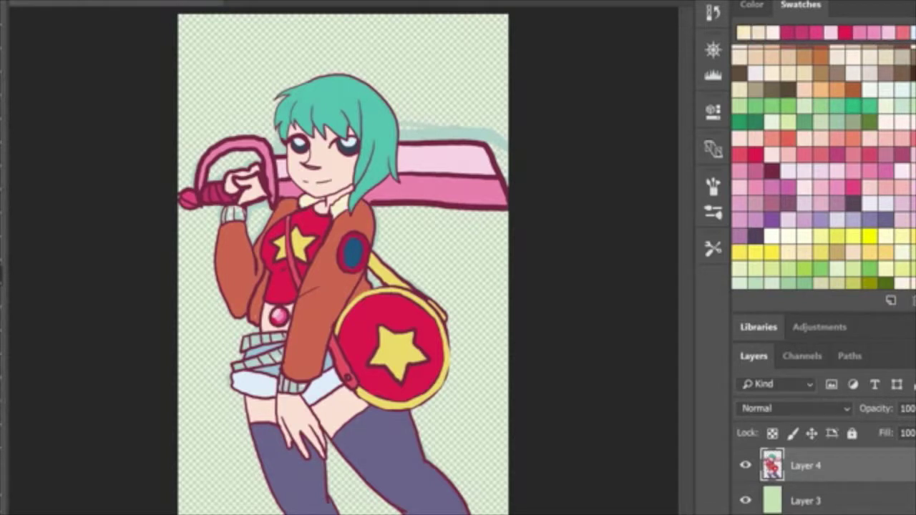
{"action": "key", "text": "i"}
{"action": "left_click", "coordinate": [323, 301]}
{"action": "key", "text": "b"}
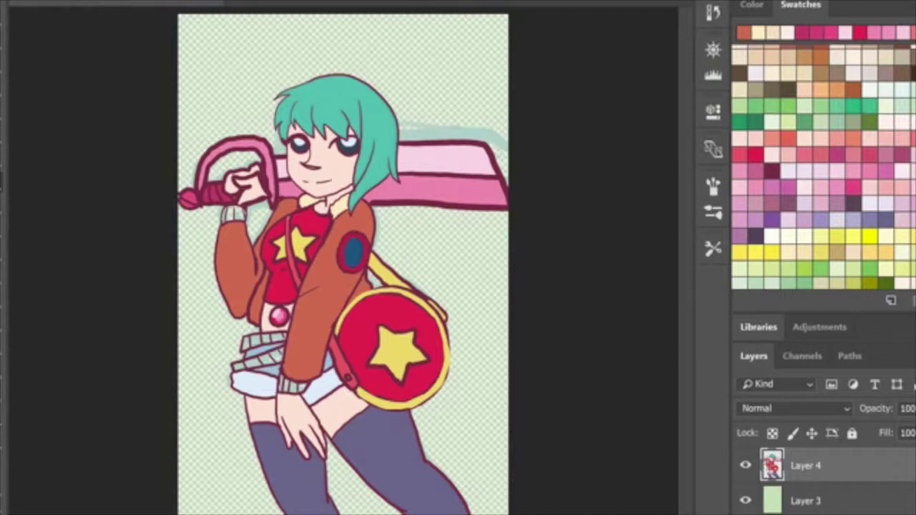
{"action": "scroll", "coordinate": [265, 331], "scroll_direction": "up", "scroll_amount": 8}
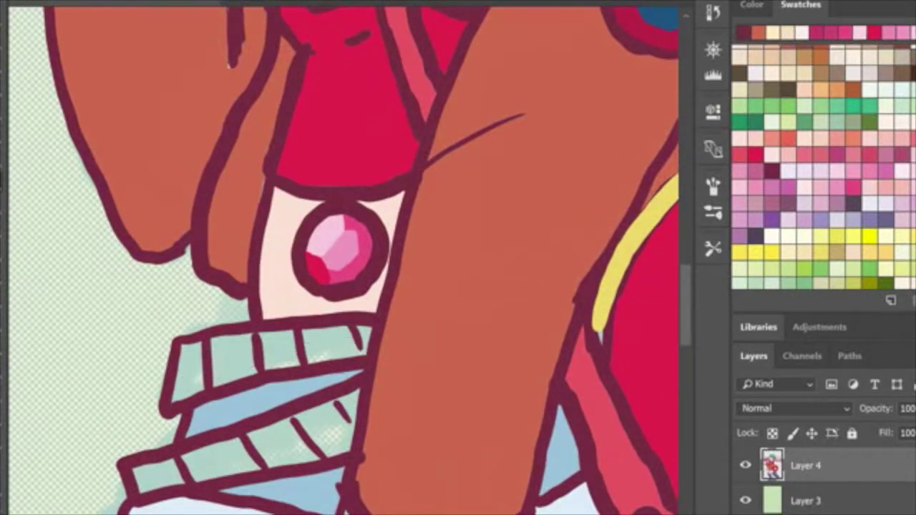
{"action": "mouse_move", "coordinate": [174, 391]}
{"action": "left_mouse_down"}
{"action": "mouse_move", "coordinate": [189, 380]}
{"action": "mouse_move", "coordinate": [369, 339]}
{"action": "left_mouse_up"}
{"action": "left_click_drag", "start_coordinate": [179, 361], "coordinate": [352, 327]}
{"action": "key", "text": "ctrl+z"}
{"action": "key", "text": "ctrl+z"}
Erase the burgundy vertical dividing lines inside the upper belt, leaving only its outline
{"action": "key", "text": "e"}
{"action": "left_click_drag", "start_coordinate": [207, 347], "coordinate": [207, 384]}
{"action": "mouse_move", "coordinate": [258, 365]}
{"action": "left_mouse_down"}
{"action": "mouse_move", "coordinate": [357, 341]}
{"action": "mouse_move", "coordinate": [258, 347]}
{"action": "mouse_move", "coordinate": [360, 329]}
{"action": "left_mouse_up"}
{"action": "left_click_drag", "start_coordinate": [255, 336], "coordinate": [193, 344]}
{"action": "left_click", "coordinate": [257, 358]}
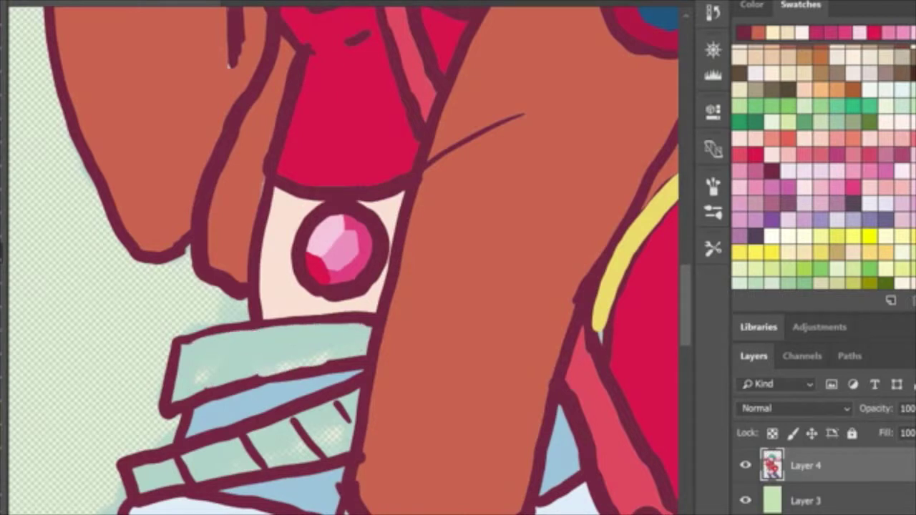
{"action": "left_click_drag", "start_coordinate": [261, 375], "coordinate": [199, 392]}
Select the inside of the upper belt and fill it with golden yellow
{"action": "key", "text": "w"}
{"action": "left_click", "coordinate": [272, 352]}
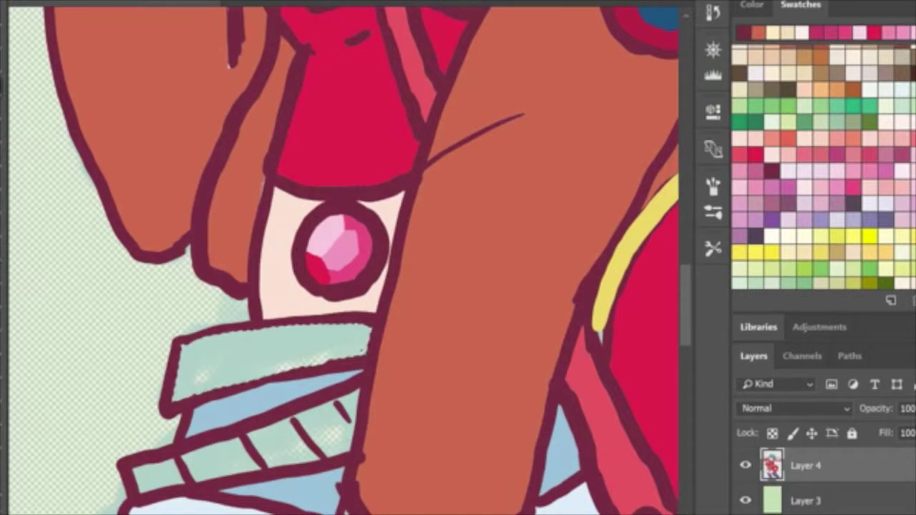
{"action": "left_click", "coordinate": [837, 252]}
{"action": "left_click", "coordinate": [854, 139]}
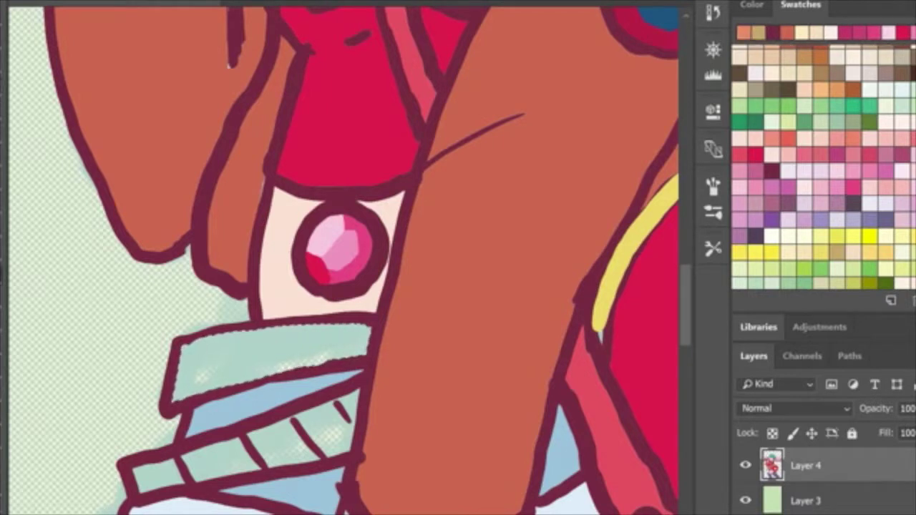
{"action": "key", "text": "alt+BackSpace"}
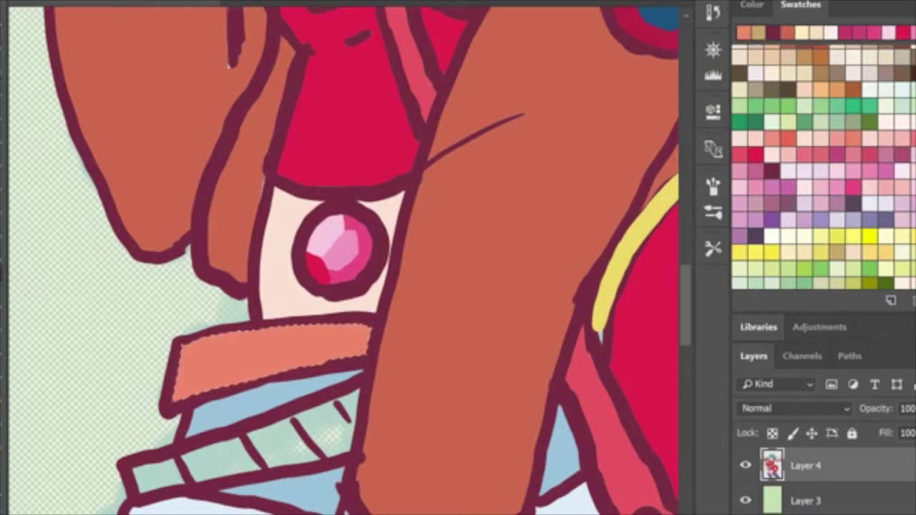
{"action": "key", "text": "alt+BackSpace"}
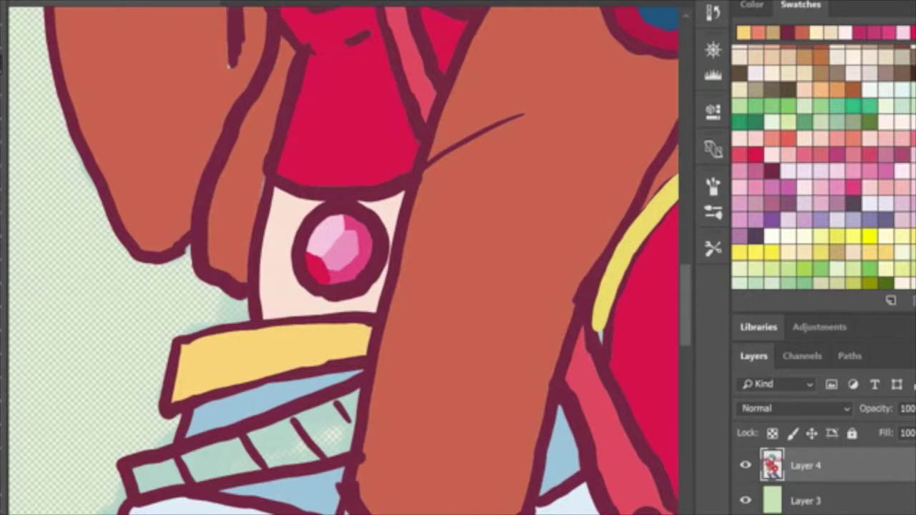
Select a spiky stitched seam pattern along the upper belt's middle, fill it with darker gold and clear the selection
{"action": "mouse_move", "coordinate": [185, 364]}
{"action": "left_mouse_down"}
{"action": "mouse_move", "coordinate": [201, 346]}
{"action": "mouse_move", "coordinate": [227, 358]}
{"action": "mouse_move", "coordinate": [262, 341]}
{"action": "mouse_move", "coordinate": [318, 345]}
{"action": "mouse_move", "coordinate": [370, 332]}
{"action": "left_mouse_up"}
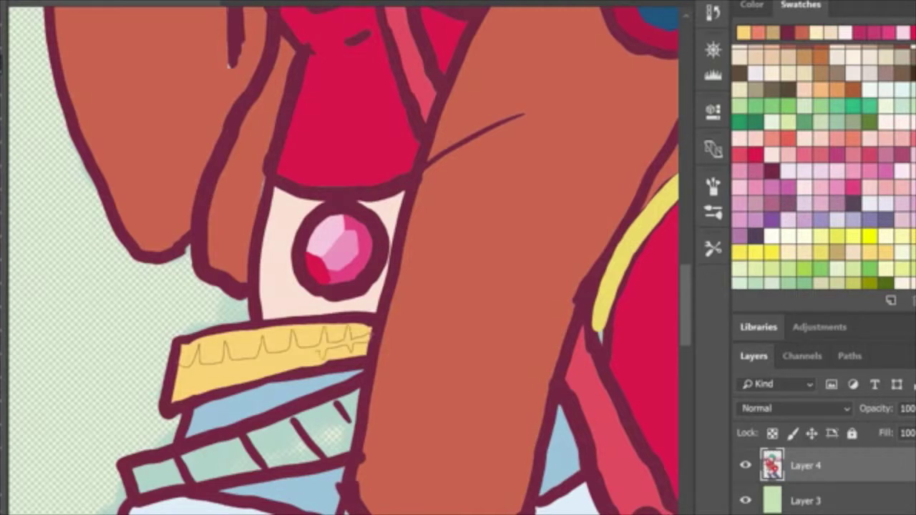
{"action": "mouse_move", "coordinate": [318, 351]}
{"action": "left_mouse_down"}
{"action": "mouse_move", "coordinate": [295, 365]}
{"action": "mouse_move", "coordinate": [183, 371]}
{"action": "left_mouse_up"}
{"action": "left_click", "coordinate": [751, 5]}
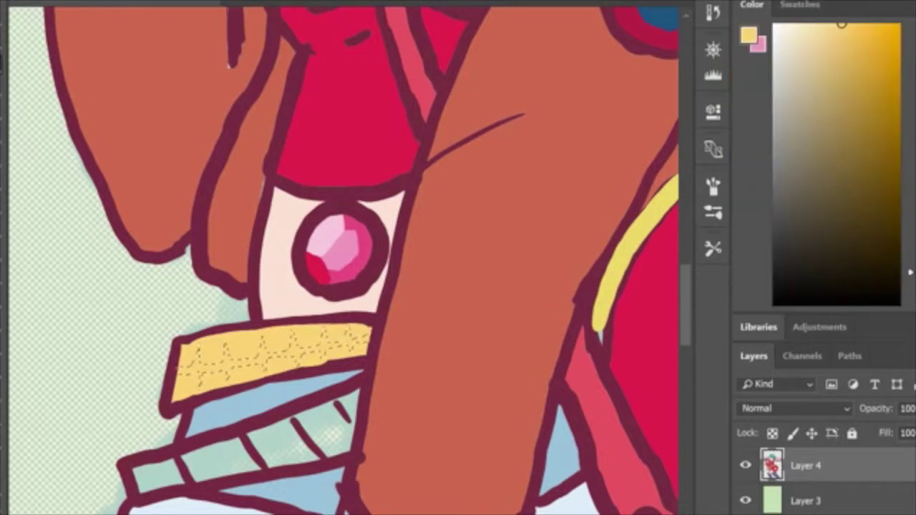
{"action": "left_click", "coordinate": [850, 47]}
{"action": "left_click", "coordinate": [849, 72]}
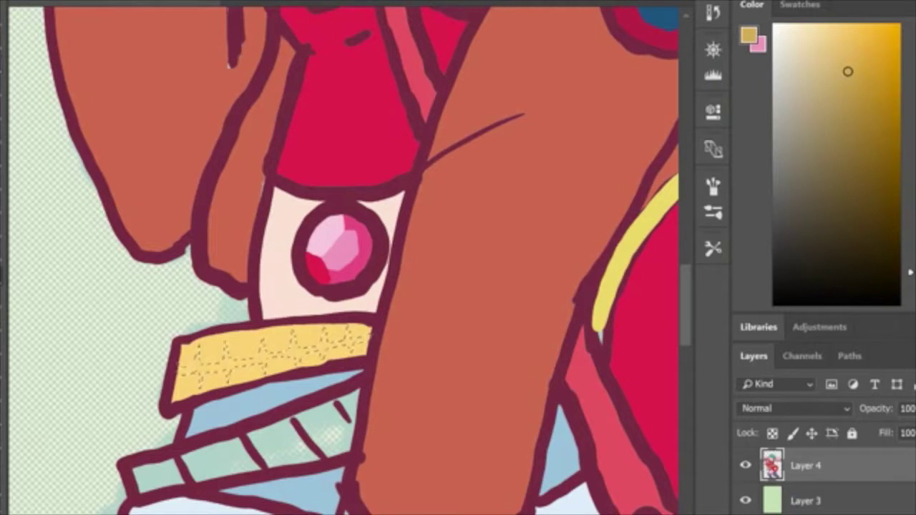
{"action": "key", "text": "alt+BackSpace"}
{"action": "key", "text": "ctrl+d"}
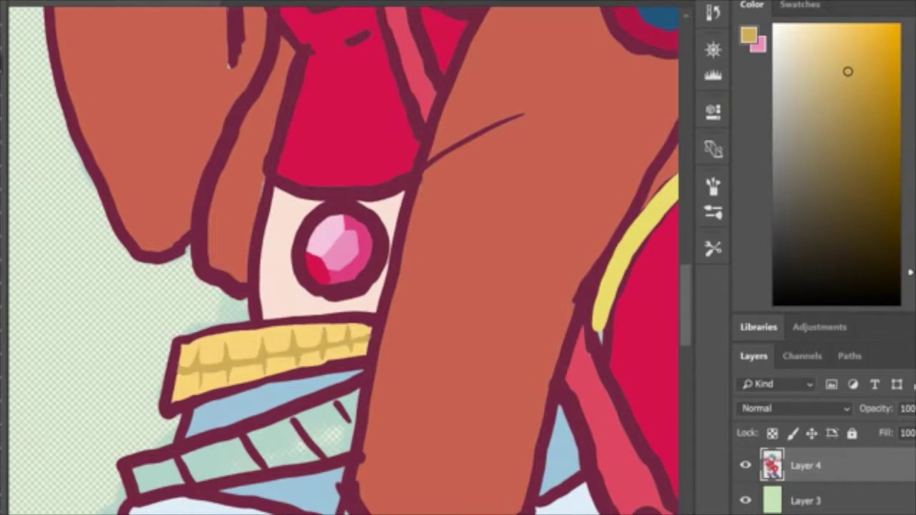
Select a thin strip along the upper belt's lower edge, shade it with a darker mustard and deselect
{"action": "mouse_move", "coordinate": [173, 395]}
{"action": "left_mouse_down"}
{"action": "mouse_move", "coordinate": [368, 345]}
{"action": "mouse_move", "coordinate": [212, 415]}
{"action": "mouse_move", "coordinate": [172, 395]}
{"action": "left_mouse_up"}
{"action": "left_click", "coordinate": [850, 98]}
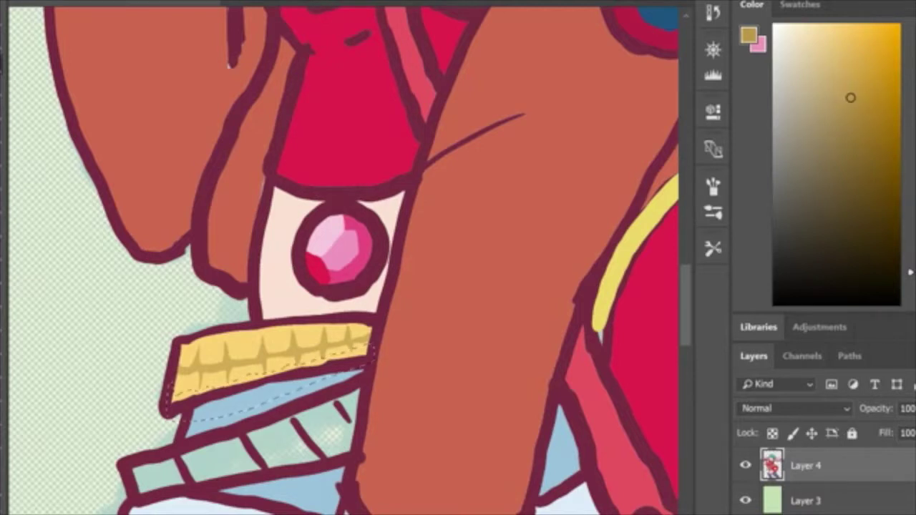
{"action": "key", "text": "alt+BackSpace"}
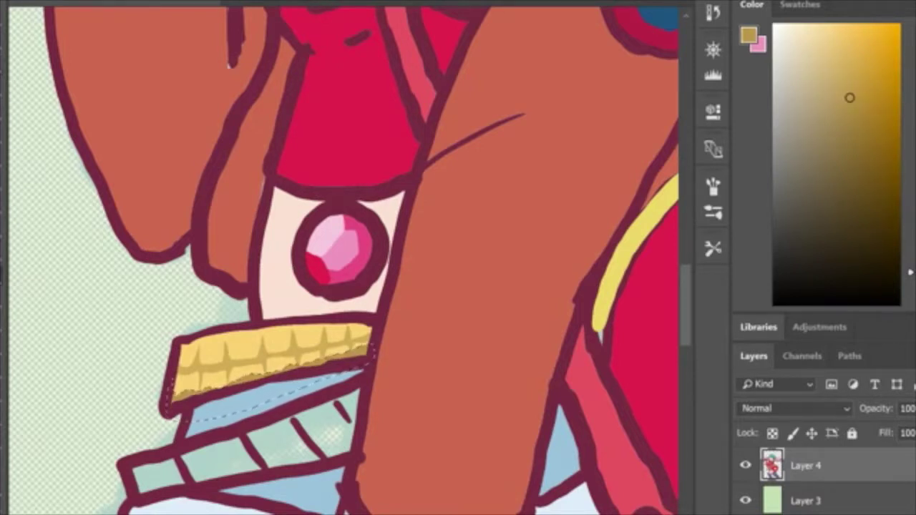
{"action": "key", "text": "ctrl+d"}
Fill the four segments of the lower belt with greyish beige
{"action": "left_click_drag", "start_coordinate": [812, 112], "coordinate": [795, 105]}
{"action": "left_click", "coordinate": [157, 476]}
{"action": "left_click", "coordinate": [219, 461]}
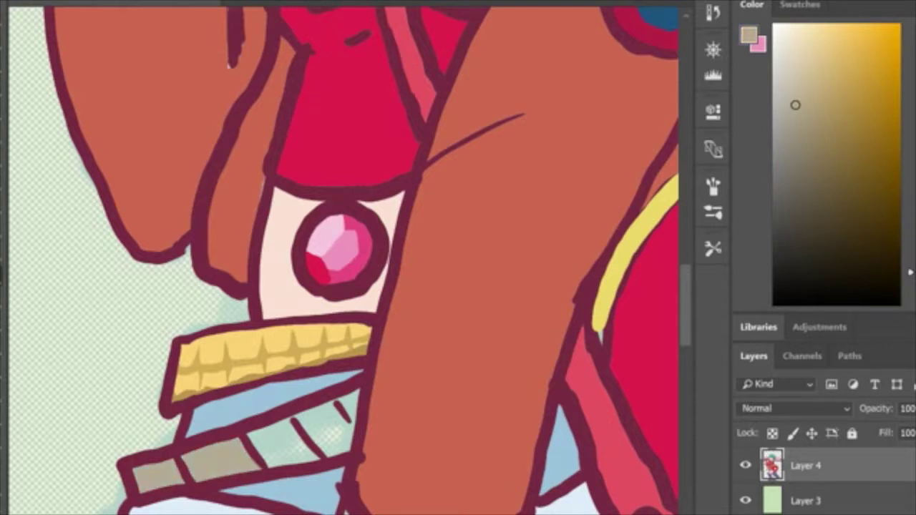
{"action": "left_click", "coordinate": [270, 447]}
{"action": "left_click", "coordinate": [320, 428]}
{"action": "key", "text": "ctrl+0"}
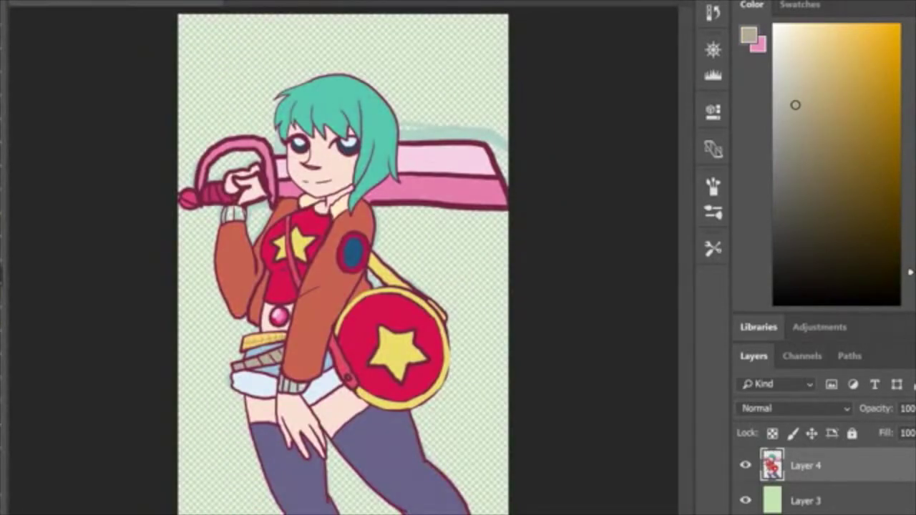
Shade the lower belt's segments with a darker grey-brown
{"action": "left_click", "coordinate": [799, 141]}
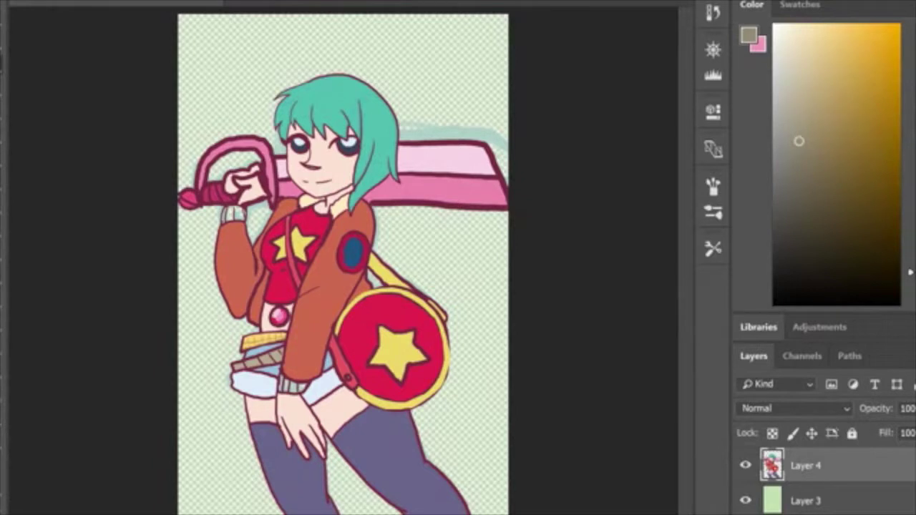
{"action": "mouse_move", "coordinate": [246, 377]}
{"action": "left_mouse_down"}
{"action": "mouse_move", "coordinate": [289, 345]}
{"action": "mouse_move", "coordinate": [232, 366]}
{"action": "left_mouse_up"}
{"action": "key", "text": "g"}
{"action": "left_click_drag", "start_coordinate": [283, 354], "coordinate": [236, 371]}
{"action": "key", "text": "ctrl+z"}
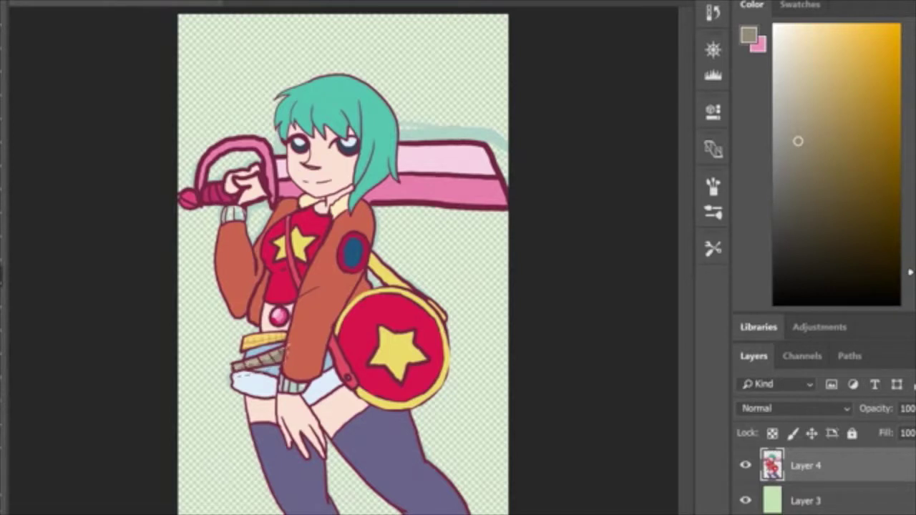
{"action": "left_click", "coordinate": [253, 363]}
{"action": "mouse_move", "coordinate": [279, 362]}
{"action": "left_mouse_down"}
{"action": "mouse_move", "coordinate": [240, 371]}
{"action": "mouse_move", "coordinate": [283, 354]}
{"action": "left_mouse_up"}
Make the green background on Layer 3 fully opaque and reselect Layer 4
{"action": "left_click", "coordinate": [807, 501]}
{"action": "left_click", "coordinate": [915, 408]}
{"action": "left_click_drag", "start_coordinate": [891, 432], "coordinate": [915, 431]}
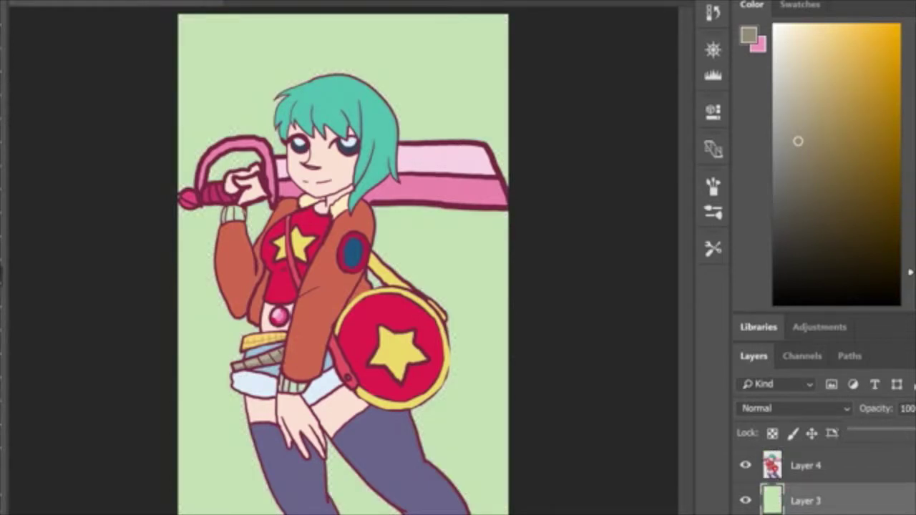
{"action": "left_click", "coordinate": [806, 466]}
{"action": "left_click", "coordinate": [806, 466]}
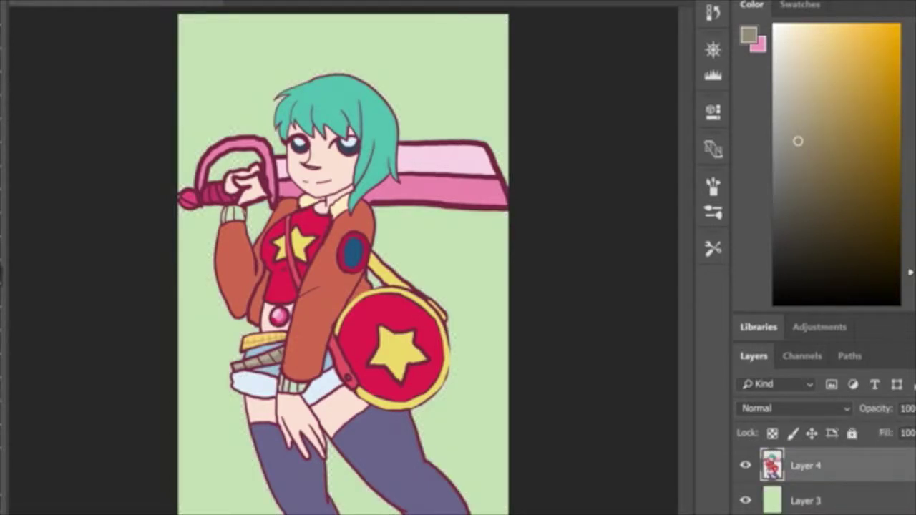
Sample the jacket's orange, shift it to a darker red-brown and fill both ribbed sleeve cuffs with it
{"action": "key", "text": "i"}
{"action": "left_click", "coordinate": [306, 326]}
{"action": "left_click", "coordinate": [857, 102]}
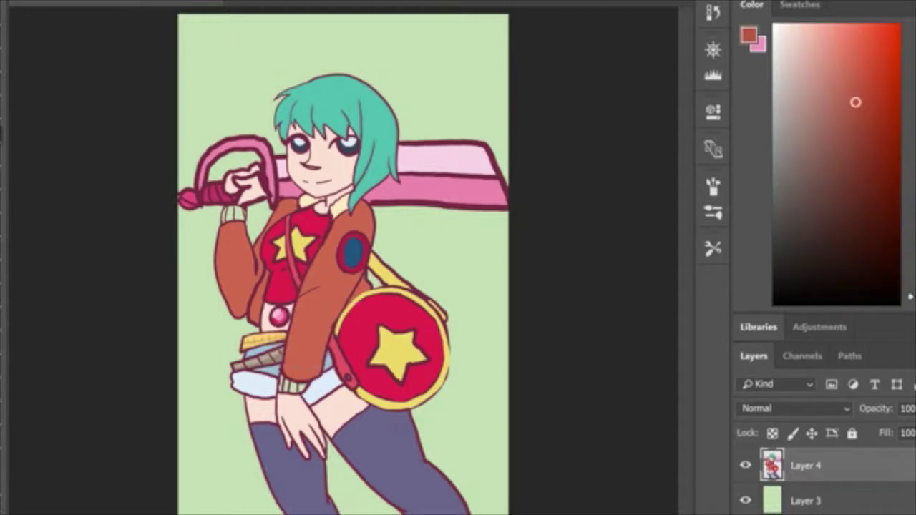
{"action": "key", "text": "g"}
{"action": "left_click_drag", "start_coordinate": [279, 378], "coordinate": [307, 389]}
{"action": "mouse_move", "coordinate": [222, 208]}
{"action": "left_mouse_down"}
{"action": "mouse_move", "coordinate": [226, 223]}
{"action": "mouse_move", "coordinate": [245, 213]}
{"action": "left_mouse_up"}
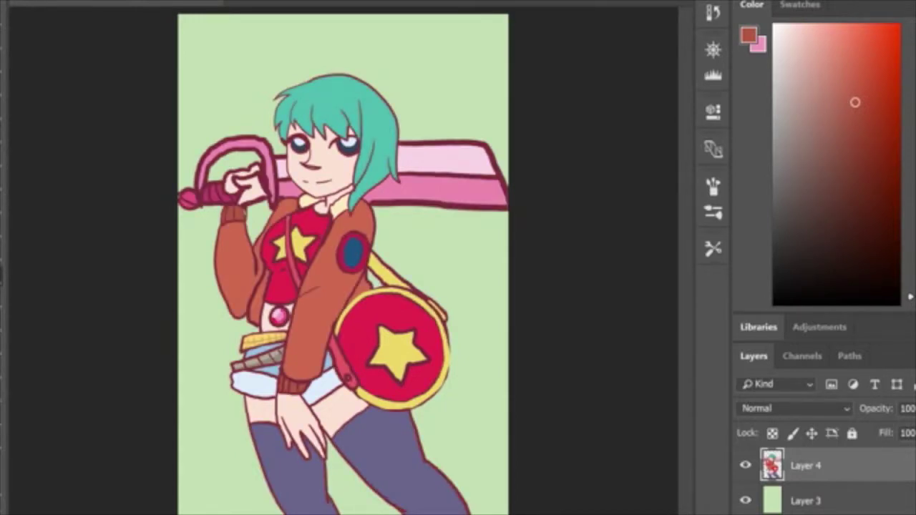
{"action": "scroll", "coordinate": [245, 213], "scroll_direction": "up", "scroll_amount": 8}
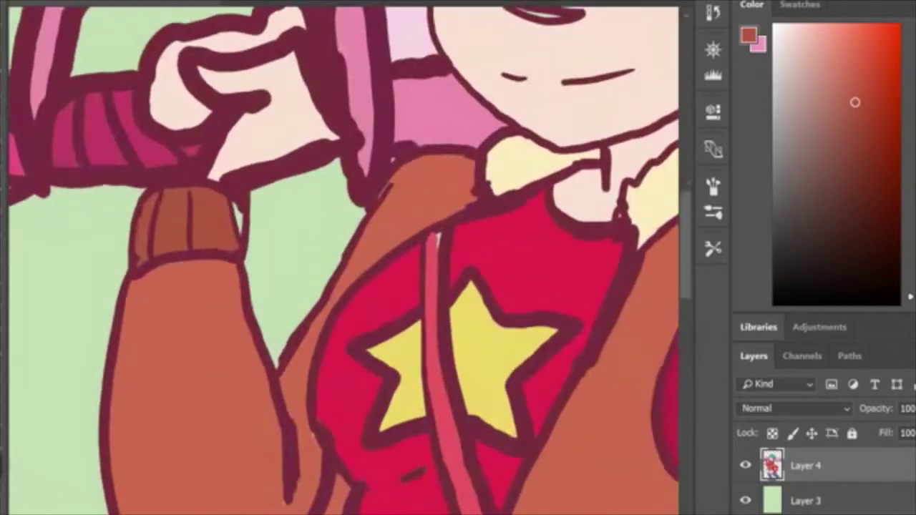
{"action": "scroll", "coordinate": [244, 211], "scroll_direction": "down", "scroll_amount": 5}
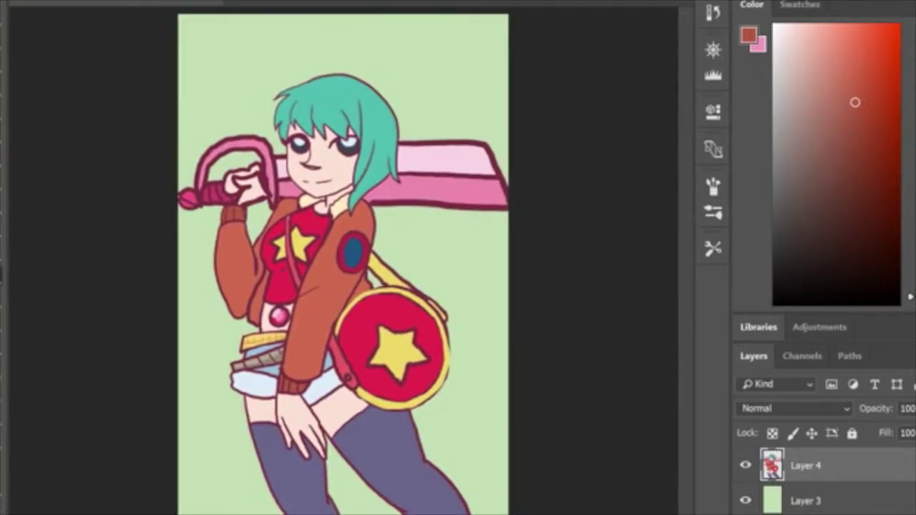
Sample a skin tone from the figure, pick a darker shade of it and fill the neck's shadow below the jaw
{"action": "left_click", "coordinate": [300, 415], "text": "alt"}
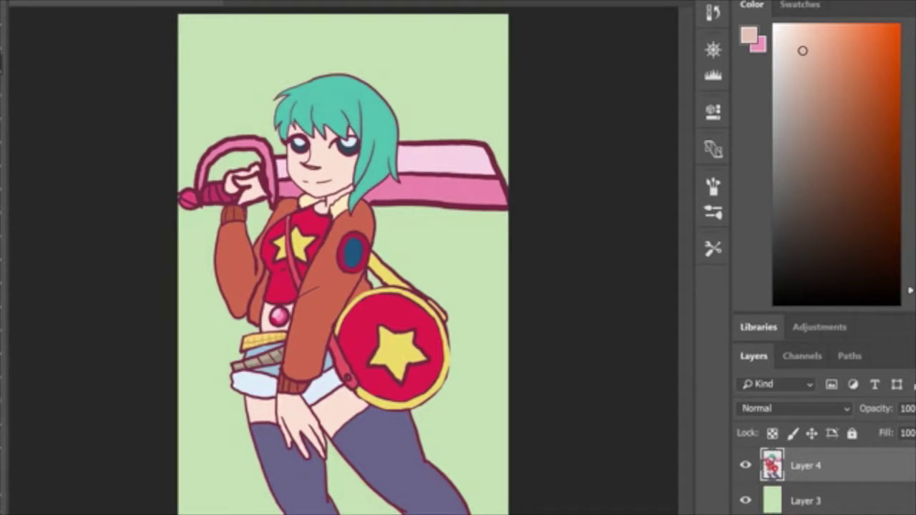
{"action": "key", "text": "z"}
{"action": "left_click_drag", "start_coordinate": [335, 187], "coordinate": [415, 187]}
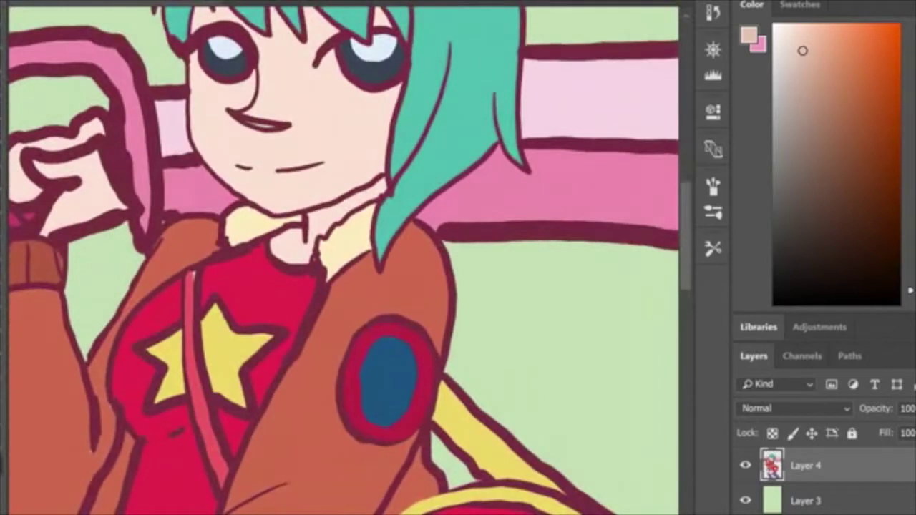
{"action": "key", "text": "b"}
{"action": "left_click_drag", "start_coordinate": [307, 215], "coordinate": [306, 234]}
{"action": "left_click_drag", "start_coordinate": [326, 238], "coordinate": [351, 217]}
{"action": "key", "text": "alt+BackSpace"}
{"action": "scroll", "coordinate": [344, 258], "scroll_direction": "up", "scroll_amount": 5}
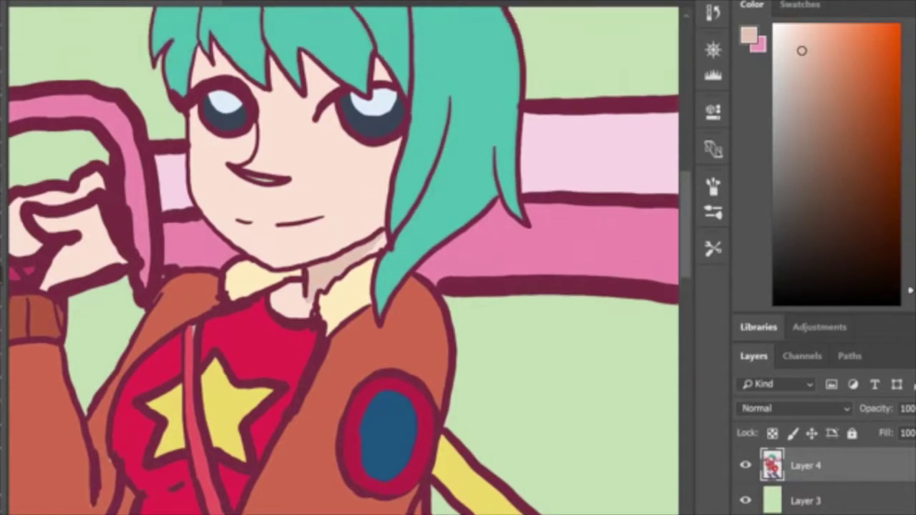
Shade the skin above both eyes, between the eyes and the fringe, with the darker skin tone
{"action": "mouse_move", "coordinate": [190, 190]}
{"action": "left_mouse_down"}
{"action": "mouse_move", "coordinate": [231, 160]}
{"action": "mouse_move", "coordinate": [190, 187]}
{"action": "left_mouse_up"}
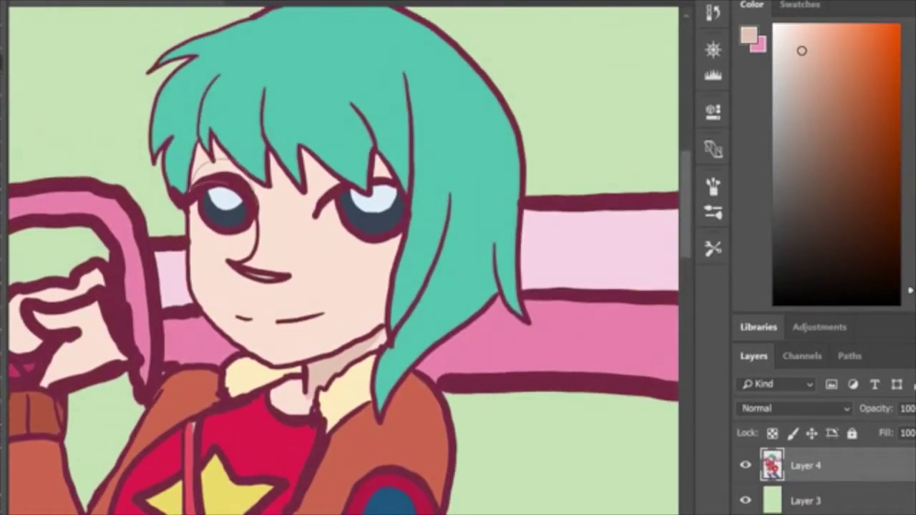
{"action": "left_click_drag", "start_coordinate": [247, 171], "coordinate": [194, 179]}
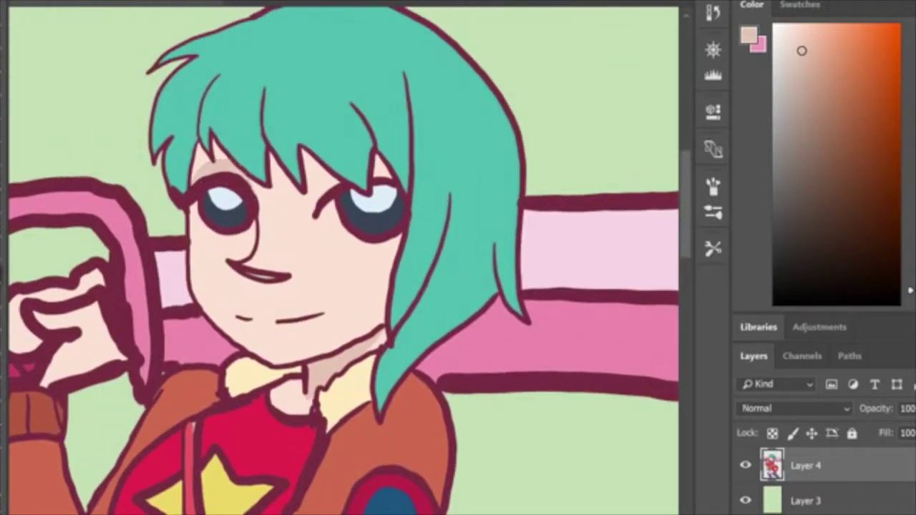
{"action": "key", "text": "l"}
{"action": "mouse_move", "coordinate": [320, 202]}
{"action": "left_mouse_down"}
{"action": "mouse_move", "coordinate": [401, 184]}
{"action": "mouse_move", "coordinate": [322, 204]}
{"action": "left_mouse_up"}
{"action": "key", "text": "g"}
{"action": "left_click", "coordinate": [385, 170]}
{"action": "left_click", "coordinate": [330, 182]}
{"action": "key", "text": "ctrl+d"}
Sample the burgundy line colour and draw short eyebrows above both eyes beneath the fringe
{"action": "left_click", "coordinate": [344, 215]}
{"action": "key", "text": "b"}
{"action": "left_click_drag", "start_coordinate": [198, 165], "coordinate": [229, 160]}
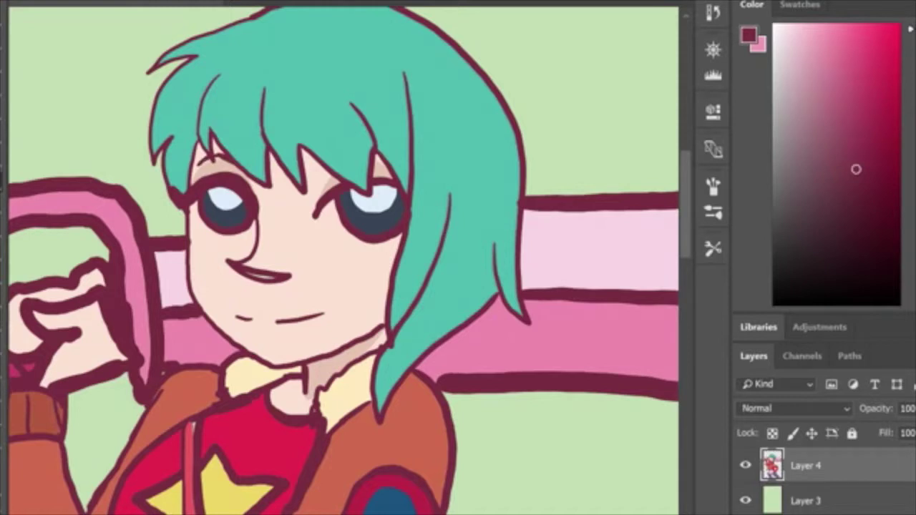
{"action": "left_click_drag", "start_coordinate": [331, 182], "coordinate": [323, 171]}
Reshape the end of the sword's blade into a curved, pointed tip within the canvas
{"action": "key", "text": "ctrl+0"}
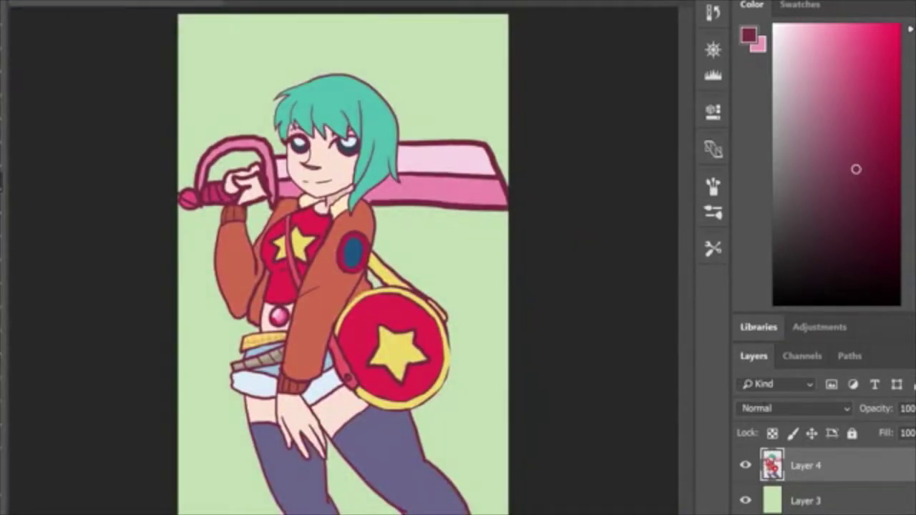
{"action": "left_click", "coordinate": [523, 476]}
{"action": "left_click", "coordinate": [756, 248]}
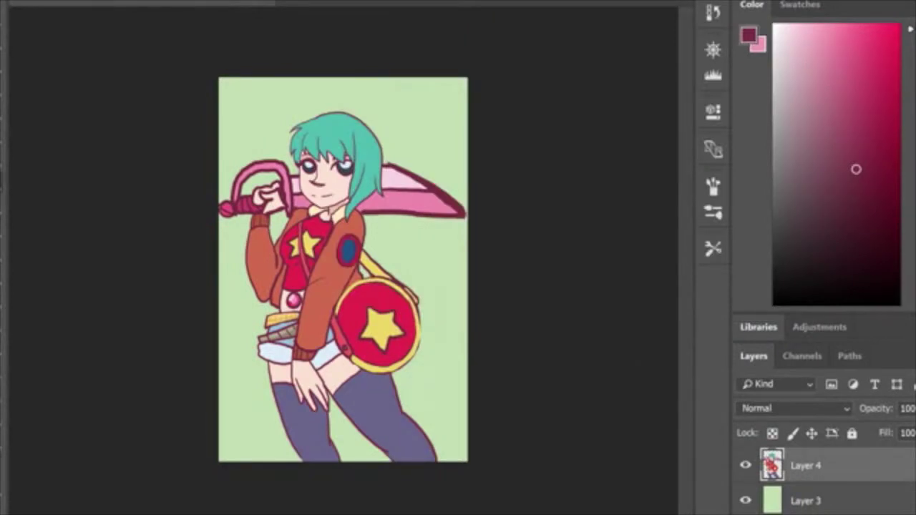
Outline the outer rim of the round star shield in burgundy
{"action": "key", "text": "z"}
{"action": "left_click", "coordinate": [494, 312]}
{"action": "left_click", "coordinate": [494, 312]}
{"action": "left_click", "coordinate": [494, 313]}
{"action": "key", "text": "b"}
{"action": "mouse_move", "coordinate": [419, 288]}
{"action": "left_mouse_down"}
{"action": "mouse_move", "coordinate": [430, 351]}
{"action": "mouse_move", "coordinate": [412, 451]}
{"action": "mouse_move", "coordinate": [315, 505]}
{"action": "mouse_move", "coordinate": [208, 454]}
{"action": "mouse_move", "coordinate": [351, 494]}
{"action": "mouse_move", "coordinate": [417, 434]}
{"action": "mouse_move", "coordinate": [433, 351]}
{"action": "mouse_move", "coordinate": [401, 280]}
{"action": "left_mouse_up"}
{"action": "key", "text": "ctrl+z"}
{"action": "key", "text": "ctrl+0"}
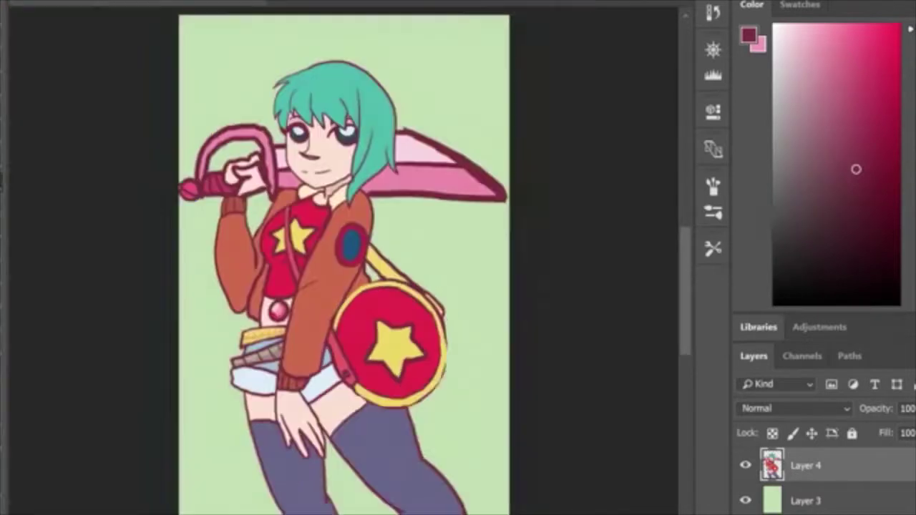
Sample the shield's red and shift it to a darker crimson
{"action": "key", "text": "i"}
{"action": "left_click", "coordinate": [358, 329]}
{"action": "left_click_drag", "start_coordinate": [888, 44], "coordinate": [881, 87]}
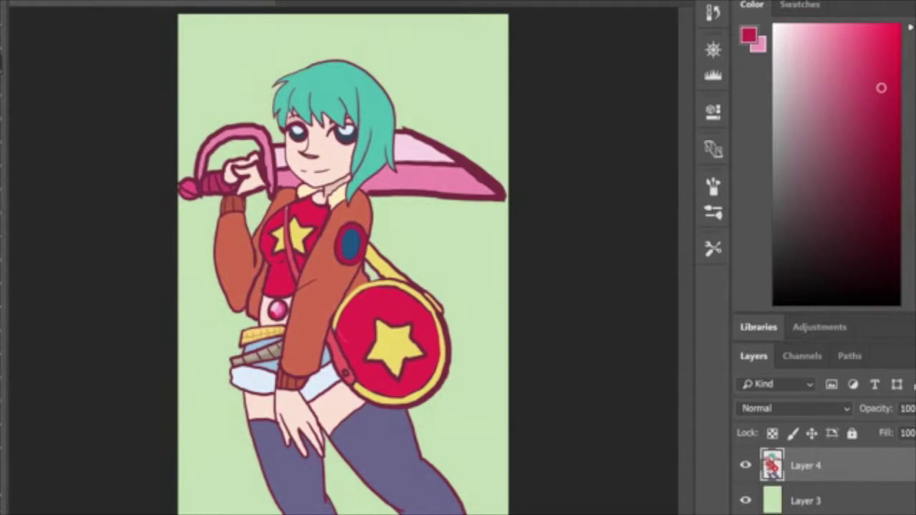
Try a darker crimson shadow on the shield's red face around the star
{"action": "mouse_move", "coordinate": [347, 343]}
{"action": "left_mouse_down"}
{"action": "mouse_move", "coordinate": [424, 307]}
{"action": "mouse_move", "coordinate": [438, 385]}
{"action": "mouse_move", "coordinate": [335, 331]}
{"action": "left_mouse_up"}
{"action": "key", "text": "g"}
{"action": "left_click", "coordinate": [380, 376]}
{"action": "key", "text": "ctrl+d"}
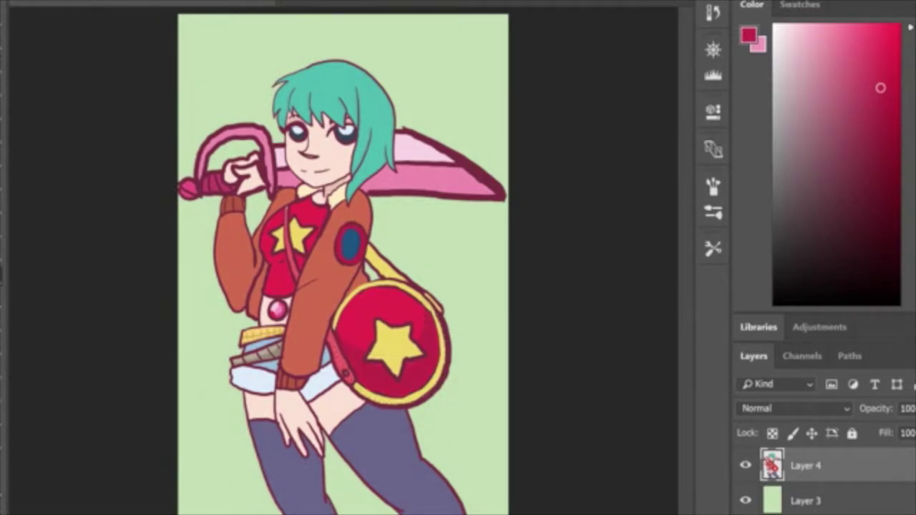
{"action": "key", "text": "ctrl+alt+z"}
{"action": "key", "text": "ctrl+alt+z"}
Select a curved crescent along the shield face's upper-left side and fill it with the darker crimson
{"action": "key", "text": "l"}
{"action": "mouse_move", "coordinate": [356, 378]}
{"action": "left_mouse_down"}
{"action": "mouse_move", "coordinate": [374, 308]}
{"action": "mouse_move", "coordinate": [428, 301]}
{"action": "left_mouse_up"}
{"action": "mouse_move", "coordinate": [375, 278]}
{"action": "left_mouse_down"}
{"action": "mouse_move", "coordinate": [339, 302]}
{"action": "mouse_move", "coordinate": [336, 358]}
{"action": "left_mouse_up"}
{"action": "key", "text": "g"}
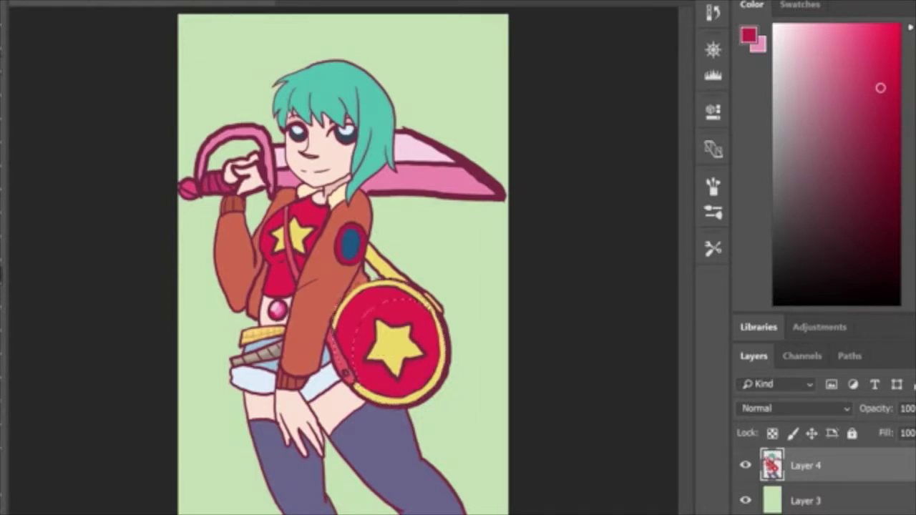
{"action": "left_click", "coordinate": [357, 319]}
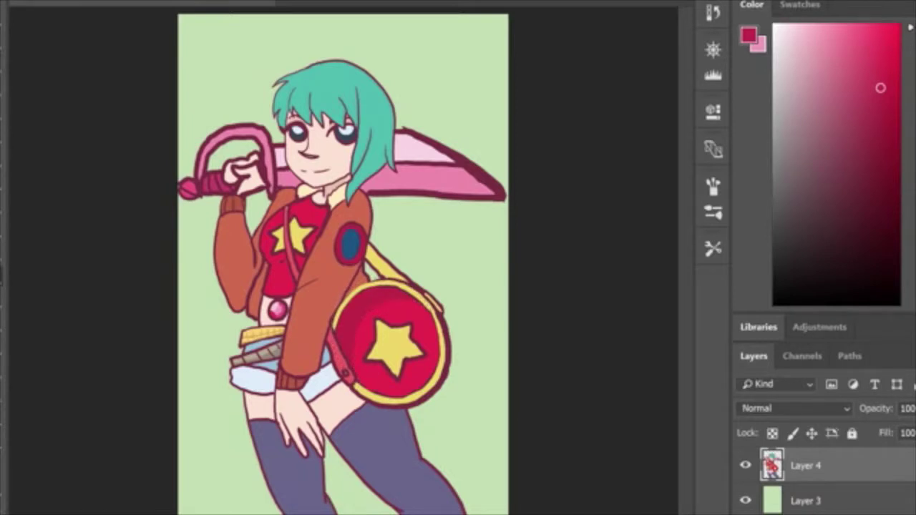
Shade the red shirt's side and underneath the bust with the darker crimson
{"action": "key", "text": "l"}
{"action": "mouse_move", "coordinate": [261, 234]}
{"action": "left_mouse_down"}
{"action": "mouse_move", "coordinate": [308, 261]}
{"action": "mouse_move", "coordinate": [260, 241]}
{"action": "left_mouse_up"}
{"action": "left_click_drag", "start_coordinate": [295, 269], "coordinate": [325, 226]}
{"action": "key", "text": "g"}
{"action": "left_click", "coordinate": [276, 259]}
{"action": "key", "text": "ctrl+d"}
Try shading the cheek and jaw on the sword-hilt side of the face with a sampled darker skin tone
{"action": "key", "text": "i"}
{"action": "left_click", "coordinate": [319, 151]}
{"action": "key", "text": "z"}
{"action": "left_click_drag", "start_coordinate": [319, 127], "coordinate": [358, 110]}
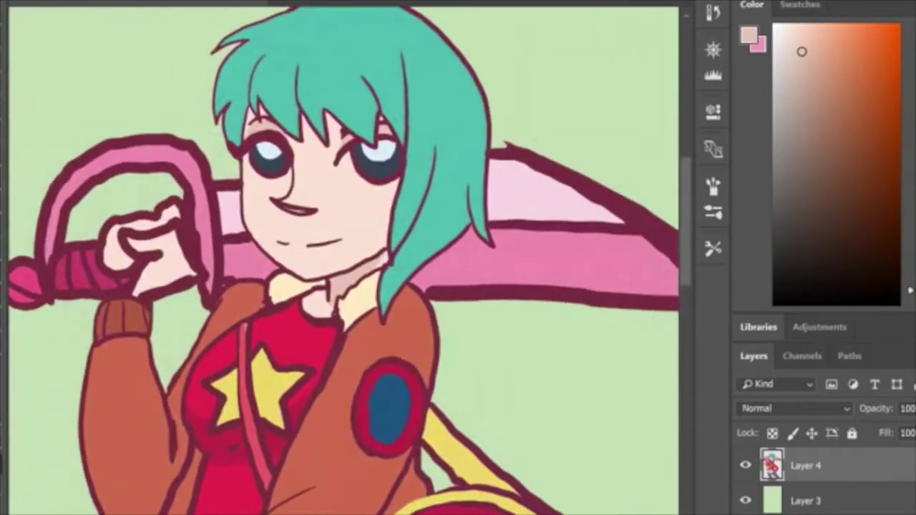
{"action": "mouse_move", "coordinate": [247, 152]}
{"action": "left_mouse_down"}
{"action": "mouse_move", "coordinate": [280, 205]}
{"action": "mouse_move", "coordinate": [282, 268]}
{"action": "mouse_move", "coordinate": [247, 154]}
{"action": "left_mouse_up"}
{"action": "key", "text": "g"}
{"action": "left_click", "coordinate": [259, 217]}
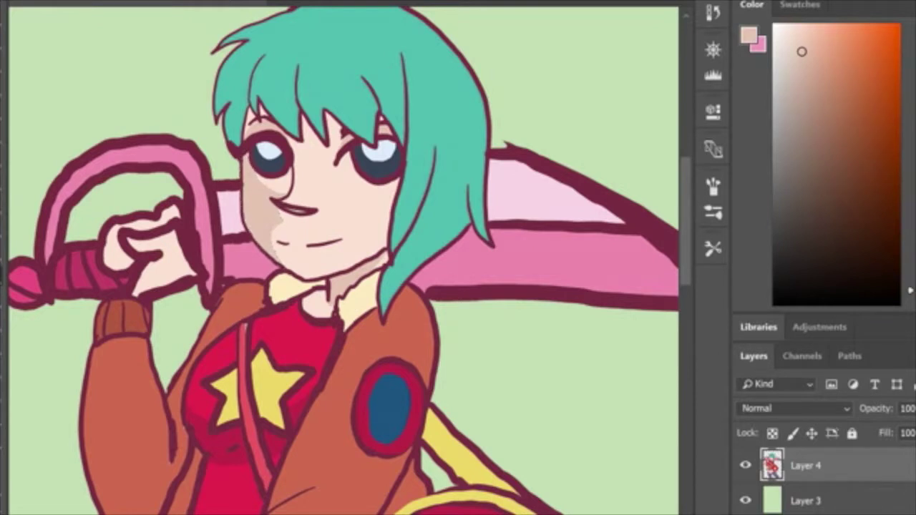
{"action": "key", "text": "ctrl+z"}
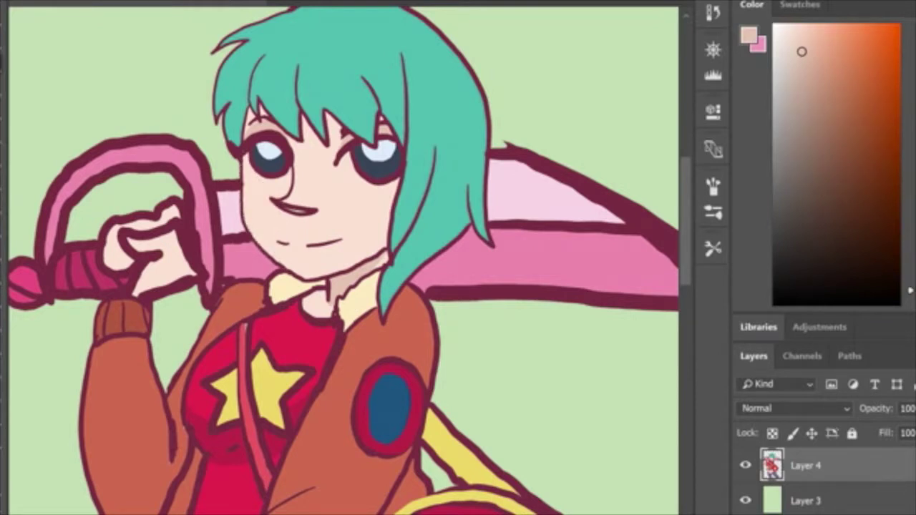
Select the lip area around the mouth line and fill it with a bright pink swatch
{"action": "mouse_move", "coordinate": [279, 235]}
{"action": "left_mouse_down"}
{"action": "mouse_move", "coordinate": [325, 242]}
{"action": "mouse_move", "coordinate": [281, 242]}
{"action": "left_mouse_up"}
{"action": "left_click", "coordinate": [800, 5]}
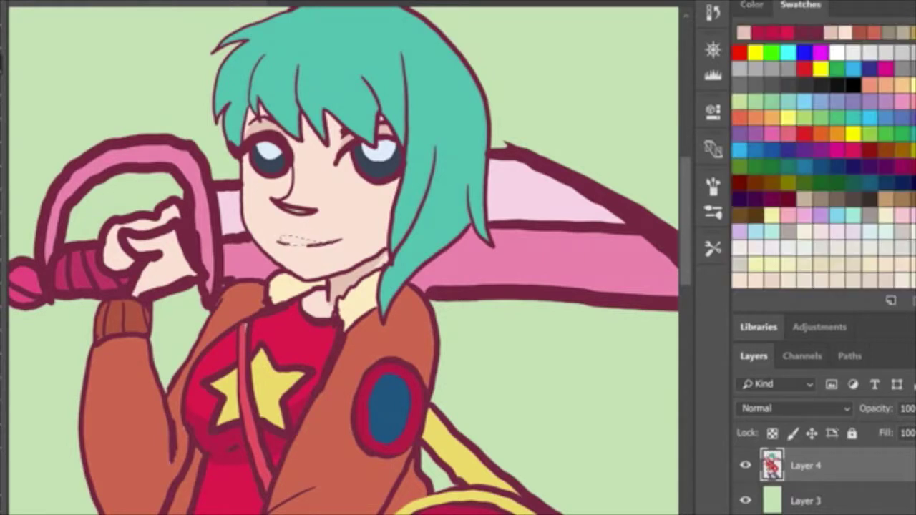
{"action": "scroll", "coordinate": [823, 166], "scroll_direction": "down", "scroll_amount": 3}
{"action": "scroll", "coordinate": [823, 166], "scroll_direction": "down", "scroll_amount": 1}
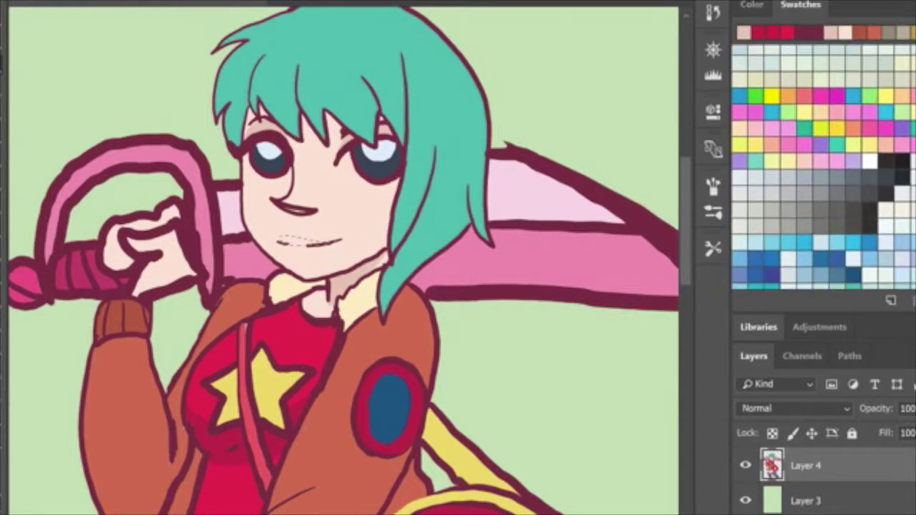
{"action": "left_click", "coordinate": [870, 112]}
{"action": "key", "text": "alt+BackSpace"}
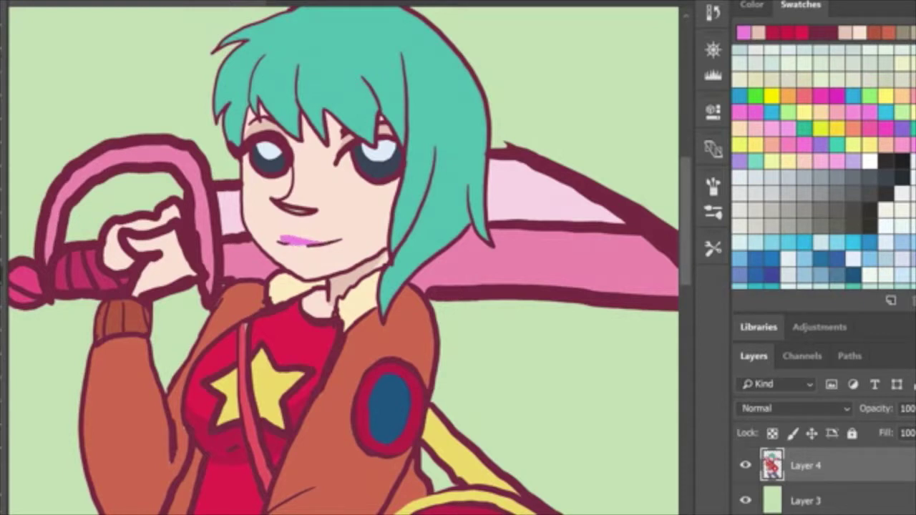
Sample the shadow skin tone from the neck
{"action": "key", "text": "i"}
{"action": "left_click", "coordinate": [365, 273]}
{"action": "key", "text": "l"}
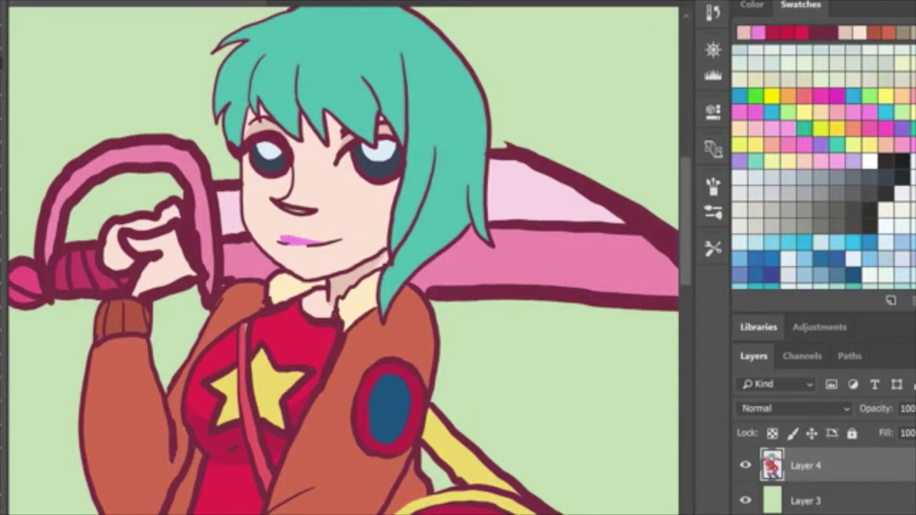
Try a narrower shadow from the cheek to the chin on the sword-hilt side of the face
{"action": "mouse_move", "coordinate": [285, 241]}
{"action": "left_mouse_down"}
{"action": "mouse_move", "coordinate": [270, 219]}
{"action": "mouse_move", "coordinate": [238, 208]}
{"action": "mouse_move", "coordinate": [281, 245]}
{"action": "left_mouse_up"}
{"action": "key", "text": "alt+BackSpace"}
{"action": "key", "text": "ctrl+d"}
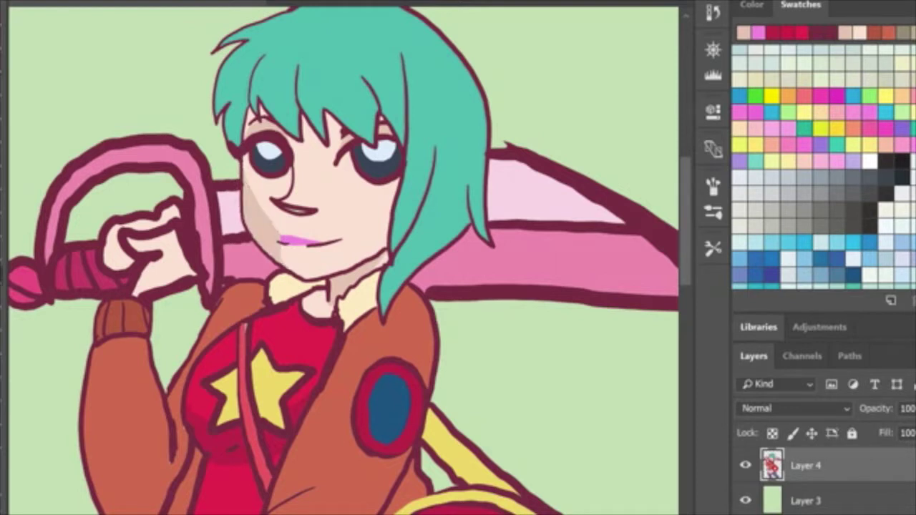
{"action": "key", "text": "ctrl+z"}
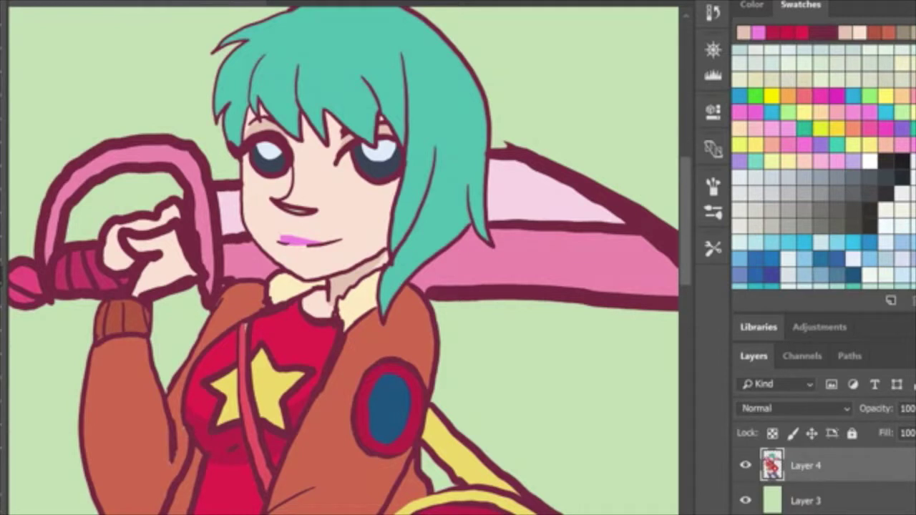
Shade the cheek and jawline beside the long hair strand with the shadow skin tone
{"action": "key", "text": "l"}
{"action": "mouse_move", "coordinate": [274, 203]}
{"action": "left_mouse_down"}
{"action": "mouse_move", "coordinate": [300, 219]}
{"action": "mouse_move", "coordinate": [275, 202]}
{"action": "left_mouse_up"}
{"action": "key", "text": "l"}
{"action": "mouse_move", "coordinate": [321, 275]}
{"action": "left_mouse_down"}
{"action": "mouse_move", "coordinate": [408, 228]}
{"action": "mouse_move", "coordinate": [323, 275]}
{"action": "mouse_move", "coordinate": [402, 168]}
{"action": "mouse_move", "coordinate": [327, 277]}
{"action": "left_mouse_up"}
{"action": "key", "text": "ctrl+d"}
{"action": "key", "text": "g"}
{"action": "left_click", "coordinate": [370, 241]}
{"action": "key", "text": "ctrl+d"}
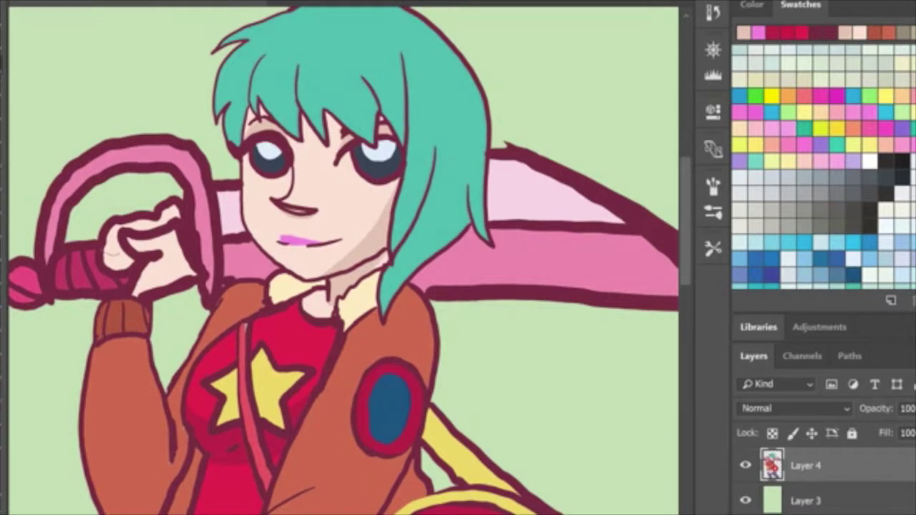
Shade the fingers and palm of the hand gripping the sword with the shadow skin tone
{"action": "mouse_move", "coordinate": [129, 249]}
{"action": "left_mouse_down"}
{"action": "mouse_move", "coordinate": [187, 209]}
{"action": "mouse_move", "coordinate": [101, 265]}
{"action": "mouse_move", "coordinate": [105, 252]}
{"action": "left_mouse_up"}
{"action": "key", "text": "g"}
{"action": "left_click", "coordinate": [117, 260]}
{"action": "left_click", "coordinate": [173, 213]}
{"action": "key", "text": "ctrl+d"}
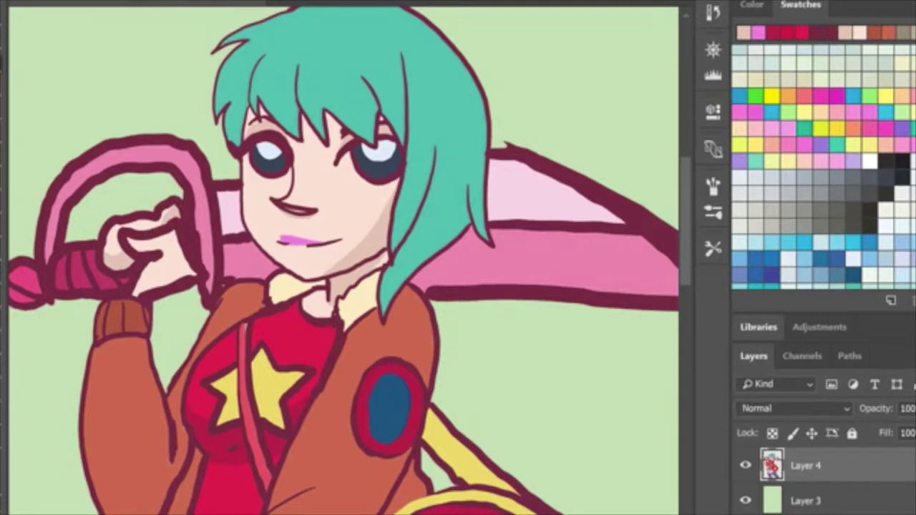
{"action": "mouse_move", "coordinate": [129, 242]}
{"action": "left_mouse_down"}
{"action": "mouse_move", "coordinate": [172, 254]}
{"action": "mouse_move", "coordinate": [132, 285]}
{"action": "mouse_move", "coordinate": [126, 244]}
{"action": "left_mouse_up"}
{"action": "key", "text": "g"}
{"action": "left_click", "coordinate": [153, 262]}
{"action": "key", "text": "ctrl+d"}
{"action": "key", "text": "ctrl+minus"}
{"action": "key", "text": "ctrl+minus"}
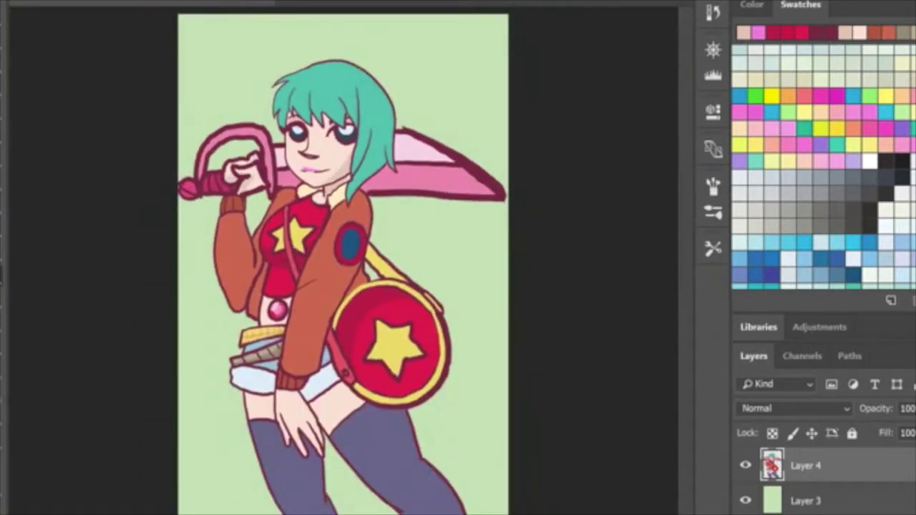
Sample the ribbed cuff's red-brown, make it more saturated and shade the jacket's raised sleeve, shoulder edge and back piece with it
{"action": "key", "text": "i"}
{"action": "left_click", "coordinate": [232, 206]}
{"action": "left_click", "coordinate": [752, 6]}
{"action": "left_click_drag", "start_coordinate": [855, 104], "coordinate": [879, 109]}
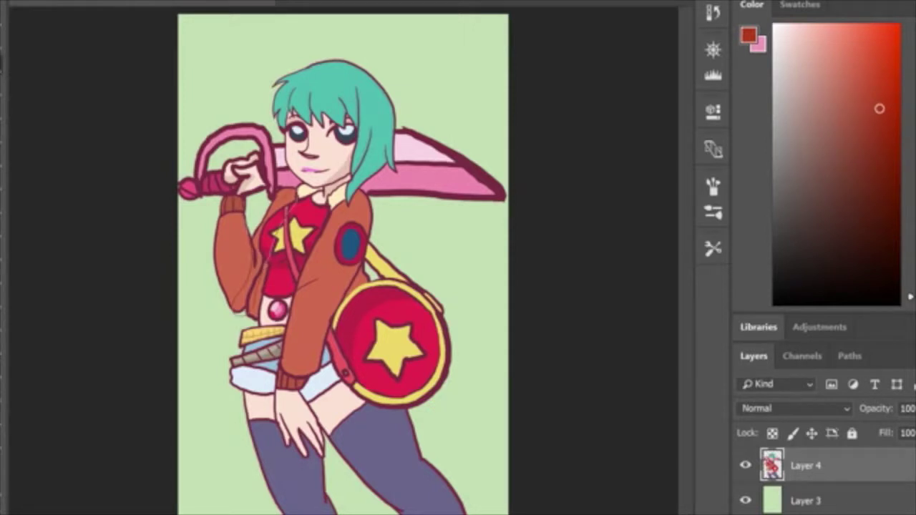
{"action": "left_click_drag", "start_coordinate": [250, 240], "coordinate": [273, 211]}
{"action": "key", "text": "g"}
{"action": "left_click", "coordinate": [249, 286]}
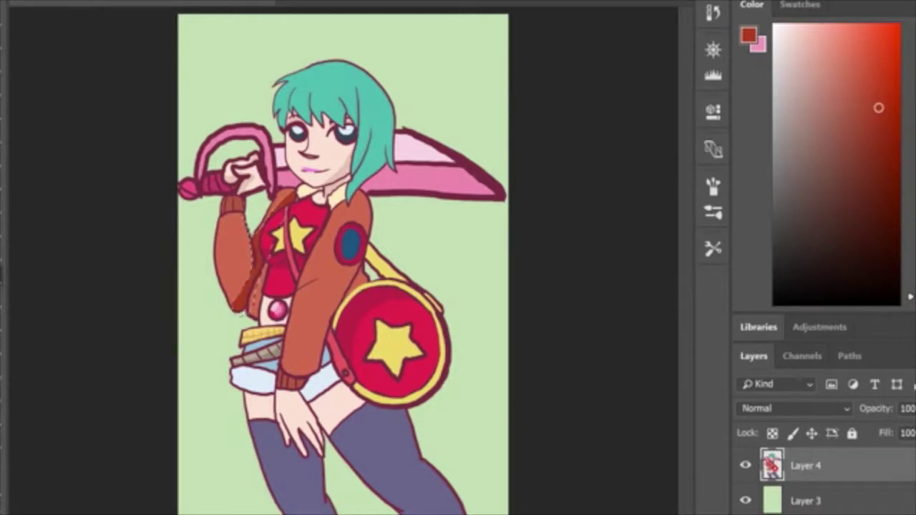
{"action": "left_click", "coordinate": [357, 284]}
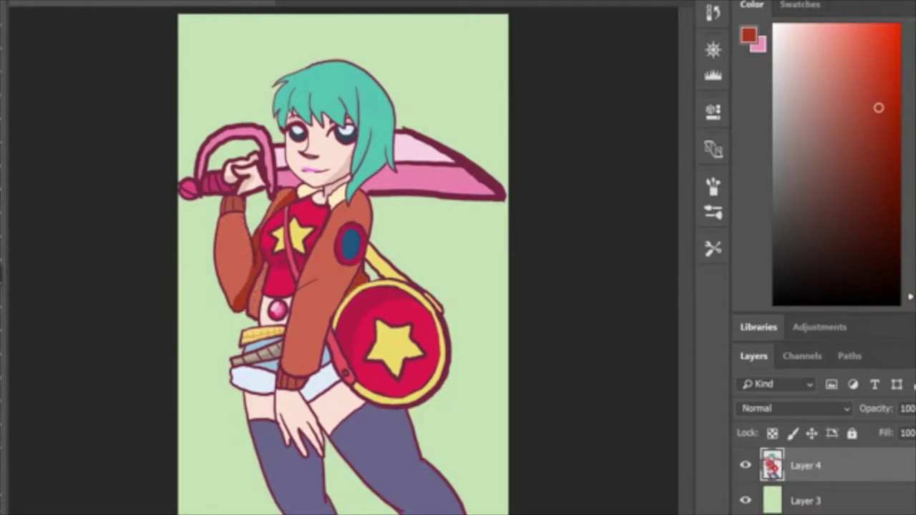
Shade the jacket's lowered sleeve and the open front panel with the saturated red-brown
{"action": "mouse_move", "coordinate": [321, 241]}
{"action": "left_mouse_down"}
{"action": "mouse_move", "coordinate": [290, 344]}
{"action": "mouse_move", "coordinate": [320, 334]}
{"action": "mouse_move", "coordinate": [328, 317]}
{"action": "mouse_move", "coordinate": [360, 205]}
{"action": "mouse_move", "coordinate": [341, 347]}
{"action": "mouse_move", "coordinate": [320, 240]}
{"action": "left_mouse_up"}
{"action": "left_click", "coordinate": [318, 354]}
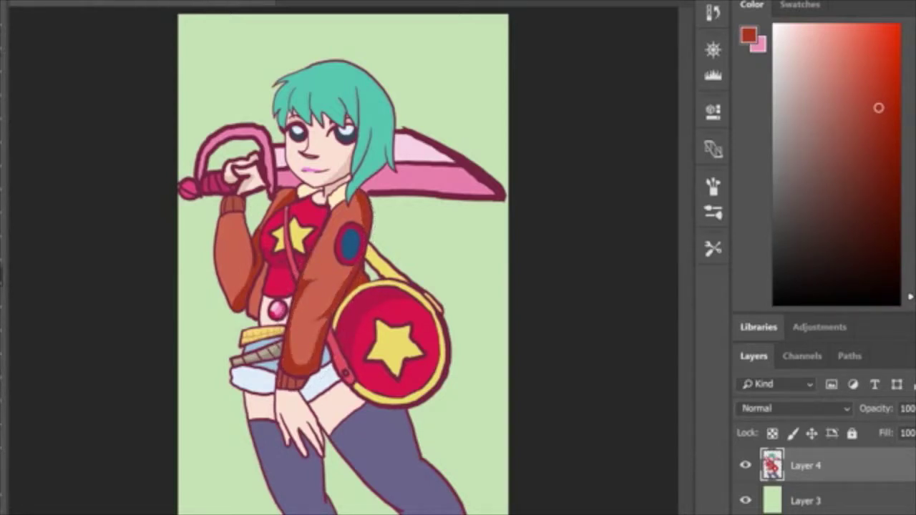
{"action": "left_click_drag", "start_coordinate": [266, 262], "coordinate": [252, 316]}
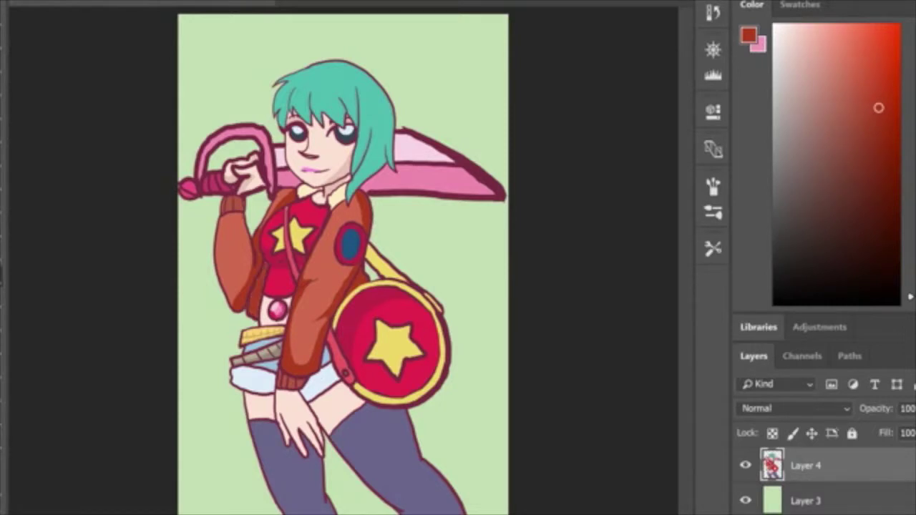
Sample the shorts' pale cuff colour, darken it to a greyish light blue and shade folds in the cuff nearest the shield
{"action": "key", "text": "i"}
{"action": "left_click", "coordinate": [252, 380]}
{"action": "left_click", "coordinate": [796, 56]}
{"action": "key", "text": "l"}
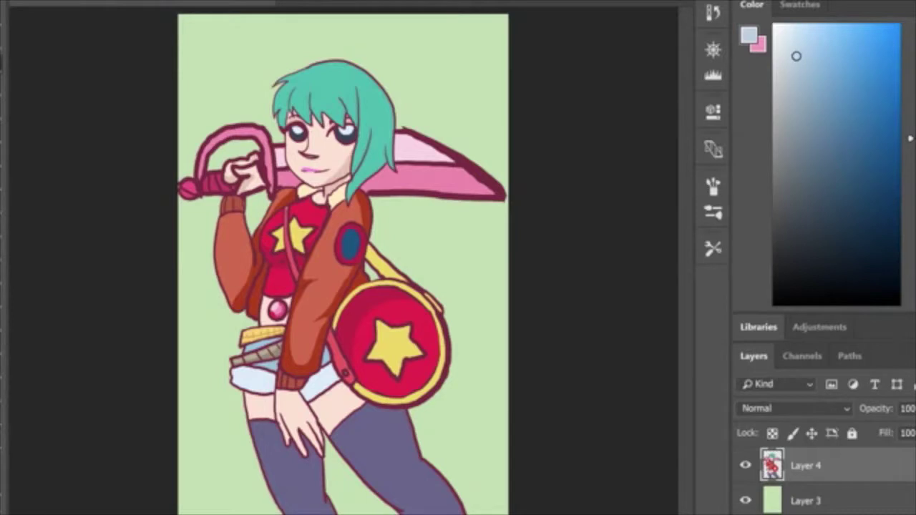
{"action": "mouse_move", "coordinate": [307, 385]}
{"action": "left_mouse_down"}
{"action": "mouse_move", "coordinate": [320, 393]}
{"action": "mouse_move", "coordinate": [330, 365]}
{"action": "mouse_move", "coordinate": [301, 397]}
{"action": "mouse_move", "coordinate": [308, 386]}
{"action": "left_mouse_up"}
{"action": "key", "text": "g"}
{"action": "left_click", "coordinate": [313, 391]}
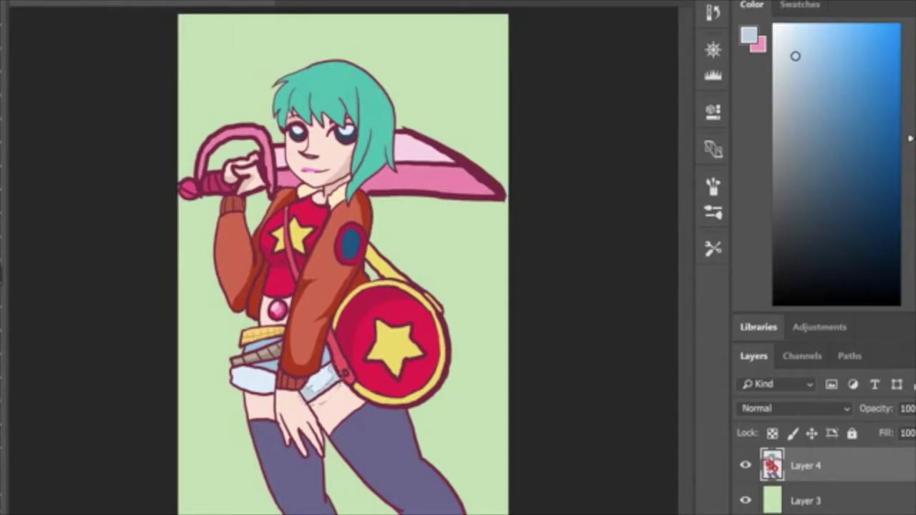
{"action": "key", "text": "ctrl+d"}
Shade the folds of the other shorts cuff below the belts with the greyish light blue
{"action": "key", "text": "l"}
{"action": "mouse_move", "coordinate": [237, 371]}
{"action": "left_mouse_down"}
{"action": "mouse_move", "coordinate": [247, 388]}
{"action": "mouse_move", "coordinate": [273, 387]}
{"action": "mouse_move", "coordinate": [269, 369]}
{"action": "mouse_move", "coordinate": [282, 365]}
{"action": "left_mouse_up"}
{"action": "mouse_move", "coordinate": [248, 398]}
{"action": "left_mouse_down"}
{"action": "mouse_move", "coordinate": [272, 400]}
{"action": "mouse_move", "coordinate": [237, 368]}
{"action": "left_mouse_up"}
{"action": "key", "text": "ctrl+d"}
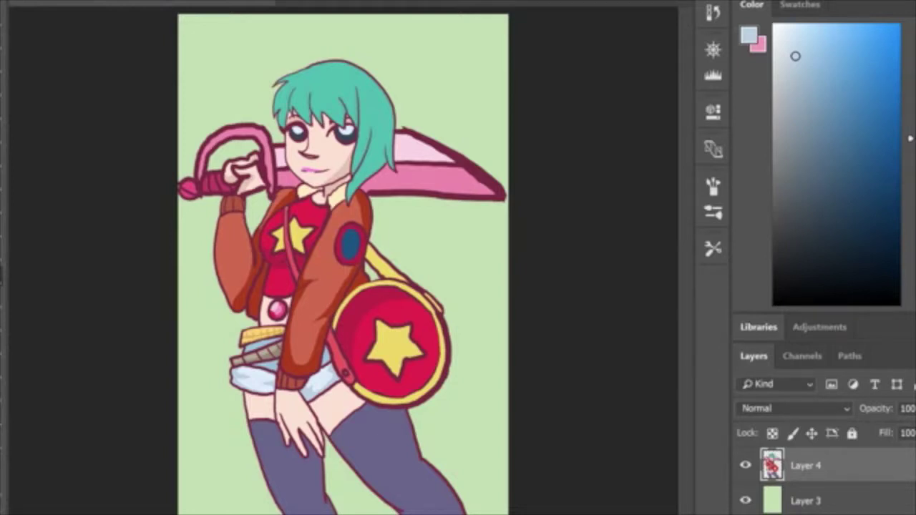
Sample the shorts' blue, darken it to a muted greyish blue and shade the denim between the two belts
{"action": "key", "text": "i"}
{"action": "left_click", "coordinate": [253, 345]}
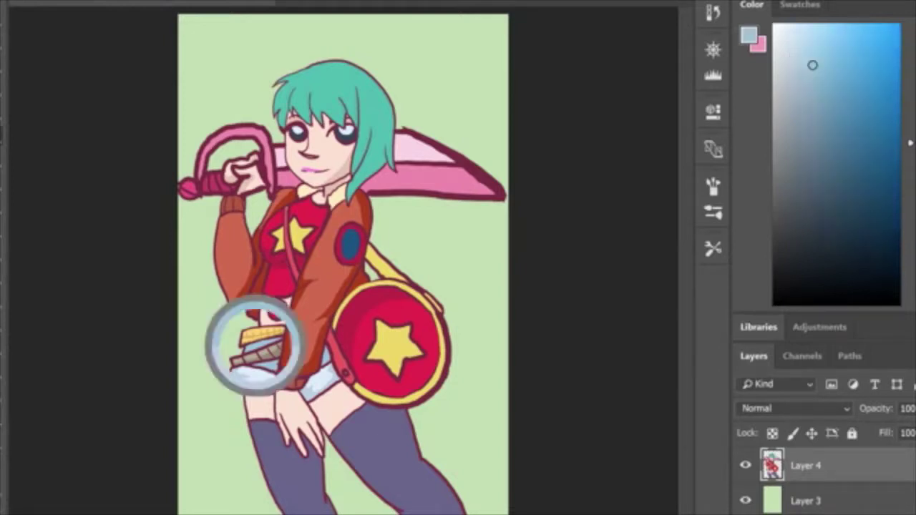
{"action": "left_click_drag", "start_coordinate": [821, 80], "coordinate": [817, 89]}
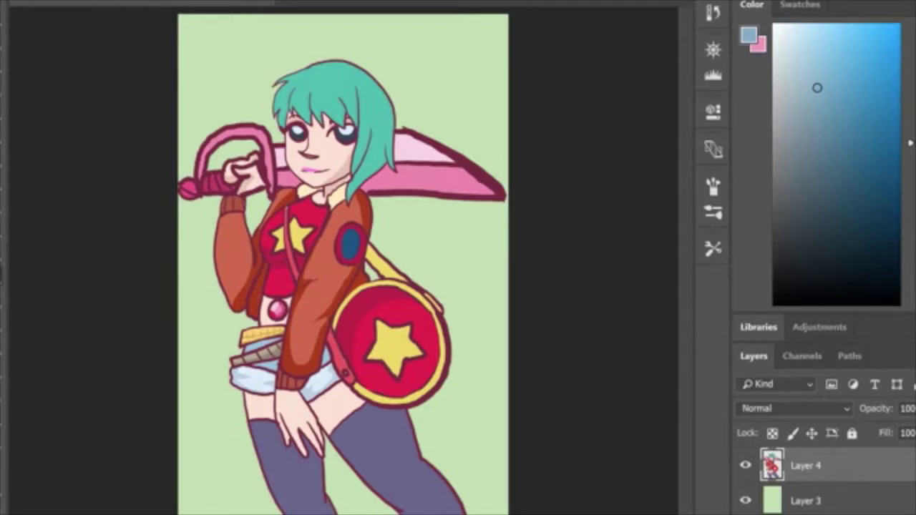
{"action": "left_click", "coordinate": [269, 365]}
{"action": "key", "text": "l"}
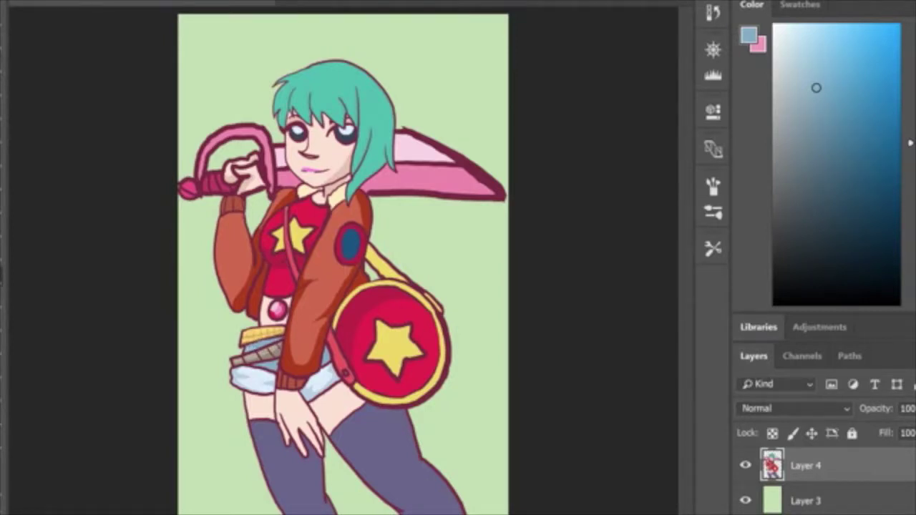
Sample the skin-shadow colour from the jaw and shade the bare midriff just below the shirt hem
{"action": "key", "text": "i"}
{"action": "left_click", "coordinate": [340, 177]}
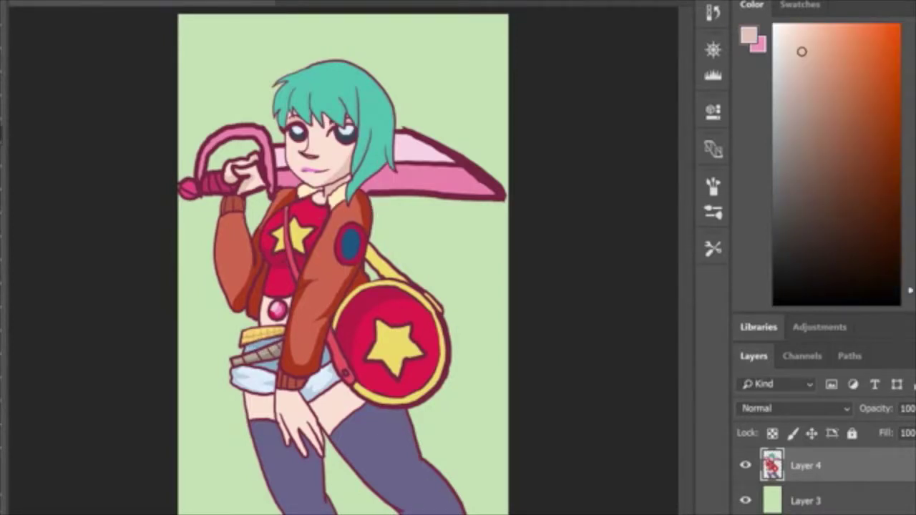
{"action": "mouse_move", "coordinate": [285, 298]}
{"action": "left_mouse_down"}
{"action": "mouse_move", "coordinate": [289, 329]}
{"action": "mouse_move", "coordinate": [287, 297]}
{"action": "left_mouse_up"}
{"action": "key", "text": "g"}
Sample the shoulder strap's darker yellow and shade the yellow rim of the shield with it
{"action": "left_click", "coordinate": [383, 257], "text": "alt"}
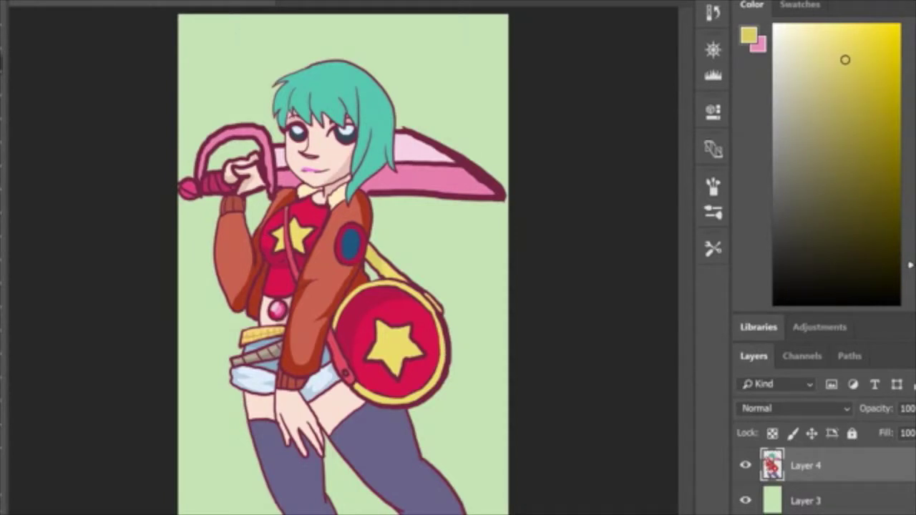
{"action": "mouse_move", "coordinate": [390, 284]}
{"action": "left_mouse_down"}
{"action": "mouse_move", "coordinate": [345, 302]}
{"action": "mouse_move", "coordinate": [338, 335]}
{"action": "mouse_move", "coordinate": [388, 292]}
{"action": "left_mouse_up"}
{"action": "key", "text": "g"}
{"action": "key", "text": "ctrl+d"}
Sample the stockings' purple, darken it slightly and shade the outer side of the stocking below the shield
{"action": "key", "text": "i"}
{"action": "left_click", "coordinate": [397, 455]}
{"action": "left_click", "coordinate": [811, 165]}
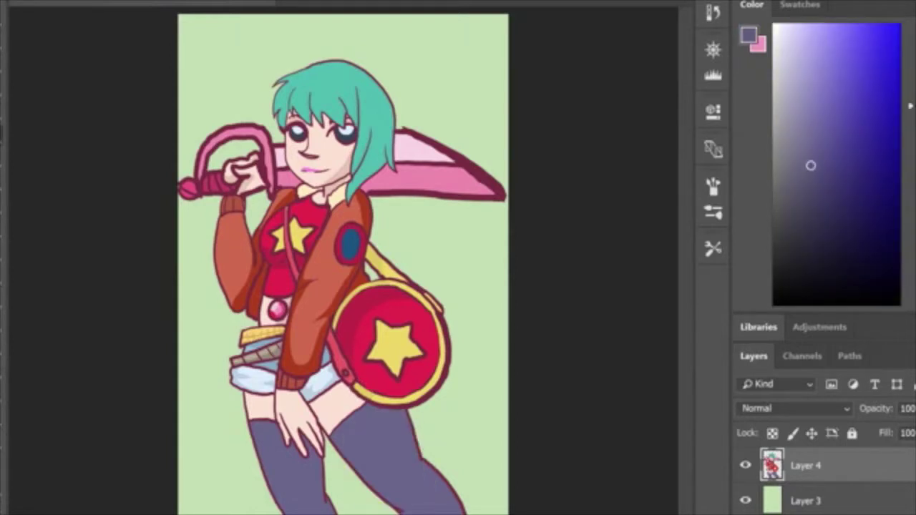
{"action": "key", "text": "l"}
{"action": "mouse_move", "coordinate": [383, 422]}
{"action": "left_mouse_down"}
{"action": "mouse_move", "coordinate": [406, 455]}
{"action": "mouse_move", "coordinate": [404, 509]}
{"action": "mouse_move", "coordinate": [380, 402]}
{"action": "mouse_move", "coordinate": [370, 400]}
{"action": "left_mouse_up"}
{"action": "key", "text": "g"}
{"action": "left_click", "coordinate": [430, 476]}
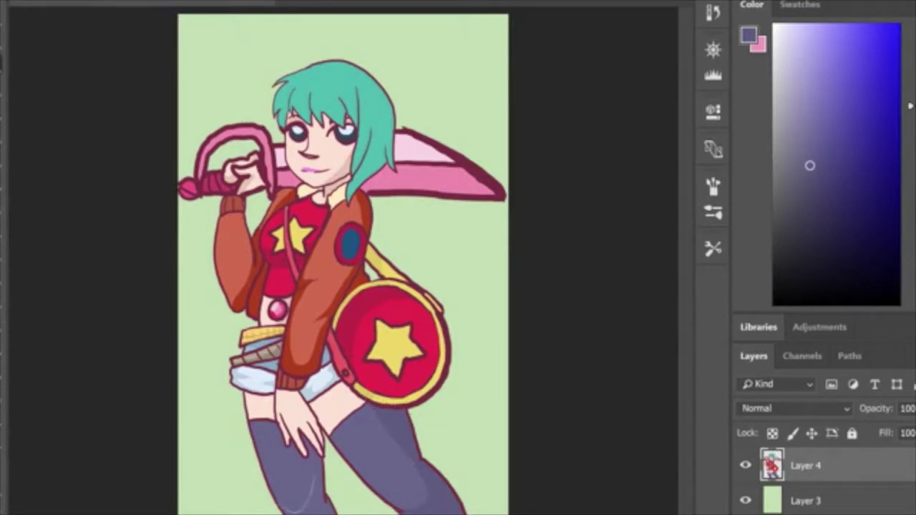
Shade the edge of the other stocking around the knee with the same darker purple
{"action": "left_click_drag", "start_coordinate": [299, 512], "coordinate": [277, 503]}
{"action": "key", "text": "g"}
{"action": "left_click", "coordinate": [313, 481]}
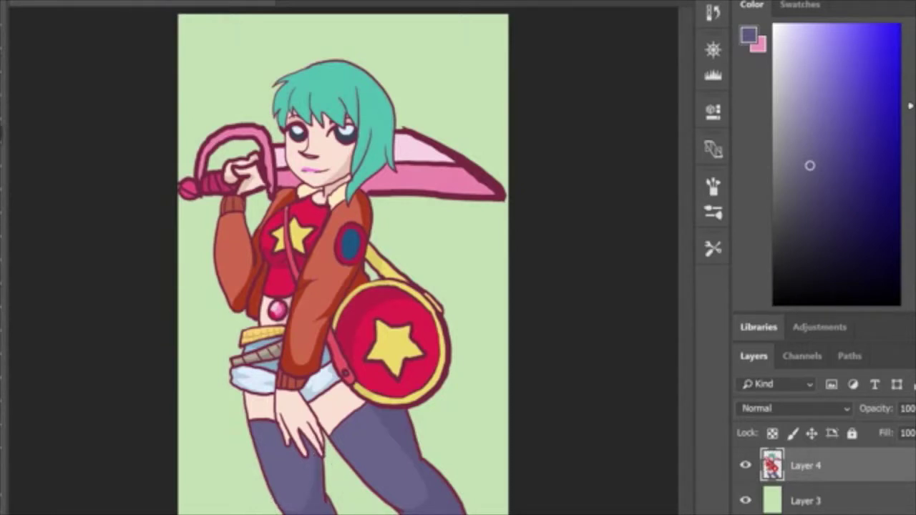
Sample the skin-shadow colour from the jaw and shade the lowered hand below the cuff and along its fingers
{"action": "left_click", "coordinate": [341, 177]}
{"action": "key", "text": "l"}
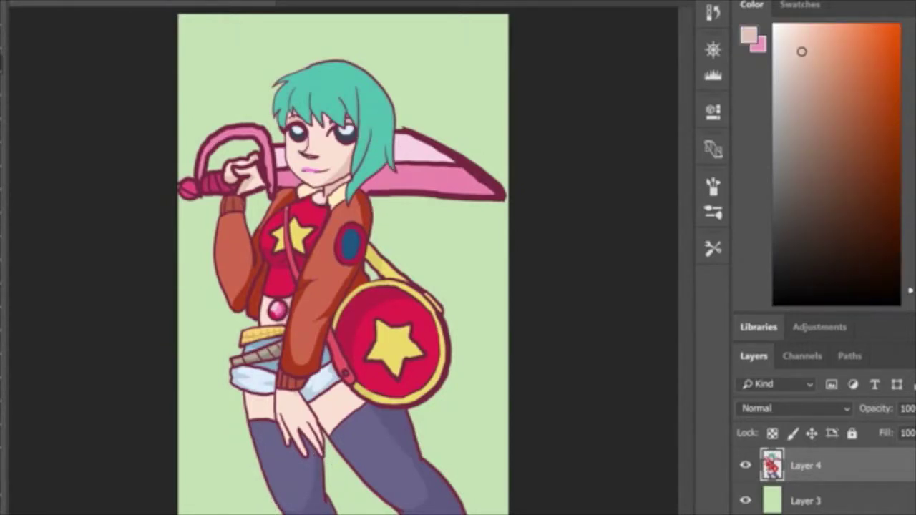
{"action": "mouse_move", "coordinate": [295, 395]}
{"action": "left_mouse_down"}
{"action": "mouse_move", "coordinate": [316, 431]}
{"action": "mouse_move", "coordinate": [301, 439]}
{"action": "mouse_move", "coordinate": [322, 460]}
{"action": "mouse_move", "coordinate": [311, 406]}
{"action": "mouse_move", "coordinate": [296, 393]}
{"action": "left_mouse_up"}
{"action": "key", "text": "g"}
{"action": "key", "text": "ctrl+d"}
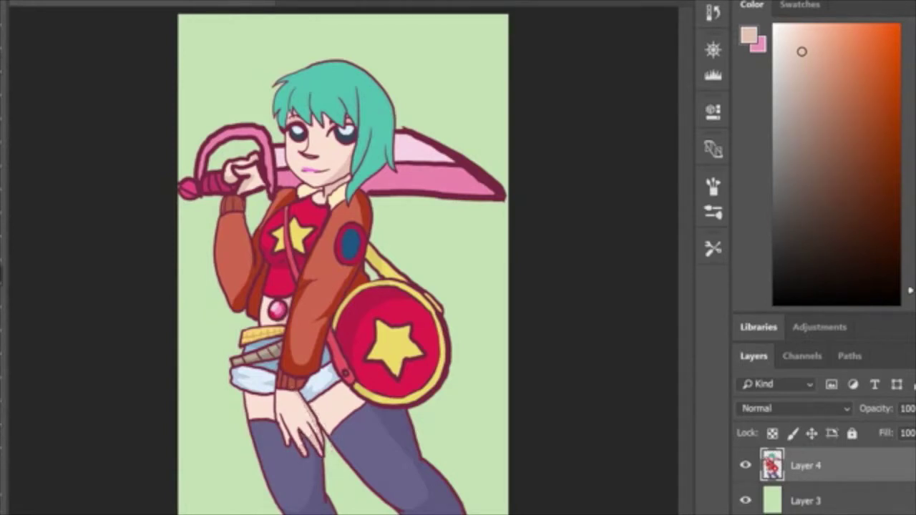
{"action": "key", "text": "l"}
{"action": "mouse_move", "coordinate": [277, 427]}
{"action": "left_mouse_down"}
{"action": "mouse_move", "coordinate": [289, 444]}
{"action": "mouse_move", "coordinate": [284, 423]}
{"action": "left_mouse_up"}
{"action": "key", "text": "g"}
{"action": "key", "text": "ctrl+d"}
{"action": "key", "text": "i"}
{"action": "left_click", "coordinate": [291, 411]}
{"action": "key", "text": "b"}
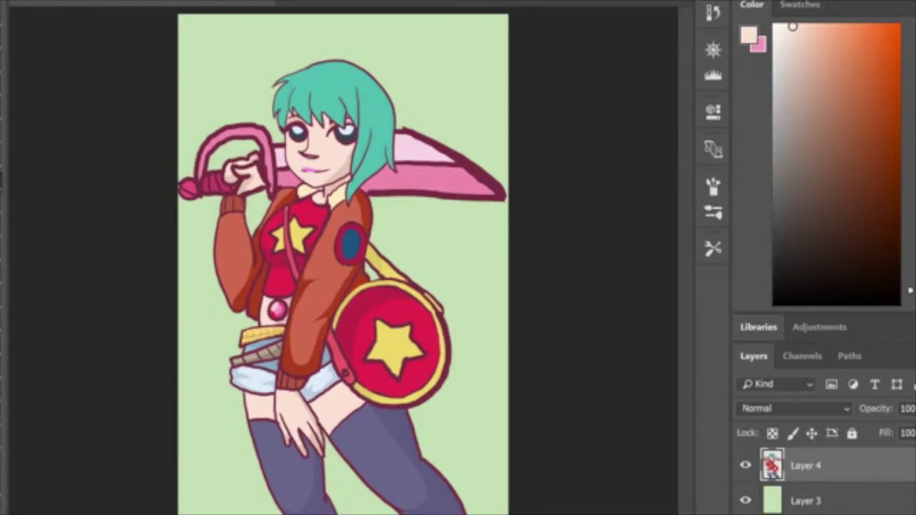
{"action": "left_click_drag", "start_coordinate": [277, 417], "coordinate": [279, 431]}
{"action": "key", "text": "ctrl+z"}
Enlarge the upper lip into a fuller shape and fill it with the mouth's sampled pink
{"action": "key", "text": "z"}
{"action": "left_click_drag", "start_coordinate": [330, 169], "coordinate": [437, 169]}
{"action": "key", "text": "l"}
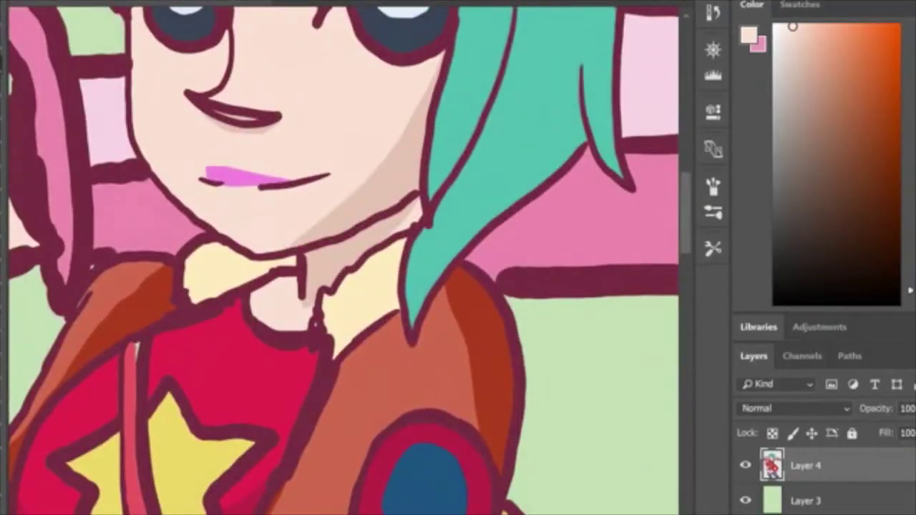
{"action": "mouse_move", "coordinate": [206, 180]}
{"action": "left_mouse_down"}
{"action": "mouse_move", "coordinate": [209, 160]}
{"action": "mouse_move", "coordinate": [310, 169]}
{"action": "mouse_move", "coordinate": [300, 188]}
{"action": "mouse_move", "coordinate": [215, 185]}
{"action": "left_mouse_up"}
{"action": "key", "text": "i"}
{"action": "left_click", "coordinate": [244, 178]}
{"action": "key", "text": "g"}
{"action": "left_click", "coordinate": [232, 165]}
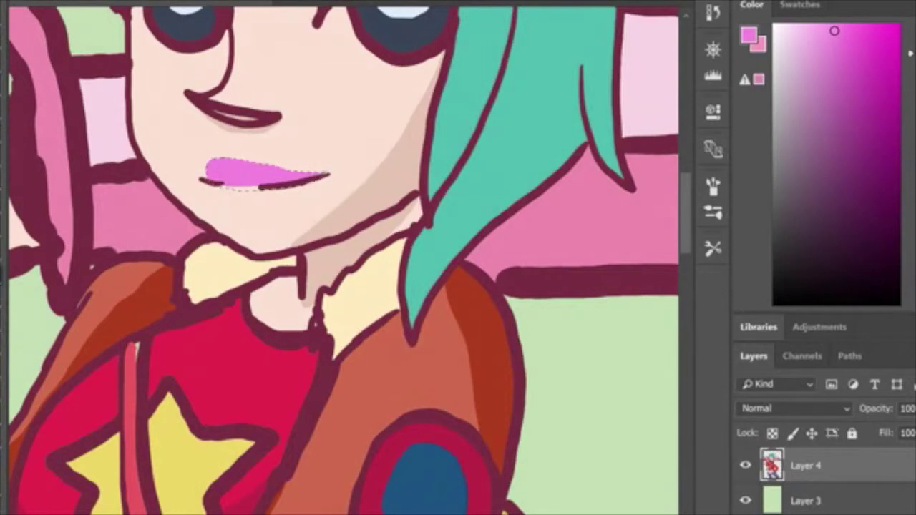
{"action": "key", "text": "ctrl+d"}
Outline a full lower lip beneath the mouth line and fill it with a slightly lighter pink
{"action": "key", "text": "l"}
{"action": "mouse_move", "coordinate": [211, 186]}
{"action": "left_mouse_down"}
{"action": "mouse_move", "coordinate": [205, 205]}
{"action": "mouse_move", "coordinate": [295, 216]}
{"action": "mouse_move", "coordinate": [325, 178]}
{"action": "mouse_move", "coordinate": [207, 183]}
{"action": "left_mouse_up"}
{"action": "left_click", "coordinate": [822, 28]}
{"action": "key", "text": "g"}
{"action": "left_click", "coordinate": [247, 204]}
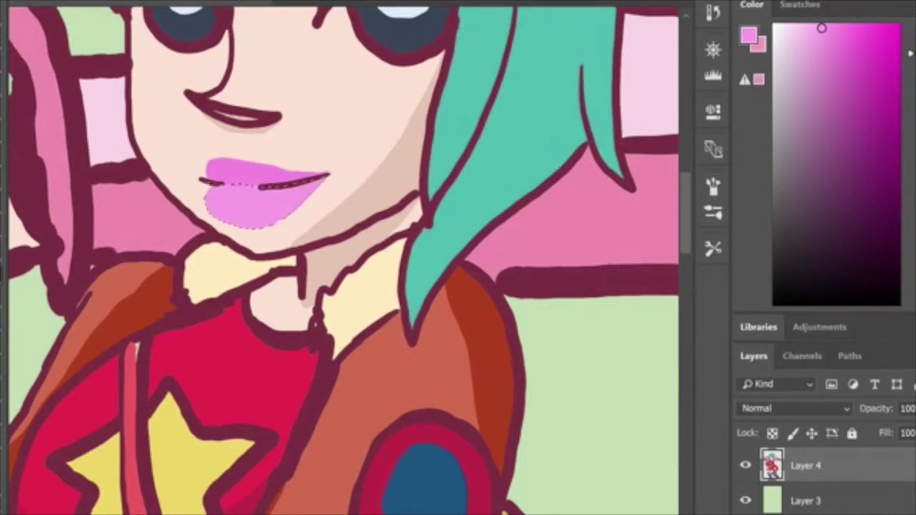
{"action": "key", "text": "ctrl+d"}
{"action": "key", "text": "ctrl+0"}
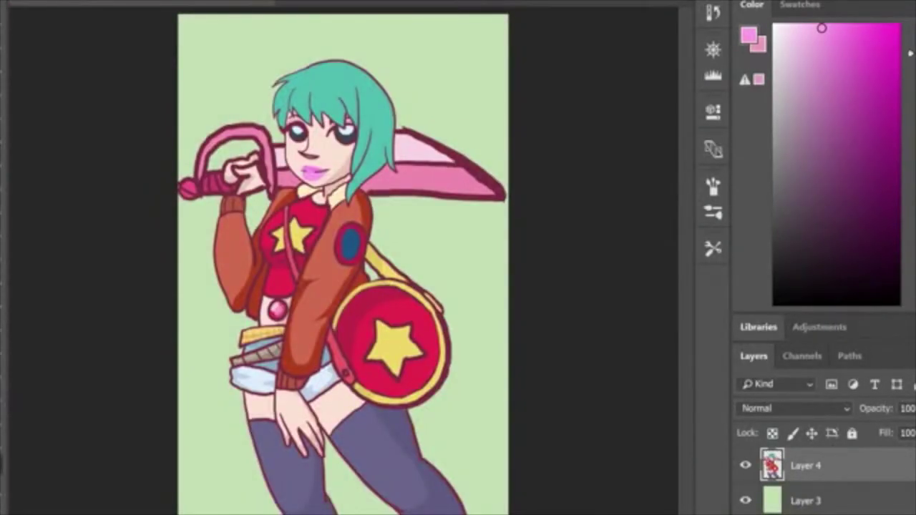
Choose a very pale pink and paint a small highlight on the lower lip
{"action": "scroll", "coordinate": [316, 166], "scroll_direction": "up", "scroll_amount": 4}
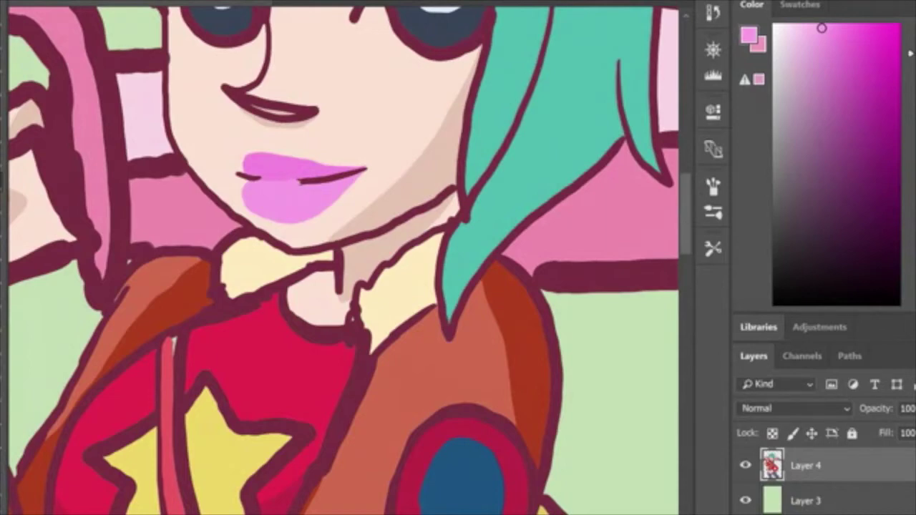
{"action": "key", "text": "ctrl+0"}
{"action": "left_click_drag", "start_coordinate": [821, 28], "coordinate": [794, 28]}
{"action": "key", "text": "z"}
{"action": "left_click_drag", "start_coordinate": [317, 169], "coordinate": [380, 168]}
{"action": "scroll", "coordinate": [317, 169], "scroll_direction": "up", "scroll_amount": 1}
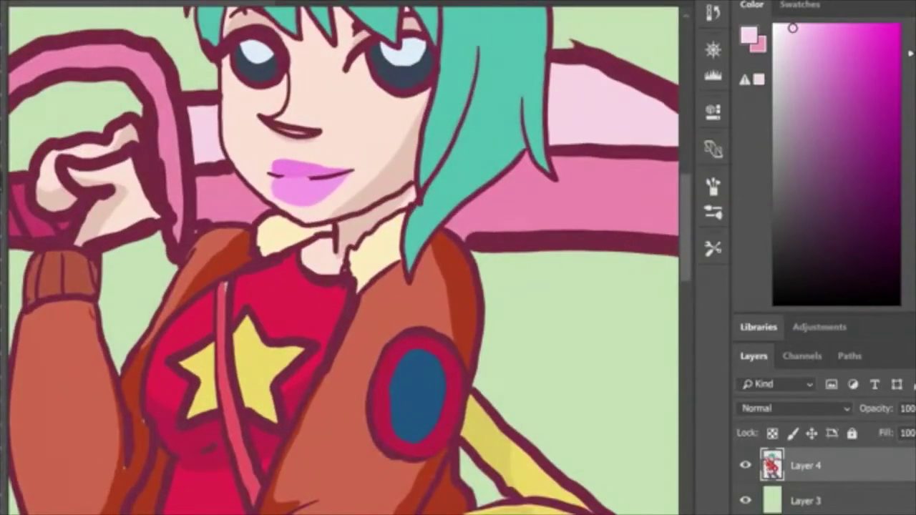
{"action": "left_click_drag", "start_coordinate": [312, 192], "coordinate": [324, 191]}
{"action": "key", "text": "ctrl+0"}
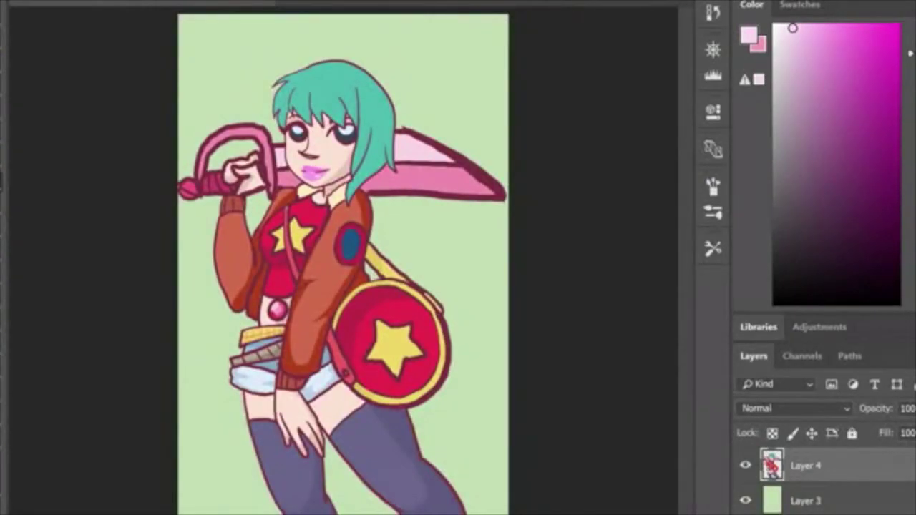
Set a darker teal and shade the long side section and outer edge of the hair with it
{"action": "left_click_drag", "start_coordinate": [856, 96], "coordinate": [859, 137]}
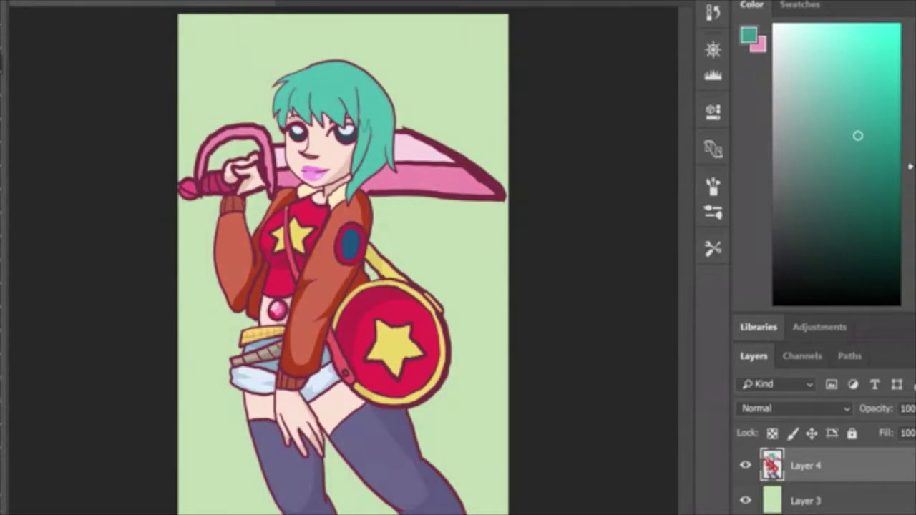
{"action": "mouse_move", "coordinate": [378, 136]}
{"action": "left_mouse_down"}
{"action": "mouse_move", "coordinate": [388, 93]}
{"action": "mouse_move", "coordinate": [392, 182]}
{"action": "mouse_move", "coordinate": [345, 162]}
{"action": "mouse_move", "coordinate": [367, 129]}
{"action": "left_mouse_up"}
{"action": "key", "text": "alt+BackSpace"}
{"action": "key", "text": "ctrl+d"}
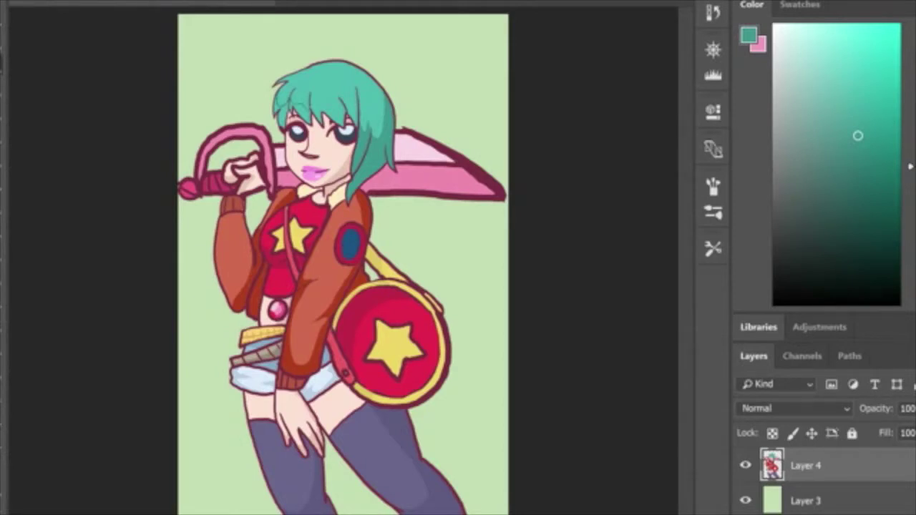
{"action": "mouse_move", "coordinate": [359, 124]}
{"action": "left_mouse_down"}
{"action": "mouse_move", "coordinate": [275, 134]}
{"action": "mouse_move", "coordinate": [276, 99]}
{"action": "left_mouse_up"}
{"action": "key", "text": "g"}
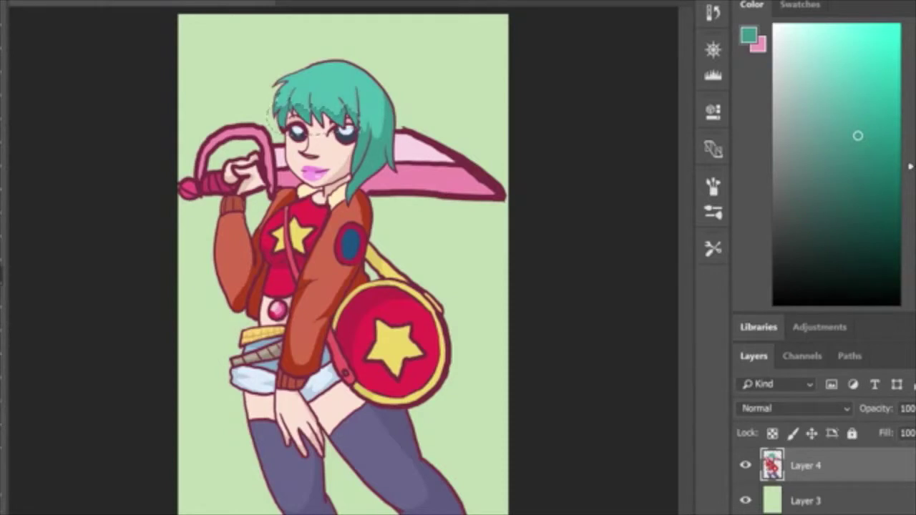
{"action": "key", "text": "alt+BackSpace"}
{"action": "key", "text": "ctrl+d"}
{"action": "key", "text": "l"}
{"action": "mouse_move", "coordinate": [281, 91]}
{"action": "left_mouse_down"}
{"action": "mouse_move", "coordinate": [307, 83]}
{"action": "mouse_move", "coordinate": [375, 90]}
{"action": "mouse_move", "coordinate": [305, 55]}
{"action": "mouse_move", "coordinate": [263, 99]}
{"action": "left_mouse_up"}
{"action": "key", "text": "g"}
{"action": "left_click", "coordinate": [332, 74]}
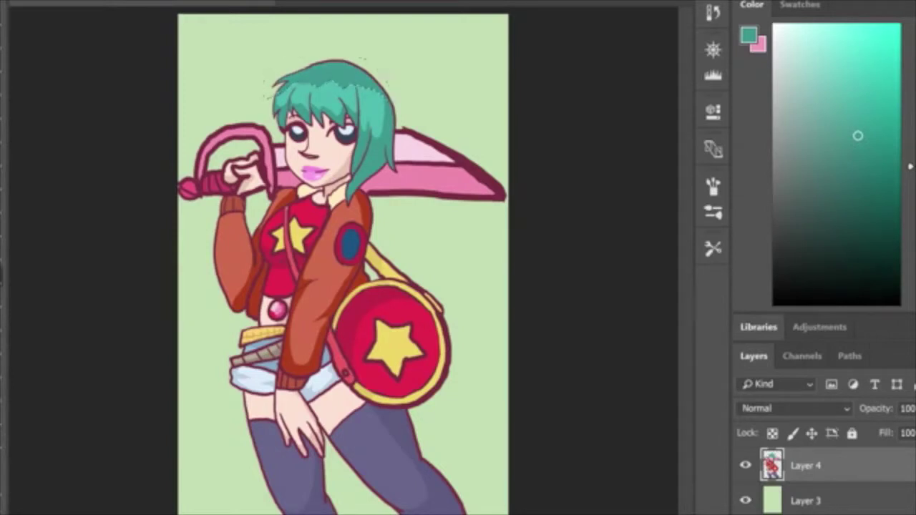
{"action": "key", "text": "ctrl+alt+z"}
{"action": "key", "text": "ctrl+alt+z"}
{"action": "key", "text": "ctrl+alt+z"}
{"action": "key", "text": "ctrl+alt+z"}
{"action": "key", "text": "ctrl+alt+z"}
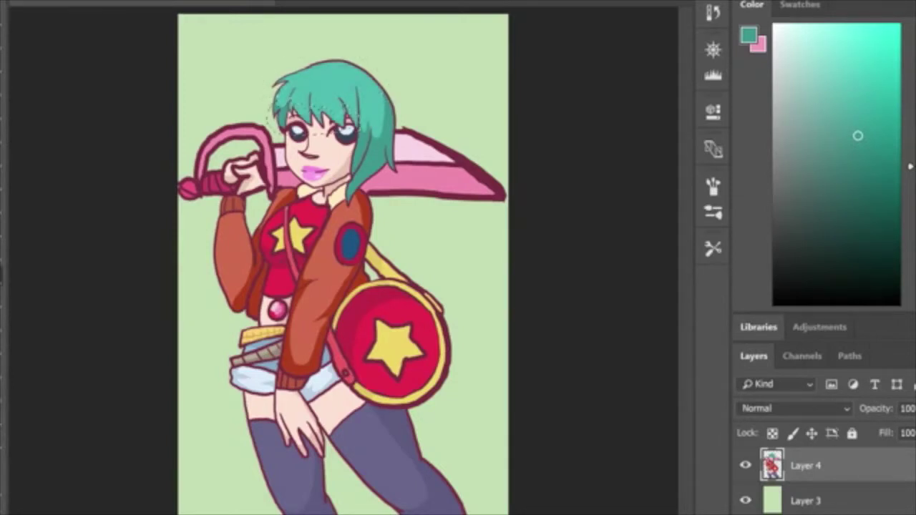
{"action": "key", "text": "ctrl+alt+z"}
Shade the tips and lower strands of the fringe with the darker teal
{"action": "key", "text": "l"}
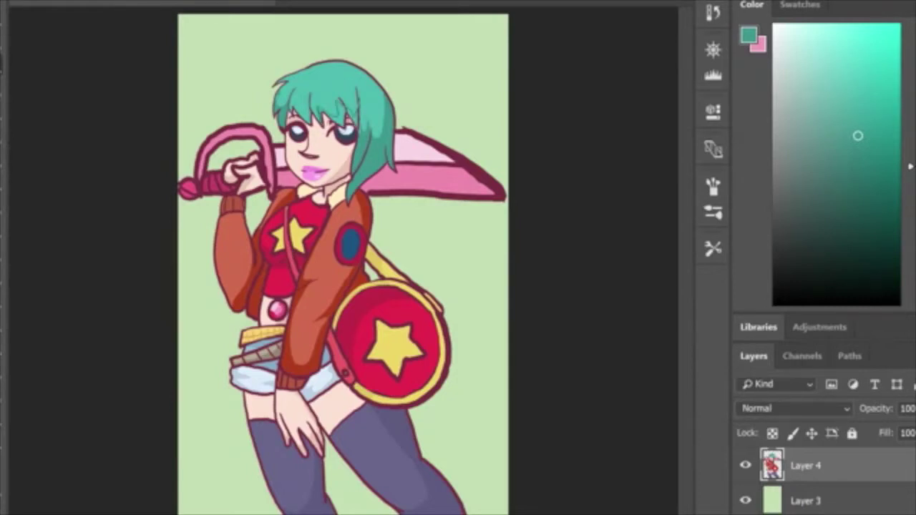
{"action": "left_click_drag", "start_coordinate": [339, 109], "coordinate": [358, 101]}
{"action": "key", "text": "g"}
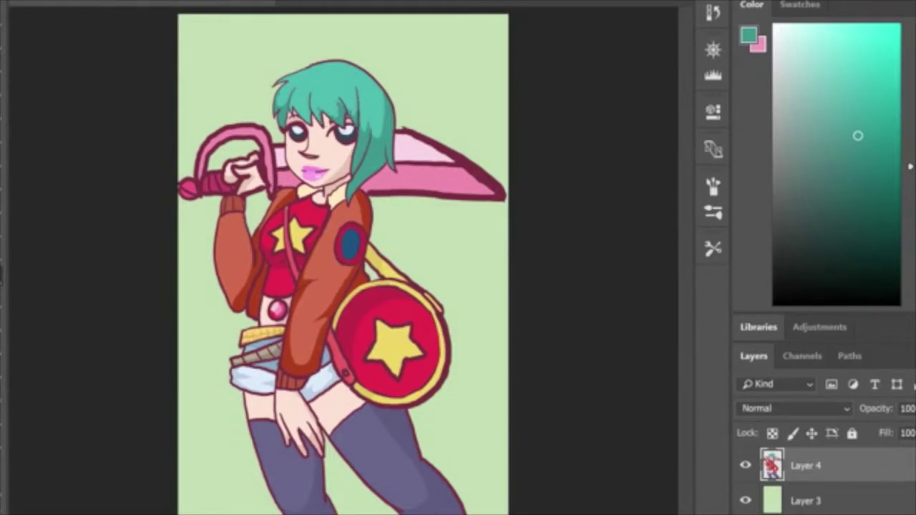
Add narrow darker-teal shadows along the fringe strand line above the eye and the hair's outer front edge
{"action": "key", "text": "z"}
{"action": "left_click_drag", "start_coordinate": [291, 101], "coordinate": [367, 101]}
{"action": "key", "text": "l"}
{"action": "left_click_drag", "start_coordinate": [291, 118], "coordinate": [294, 143]}
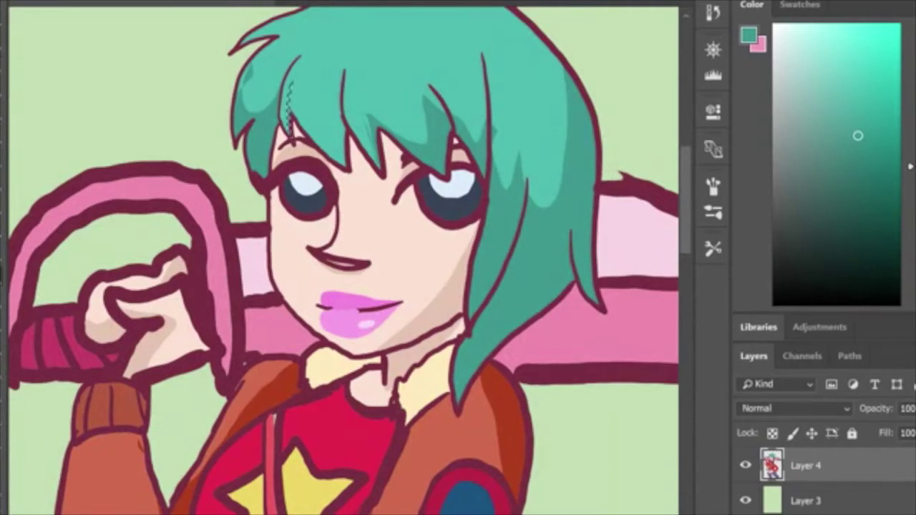
{"action": "key", "text": "ctrl+d"}
{"action": "key", "text": "l"}
{"action": "mouse_move", "coordinate": [242, 114]}
{"action": "left_mouse_down"}
{"action": "mouse_move", "coordinate": [249, 85]}
{"action": "mouse_move", "coordinate": [232, 88]}
{"action": "left_mouse_up"}
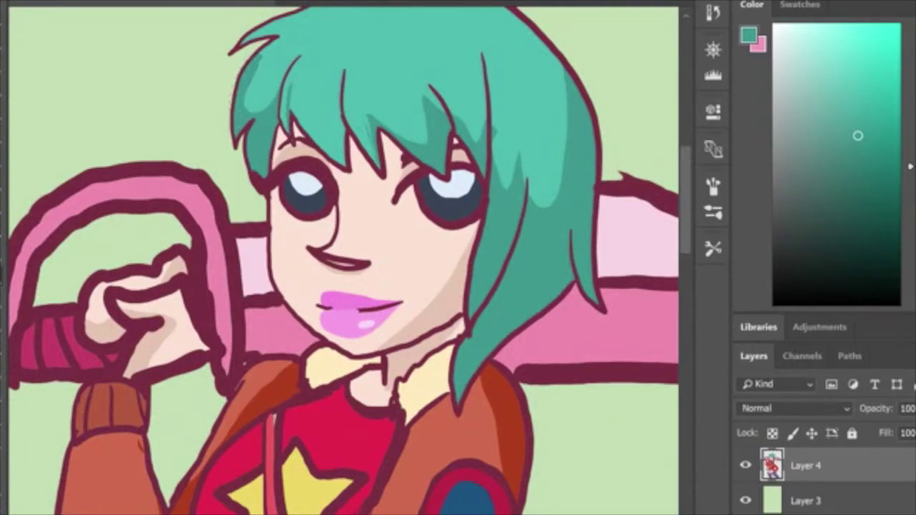
Choose a light teal and fill a jagged highlight band across the fringe and side hair
{"action": "key", "text": "ctrl+0"}
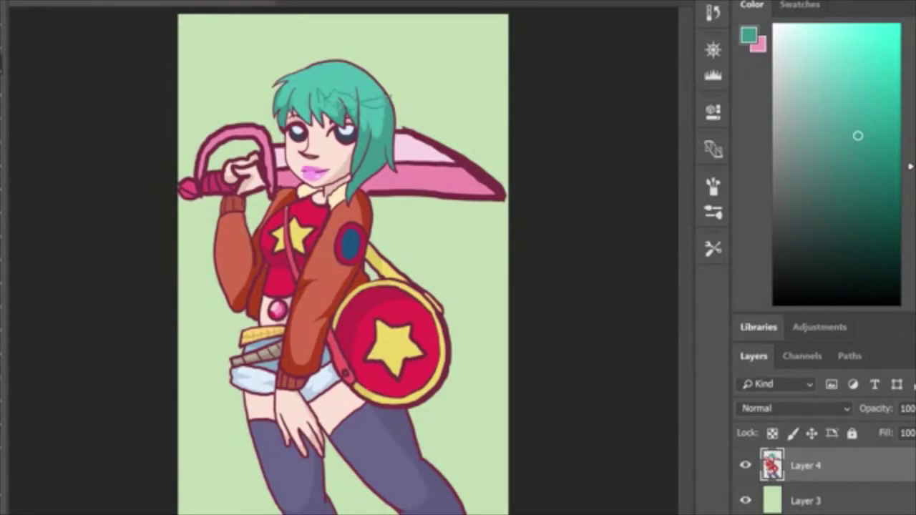
{"action": "left_click_drag", "start_coordinate": [858, 134], "coordinate": [839, 64]}
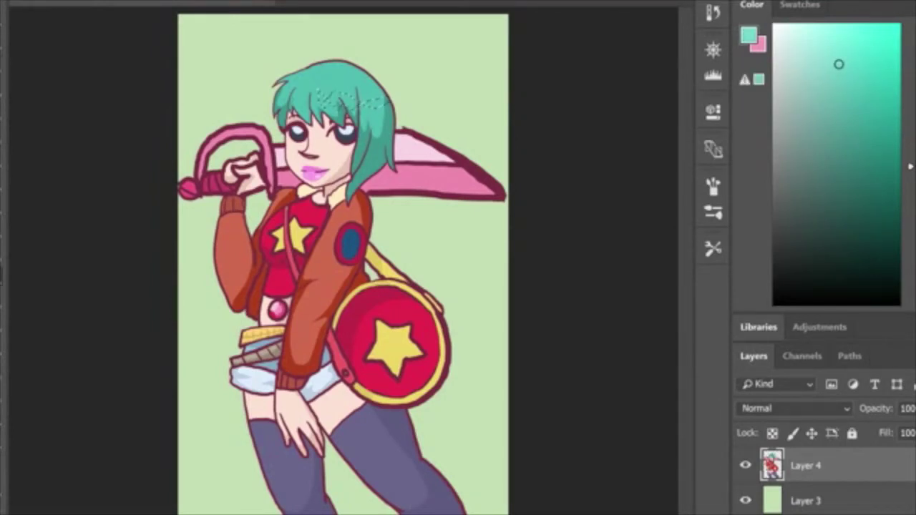
{"action": "key", "text": "alt+BackSpace"}
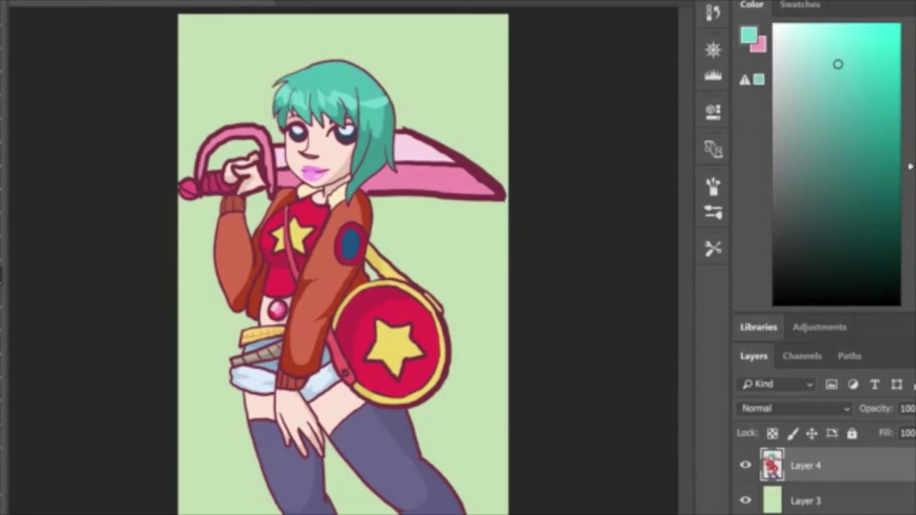
Draw a light teal rectangle above the green background on Layer 3, behind the character's head and torso
{"action": "left_click", "coordinate": [806, 502]}
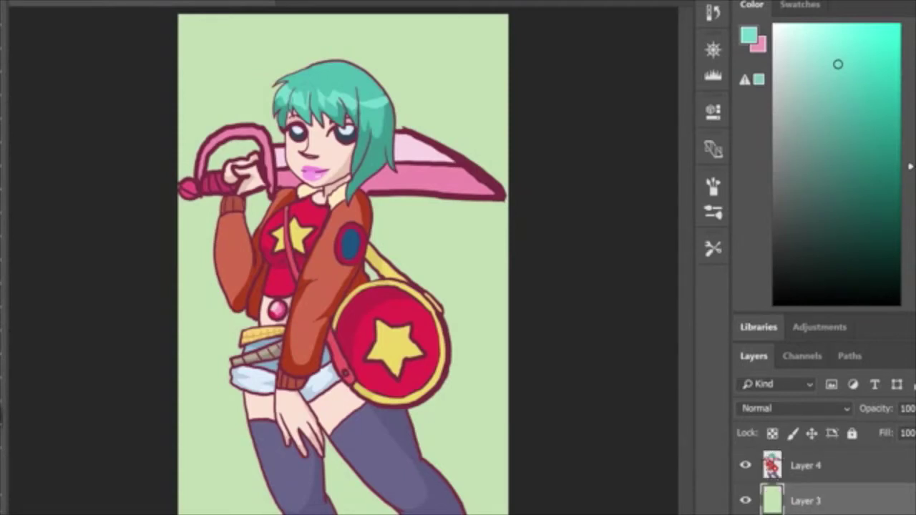
{"action": "right_click", "coordinate": [3, 423]}
{"action": "left_click", "coordinate": [71, 418]}
{"action": "left_click_drag", "start_coordinate": [197, 134], "coordinate": [485, 336]}
{"action": "left_click_drag", "start_coordinate": [483, 322], "coordinate": [484, 323]}
{"action": "left_click", "coordinate": [660, 104]}
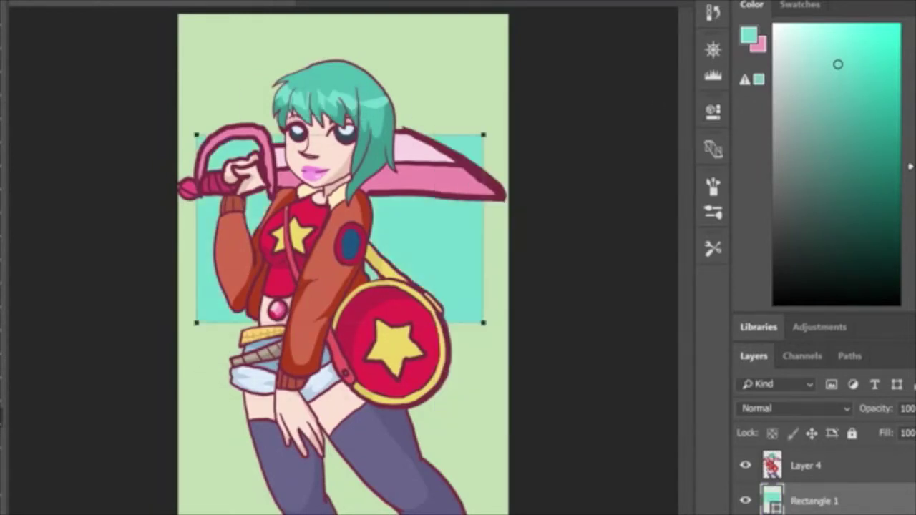
Move the teal rectangle down behind the torso, then stretch it slightly wider and taller, from chin level to just below the shield
{"action": "key", "text": "v"}
{"action": "left_click_drag", "start_coordinate": [440, 235], "coordinate": [435, 297]}
{"action": "left_click_drag", "start_coordinate": [448, 254], "coordinate": [450, 247]}
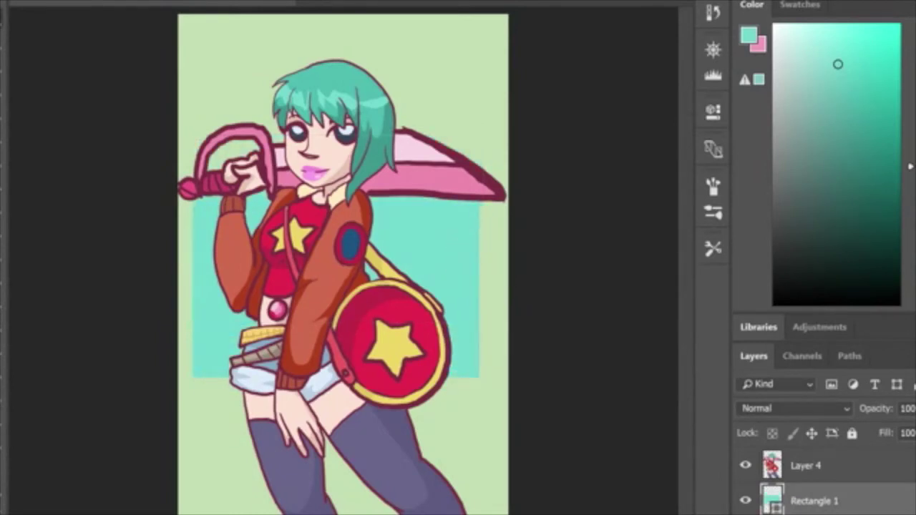
{"action": "key", "text": "ctrl+t"}
{"action": "left_click_drag", "start_coordinate": [335, 205], "coordinate": [340, 159]}
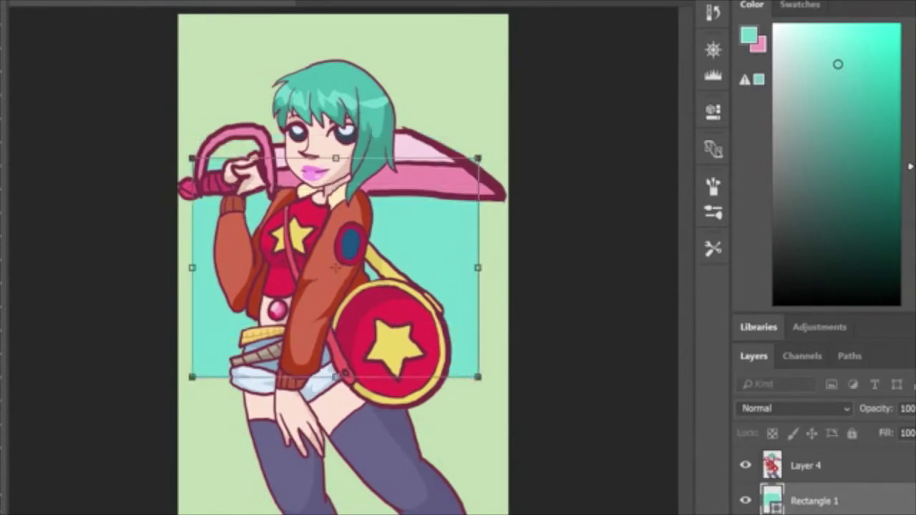
{"action": "left_click_drag", "start_coordinate": [478, 159], "coordinate": [485, 157]}
{"action": "left_click_drag", "start_coordinate": [340, 376], "coordinate": [339, 394]}
{"action": "left_click_drag", "start_coordinate": [339, 158], "coordinate": [339, 143]}
{"action": "left_click_drag", "start_coordinate": [339, 394], "coordinate": [340, 405]}
{"action": "left_click_drag", "start_coordinate": [339, 144], "coordinate": [339, 159]}
{"action": "key", "text": "Return"}
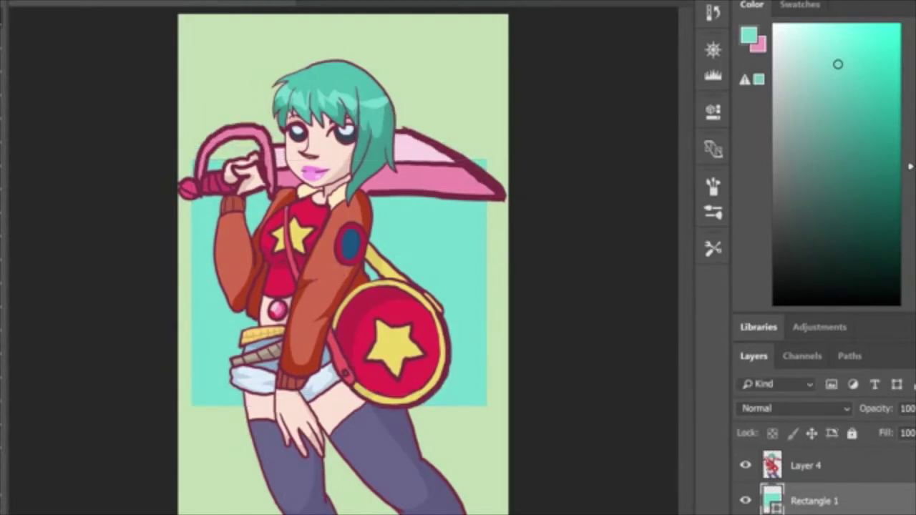
Rasterize the teal rectangle behind the character and fill it with a vertical gradient from teal at its top to pink at its bottom
{"action": "key", "text": "g"}
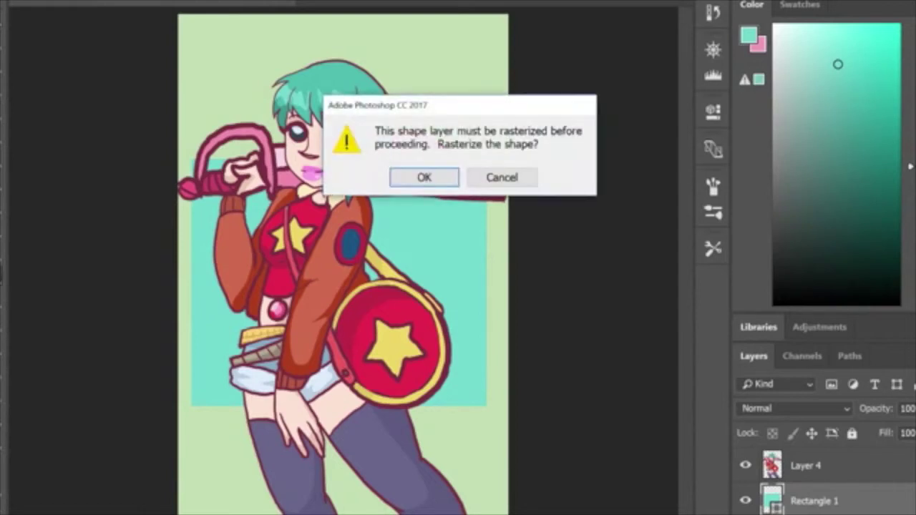
{"action": "key", "text": "Return"}
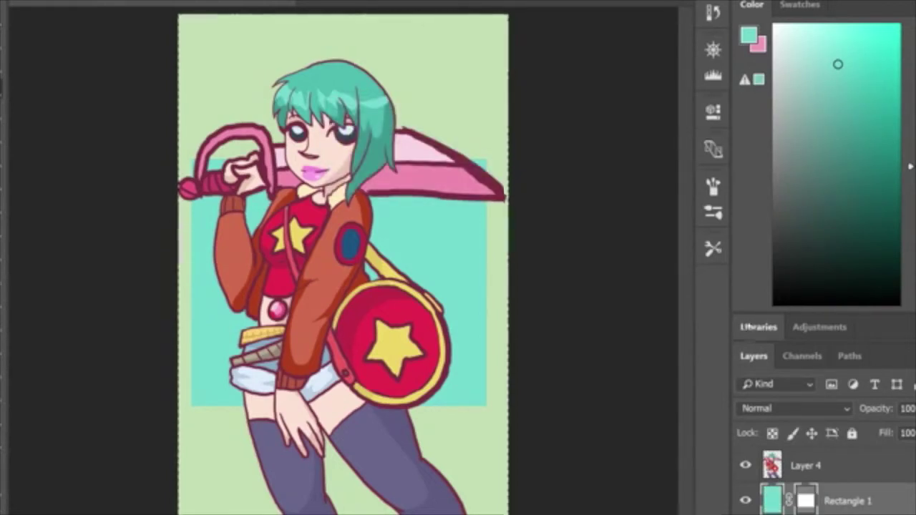
{"action": "key", "text": "ctrl+d"}
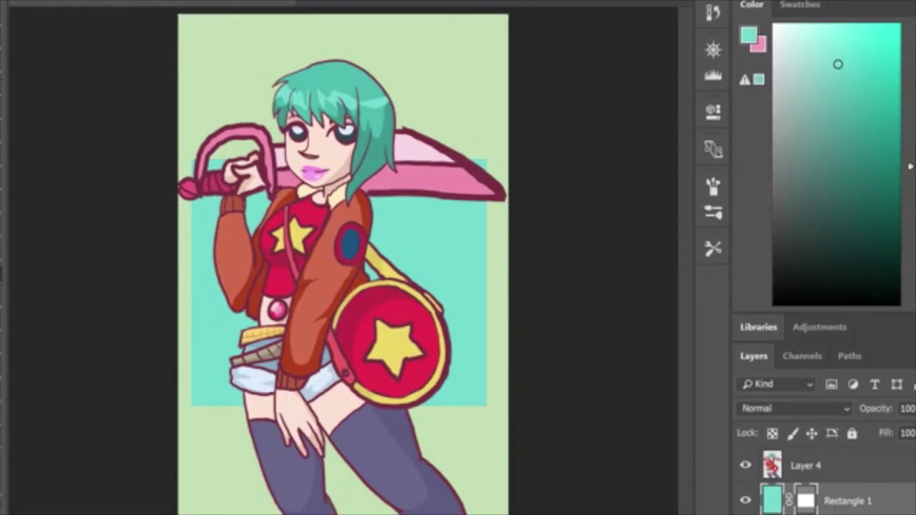
{"action": "left_click_drag", "start_coordinate": [352, 137], "coordinate": [356, 394]}
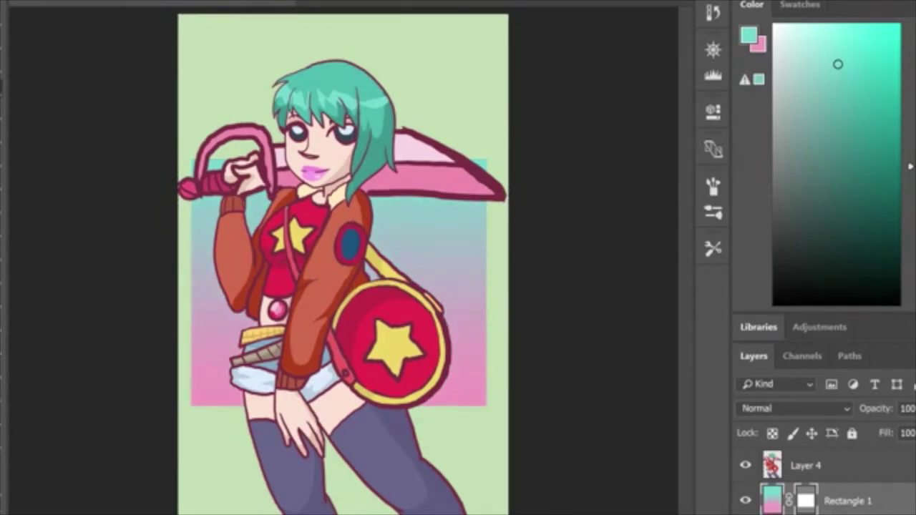
Fill two horizontal bands across the rectangle with gradients, the upper from teal down to pink and the lower from pink down to teal
{"action": "left_click_drag", "start_coordinate": [177, 176], "coordinate": [509, 247]}
{"action": "left_click_drag", "start_coordinate": [423, 196], "coordinate": [424, 250]}
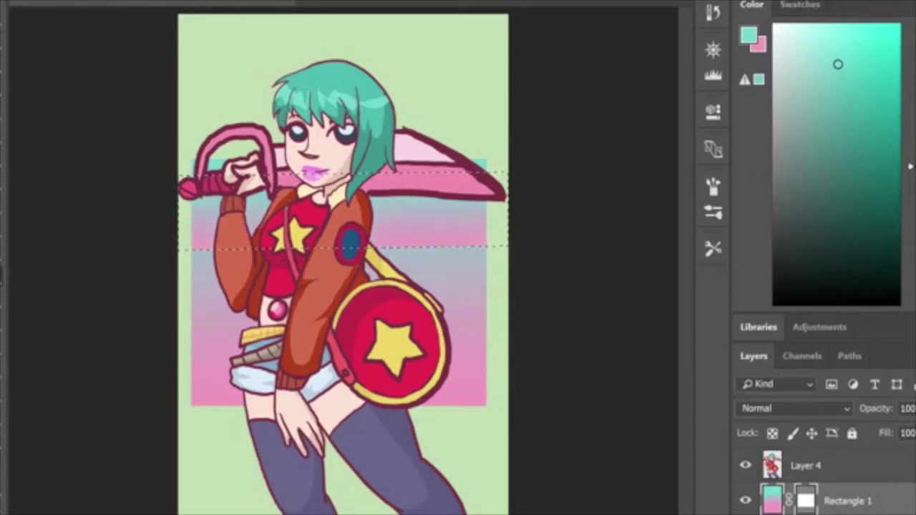
{"action": "left_click_drag", "start_coordinate": [178, 257], "coordinate": [509, 323]}
{"action": "left_click_drag", "start_coordinate": [424, 318], "coordinate": [424, 265]}
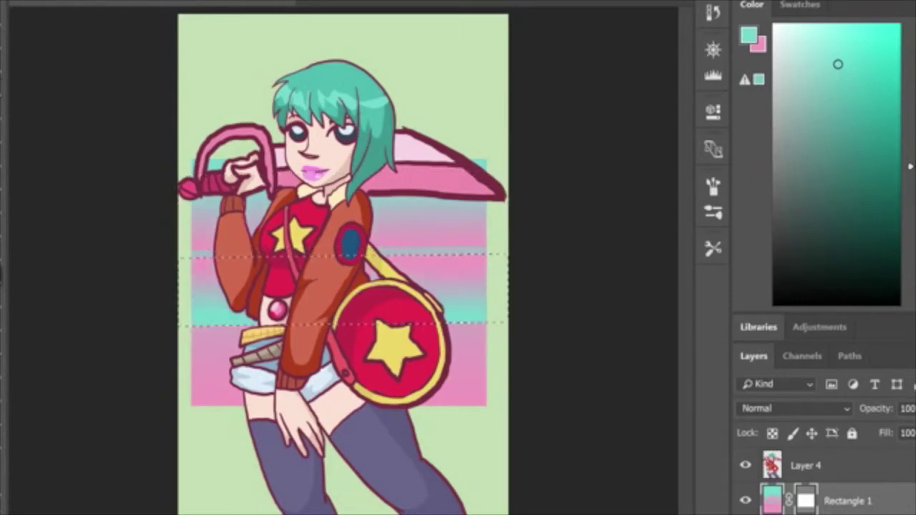
Fill the rectangle's area below the second band with a downward teal-to-pink gradient, trying different lengths and directions
{"action": "left_click", "coordinate": [459, 369]}
{"action": "left_click_drag", "start_coordinate": [295, 326], "coordinate": [307, 383]}
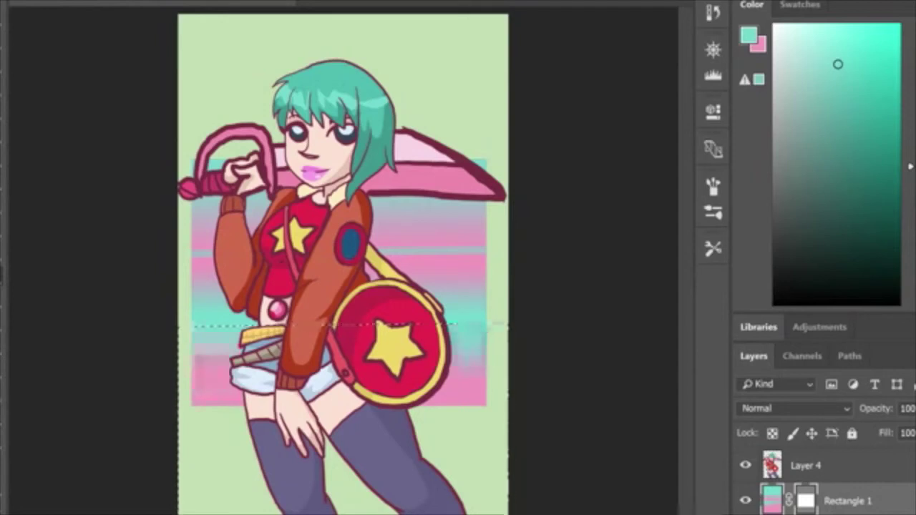
{"action": "left_click_drag", "start_coordinate": [343, 432], "coordinate": [343, 340]}
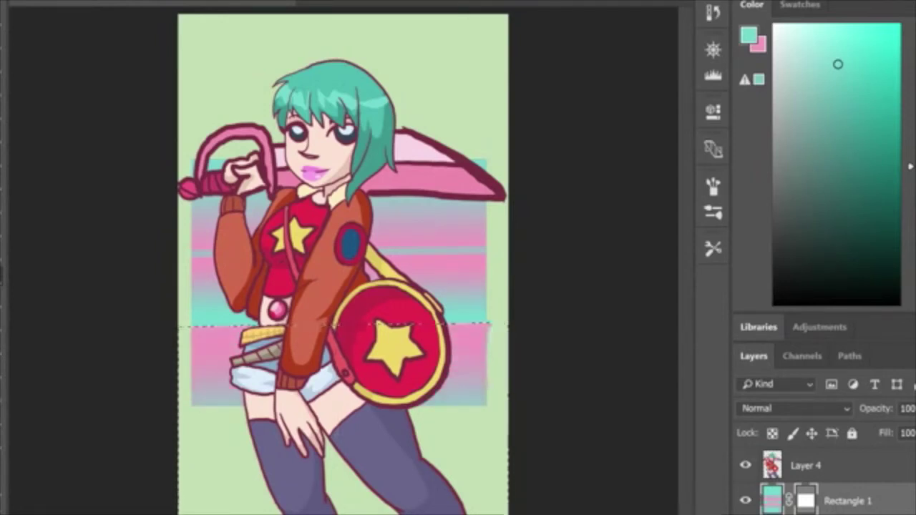
{"action": "left_click_drag", "start_coordinate": [490, 327], "coordinate": [489, 402]}
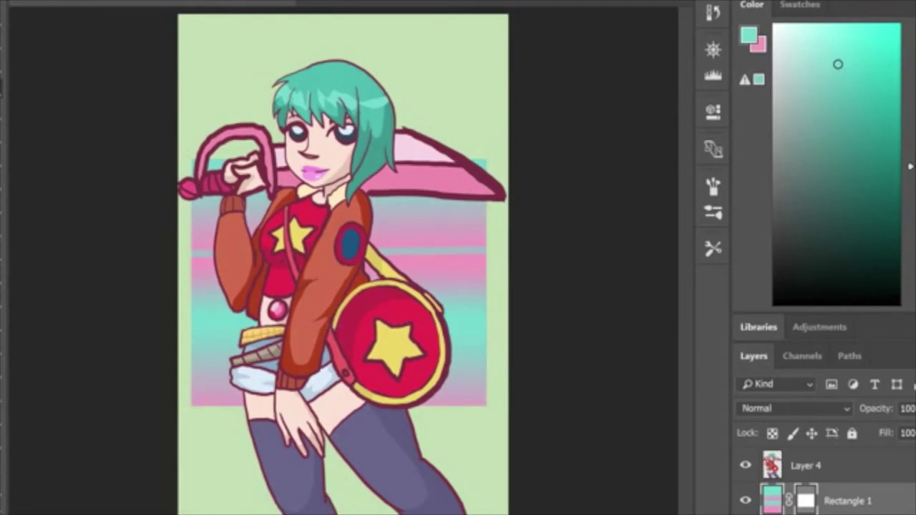
Select Layer 3 and sample its light green as the background colour for a gradient
{"action": "scroll", "coordinate": [823, 480], "scroll_direction": "down", "scroll_amount": 2}
{"action": "left_click", "coordinate": [823, 473]}
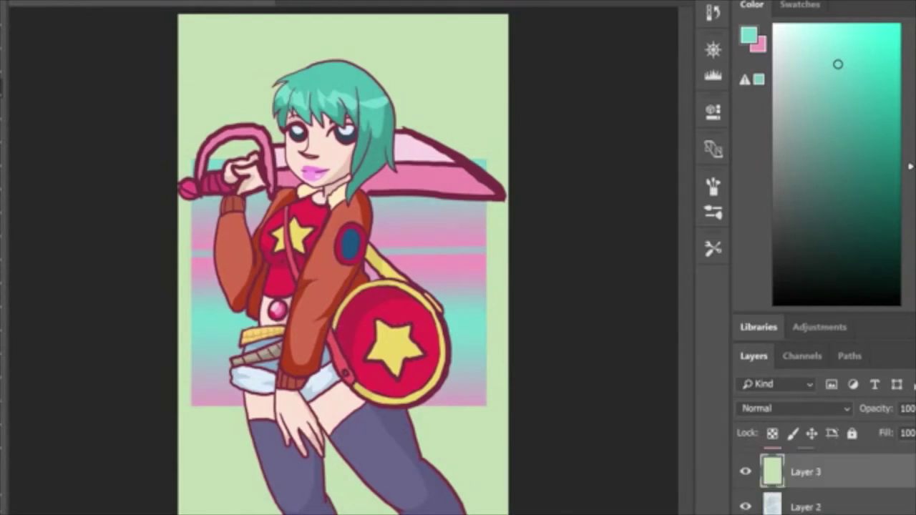
{"action": "key", "text": "x"}
{"action": "key", "text": "i"}
{"action": "left_click", "coordinate": [478, 439]}
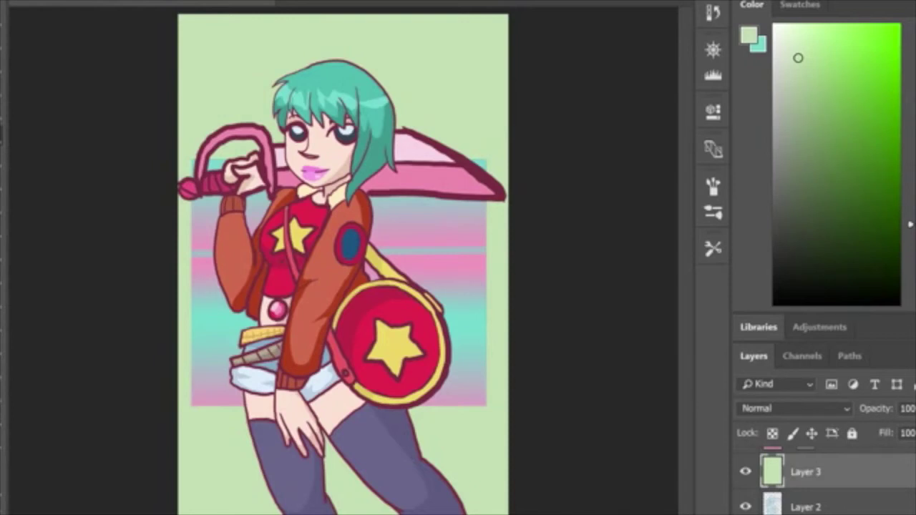
{"action": "key", "text": "x"}
{"action": "left_click", "coordinate": [800, 5]}
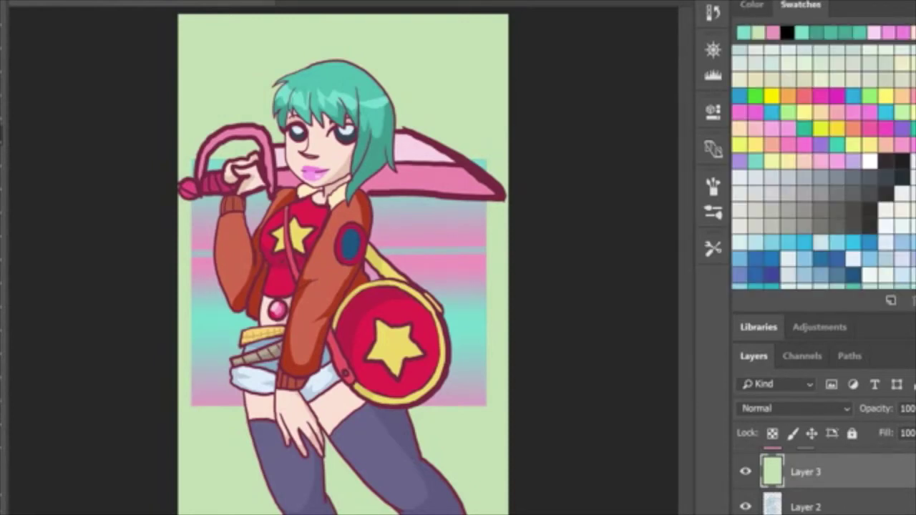
Try a light green and pale blue vertical gradient on Layer 3 in both directions, and undo it
{"action": "left_click_drag", "start_coordinate": [379, 12], "coordinate": [358, 476]}
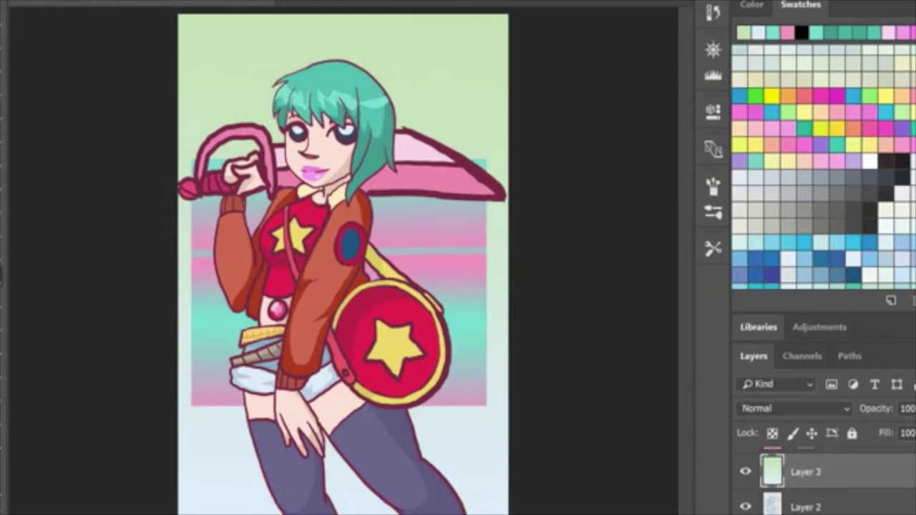
{"action": "left_click_drag", "start_coordinate": [365, 513], "coordinate": [373, 287]}
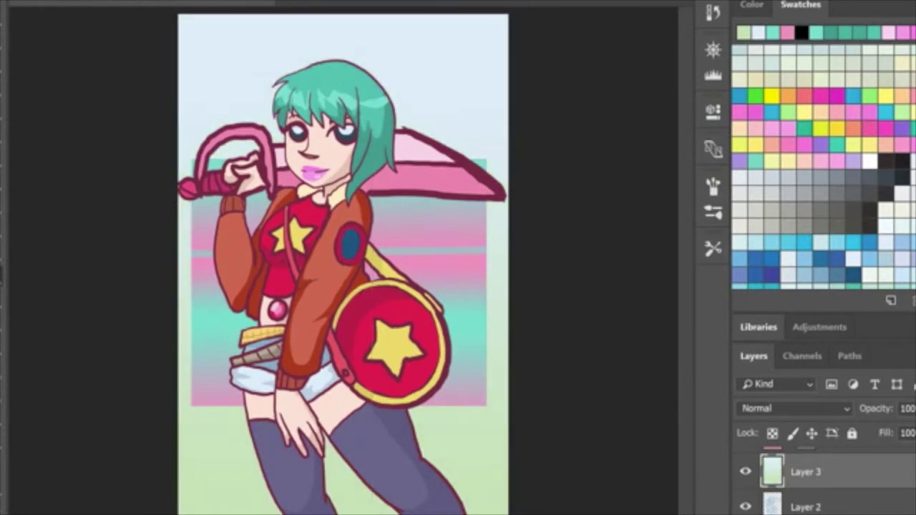
{"action": "key", "text": "ctrl+z"}
Sample the sword blade's pink and try a pink and light green background gradient in both directions, undoing each
{"action": "key", "text": "x"}
{"action": "key", "text": "i"}
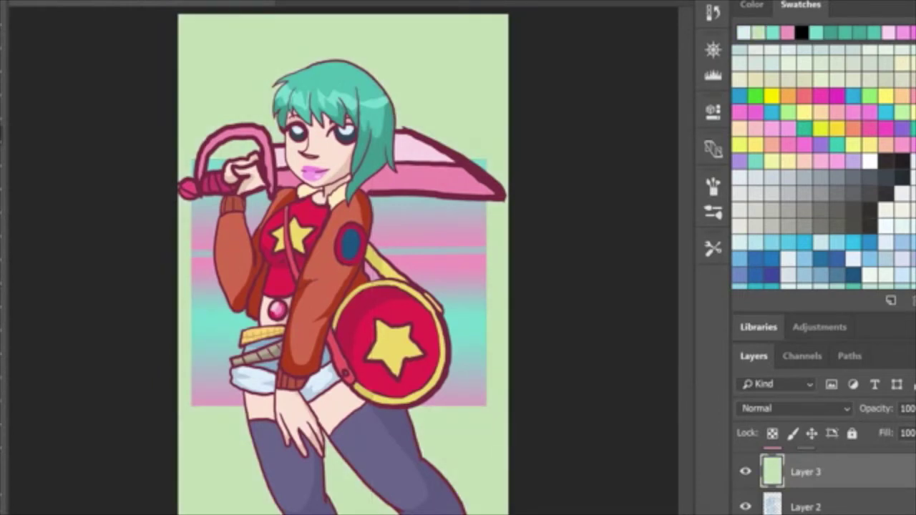
{"action": "left_click", "coordinate": [430, 180]}
{"action": "left_click_drag", "start_coordinate": [326, 10], "coordinate": [335, 401]}
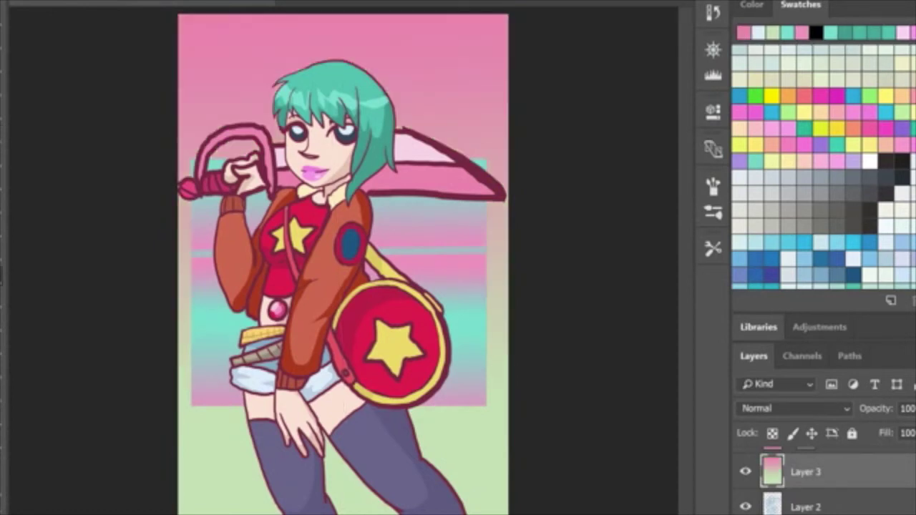
{"action": "key", "text": "ctrl+z"}
{"action": "left_click_drag", "start_coordinate": [374, 509], "coordinate": [375, 205]}
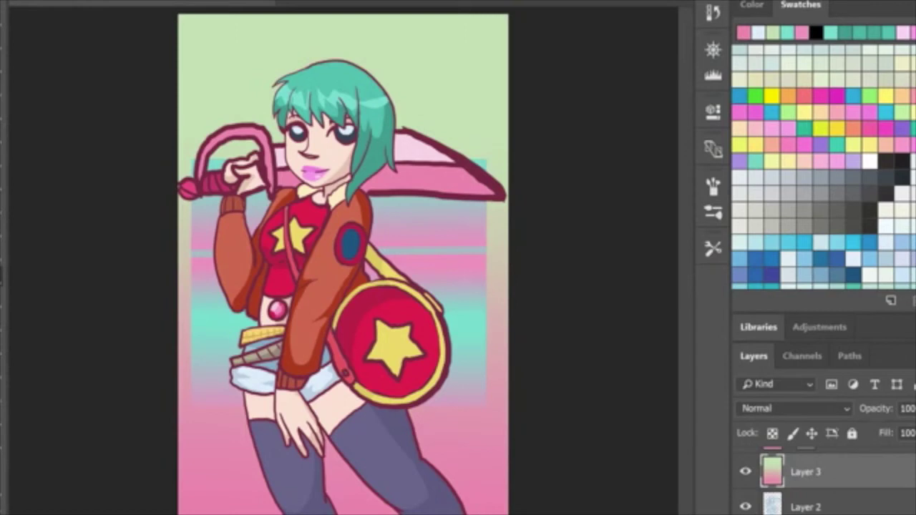
{"action": "key", "text": "ctrl+z"}
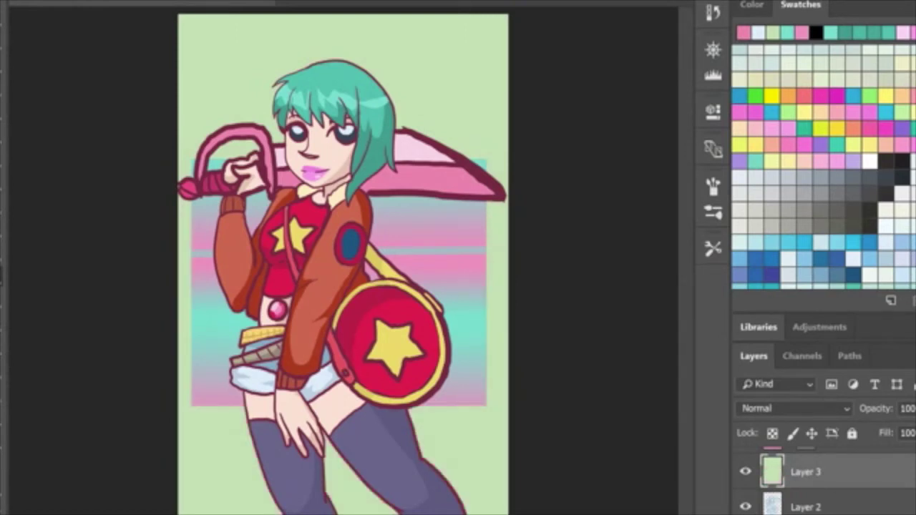
Sample the greyish blue stripe in the rectangle and fill Layer 3 with a gradient from greyish blue at the bottom to light green at the top
{"action": "key", "text": "i"}
{"action": "left_click", "coordinate": [437, 251]}
{"action": "key", "text": "g"}
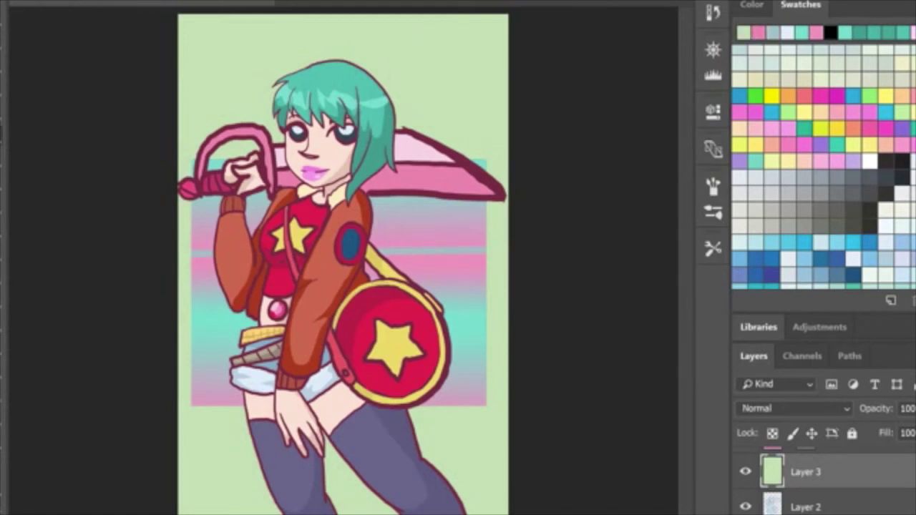
{"action": "left_click_drag", "start_coordinate": [365, 24], "coordinate": [349, 458]}
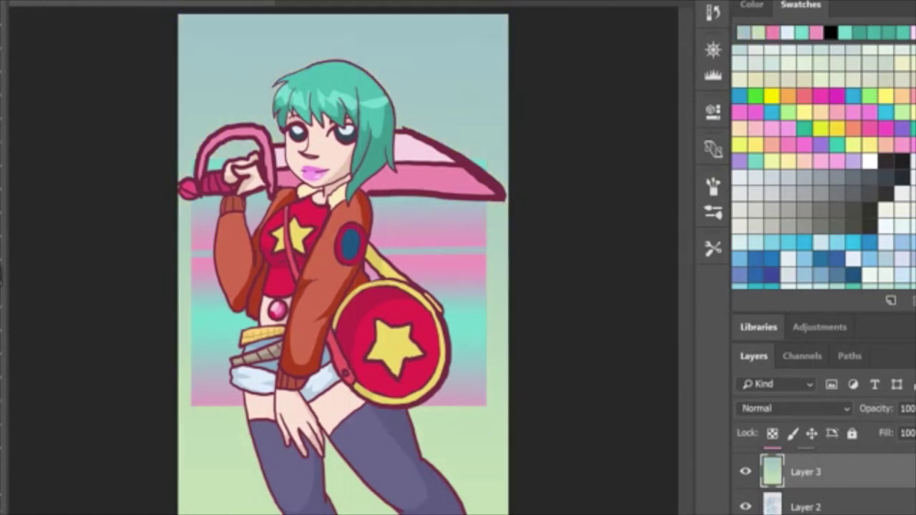
{"action": "key", "text": "ctrl+z"}
{"action": "left_click_drag", "start_coordinate": [347, 513], "coordinate": [340, 106]}
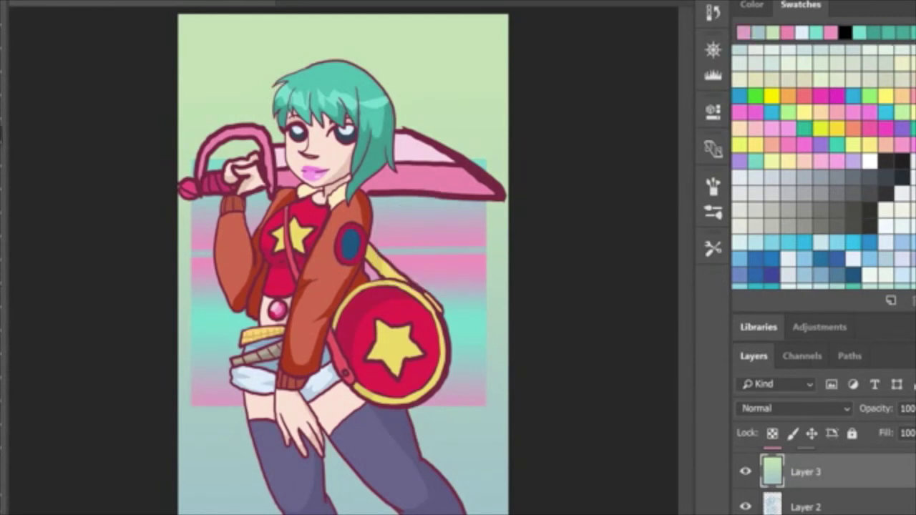
Sign the artwork with freehand pink brush strokes on the background below the shield, beside the thigh
{"action": "key", "text": "z"}
{"action": "left_click", "coordinate": [443, 421]}
{"action": "left_click", "coordinate": [443, 420]}
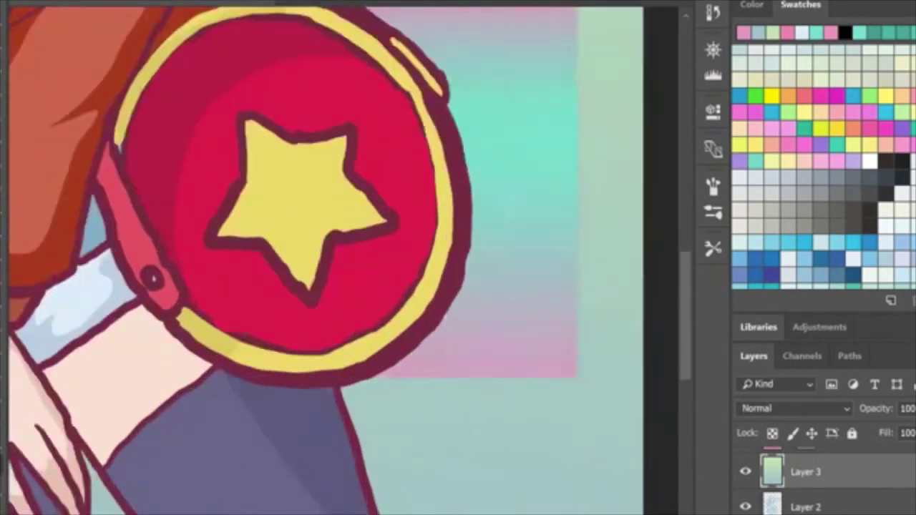
{"action": "left_click", "coordinate": [443, 420]}
{"action": "scroll", "coordinate": [442, 420], "scroll_direction": "down", "scroll_amount": 3}
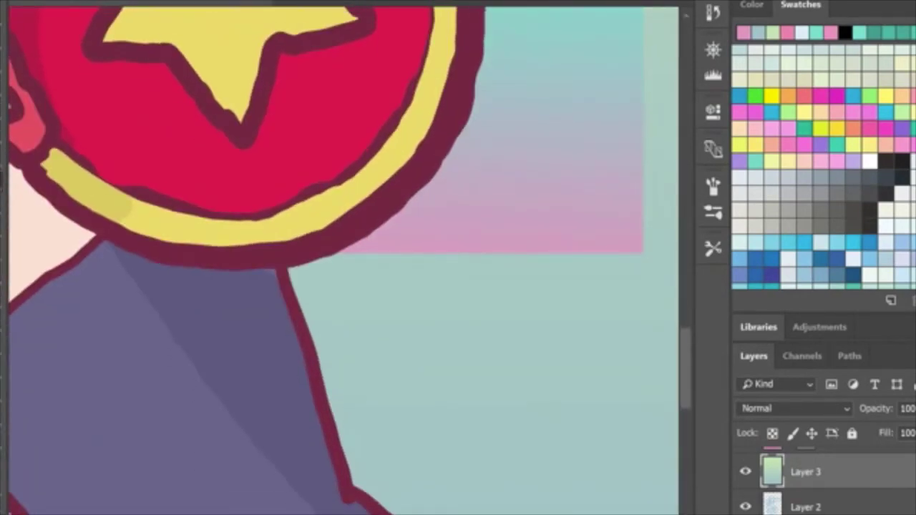
{"action": "left_click_drag", "start_coordinate": [366, 333], "coordinate": [393, 301]}
{"action": "mouse_move", "coordinate": [385, 321]}
{"action": "left_mouse_down"}
{"action": "mouse_move", "coordinate": [386, 354]}
{"action": "mouse_move", "coordinate": [416, 337]}
{"action": "mouse_move", "coordinate": [404, 444]}
{"action": "left_mouse_up"}
{"action": "mouse_move", "coordinate": [434, 362]}
{"action": "left_mouse_down"}
{"action": "mouse_move", "coordinate": [462, 298]}
{"action": "mouse_move", "coordinate": [509, 406]}
{"action": "mouse_move", "coordinate": [559, 322]}
{"action": "mouse_move", "coordinate": [535, 337]}
{"action": "left_mouse_up"}
{"action": "left_click_drag", "start_coordinate": [469, 427], "coordinate": [469, 485]}
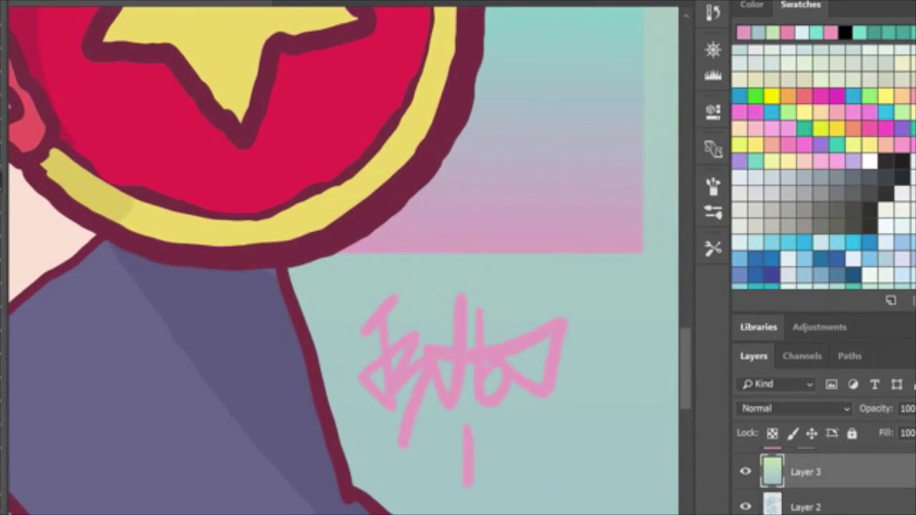
{"action": "left_click_drag", "start_coordinate": [504, 432], "coordinate": [494, 476]}
{"action": "left_click_drag", "start_coordinate": [451, 501], "coordinate": [540, 494]}
On Layer 4, extend the red chest strap up over the jacket to the collar, and sample the burgundy line colour
{"action": "key", "text": "ctrl+0"}
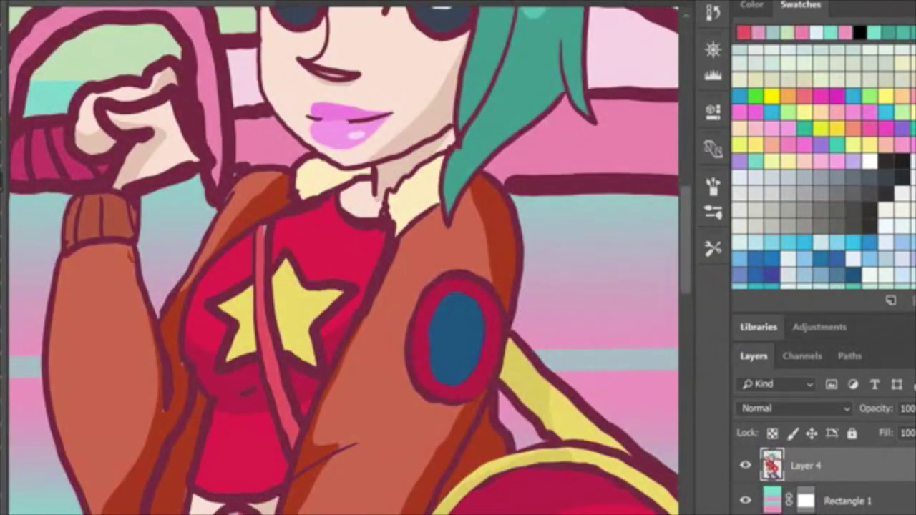
{"action": "left_click_drag", "start_coordinate": [287, 175], "coordinate": [263, 230]}
{"action": "left_click_drag", "start_coordinate": [284, 183], "coordinate": [269, 237]}
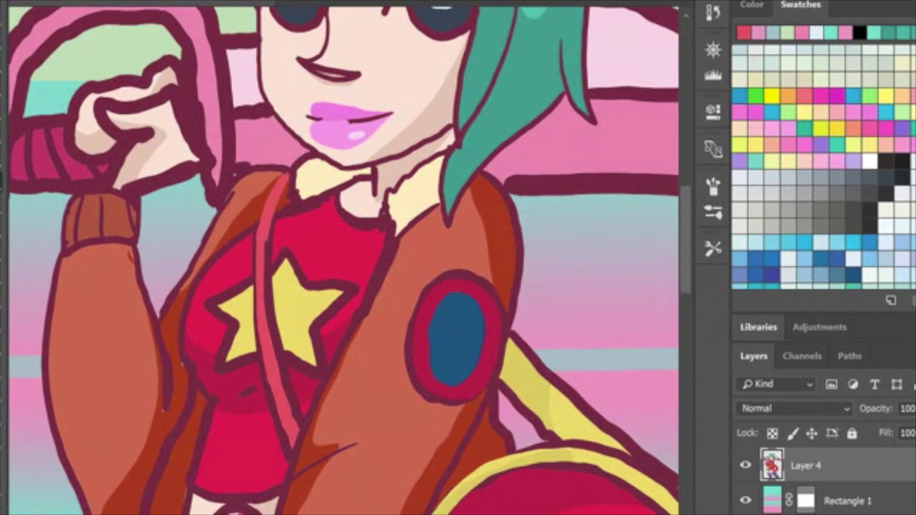
{"action": "left_click", "coordinate": [290, 136], "text": "alt"}
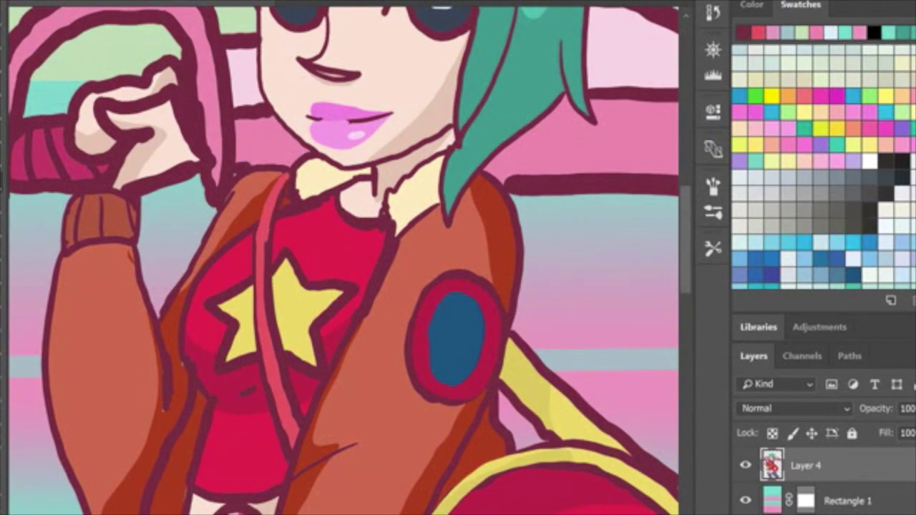